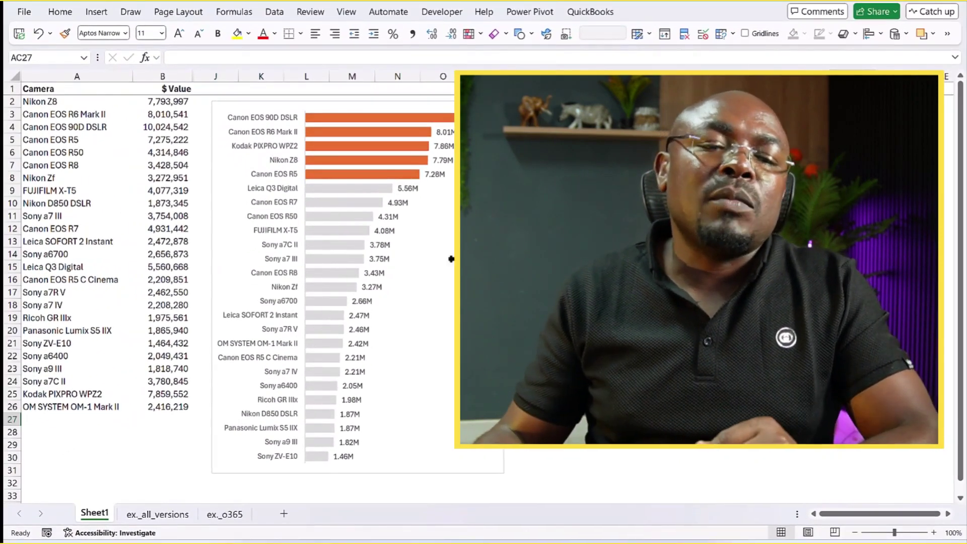
Step: Review the Sheet1 camera values, such as Canon EOS R8 and Leica Q3, then go to ex._all_versions
left_click_drag(82, 101, 136, 242)
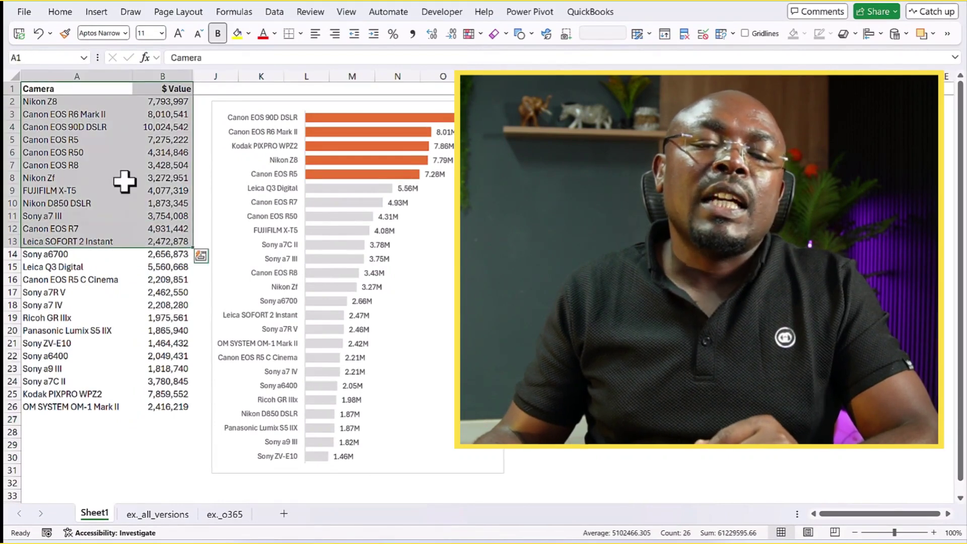
left_click(125, 180)
left_click(154, 168)
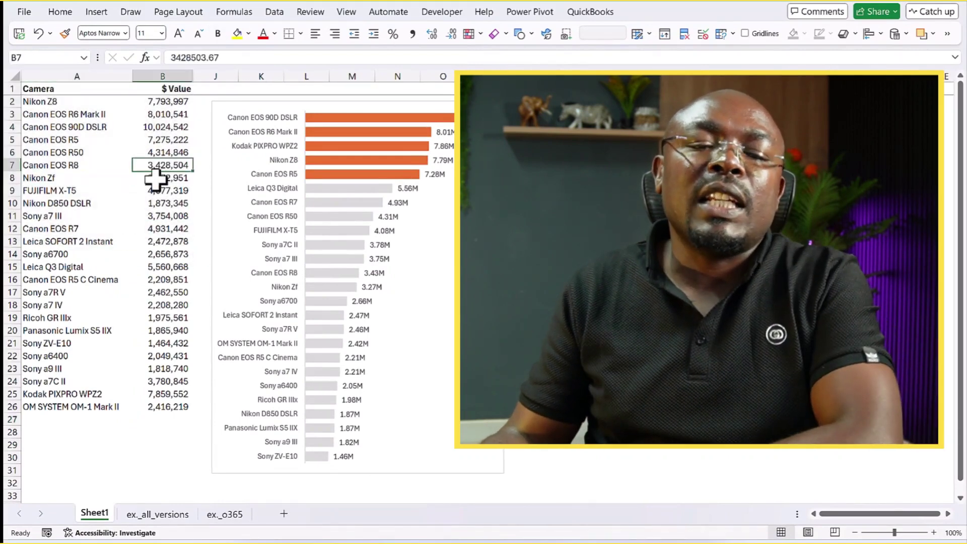
left_click(162, 266)
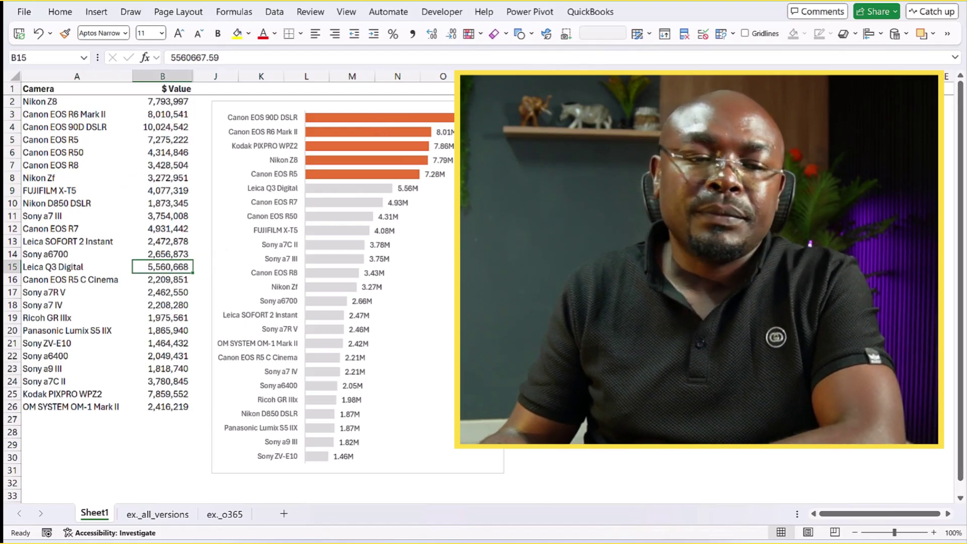
key("ctrl+Page_Down")
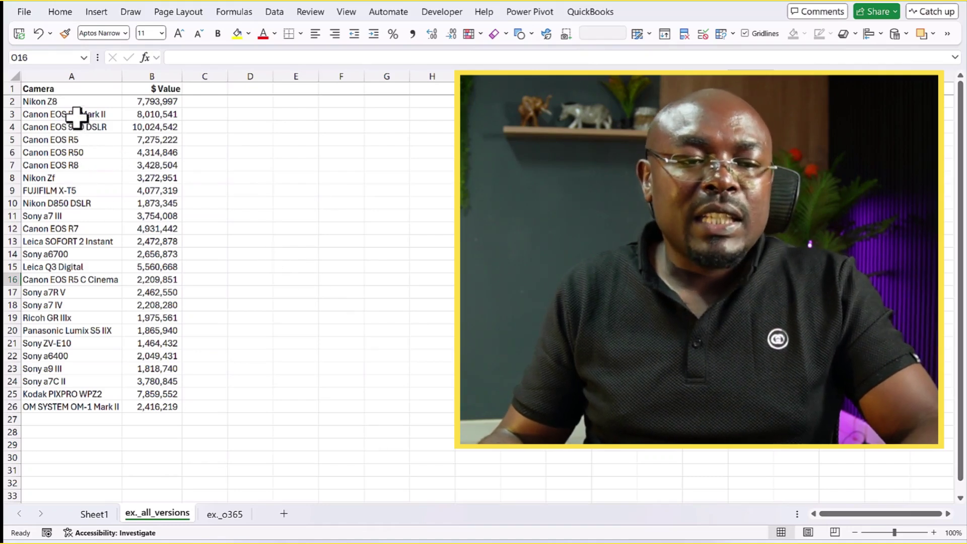
left_click(50, 103)
left_click(158, 189)
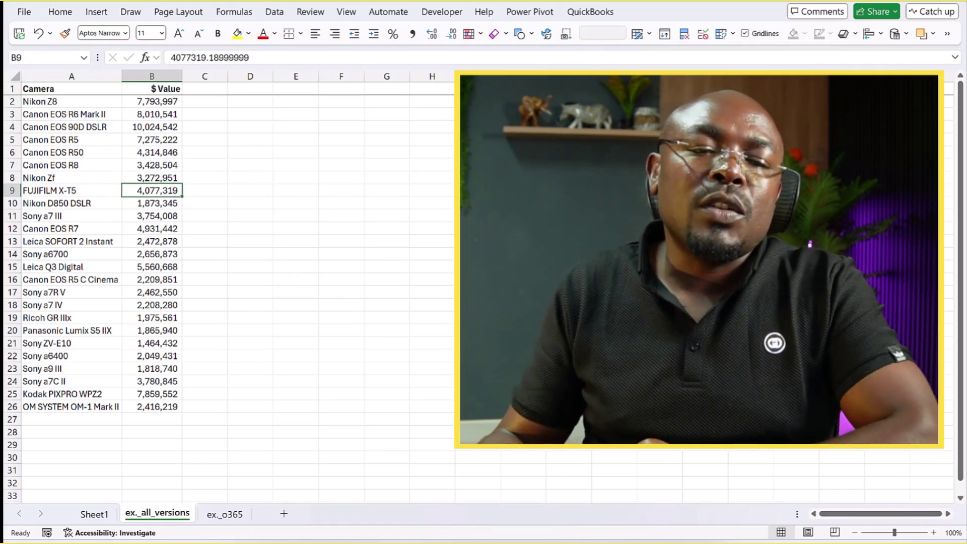
left_click_drag(53, 91, 134, 405)
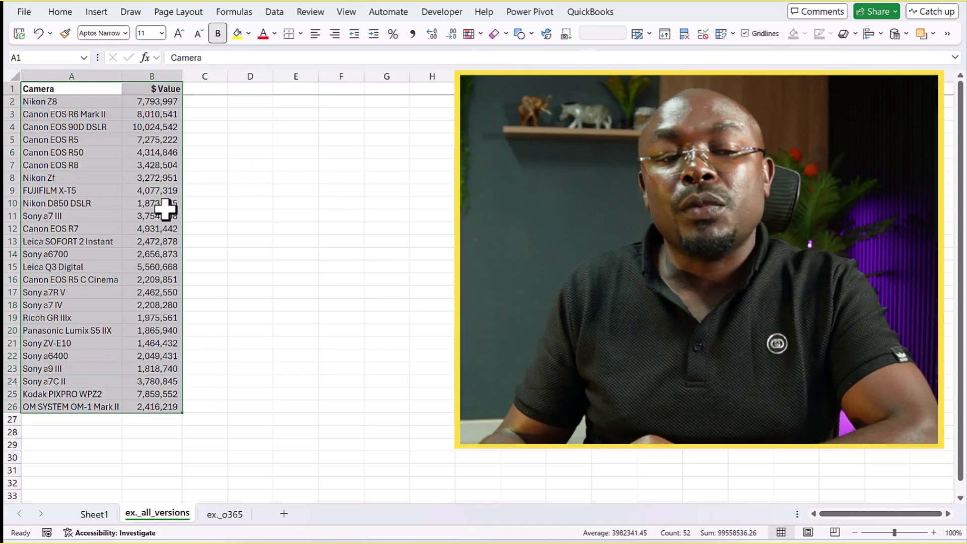
left_click_drag(152, 91, 156, 227)
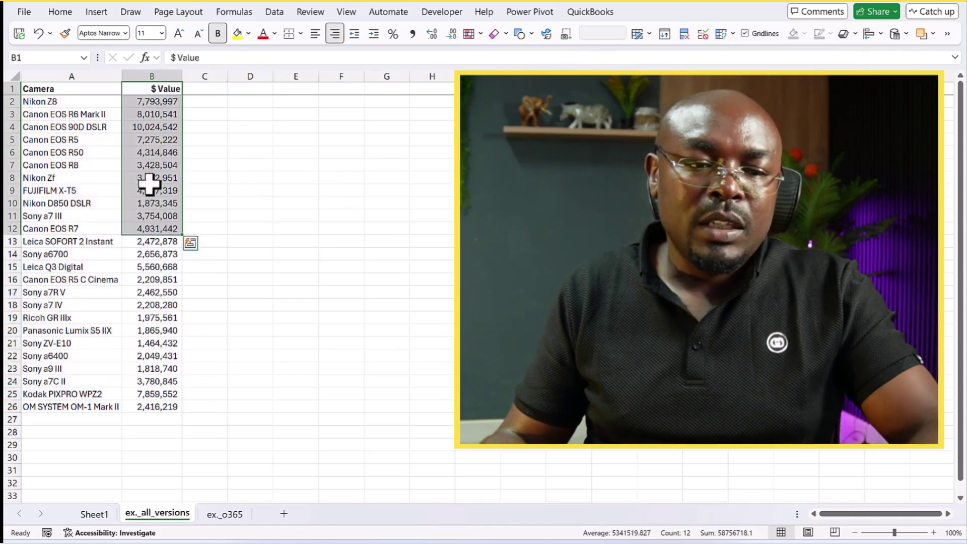
left_click(147, 169)
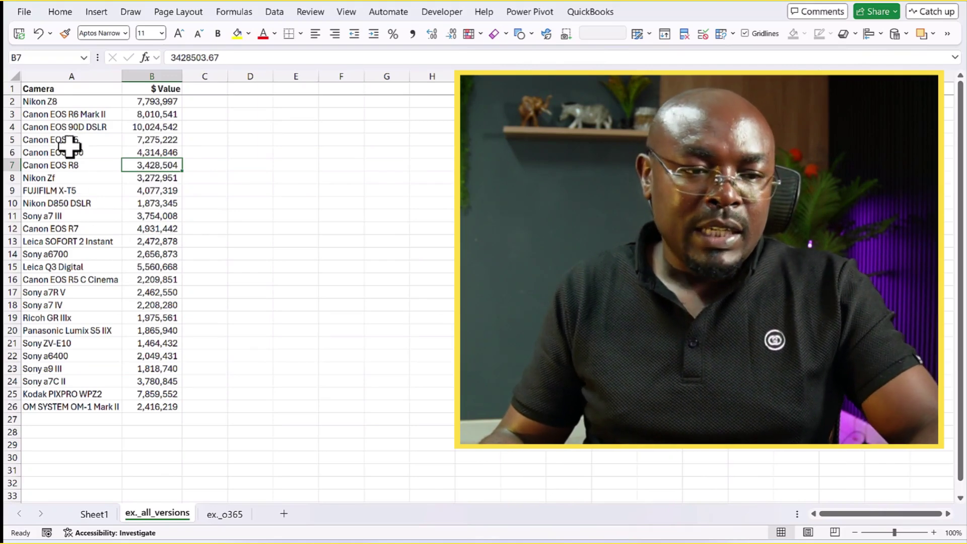
left_click_drag(49, 91, 146, 407)
left_click(136, 231)
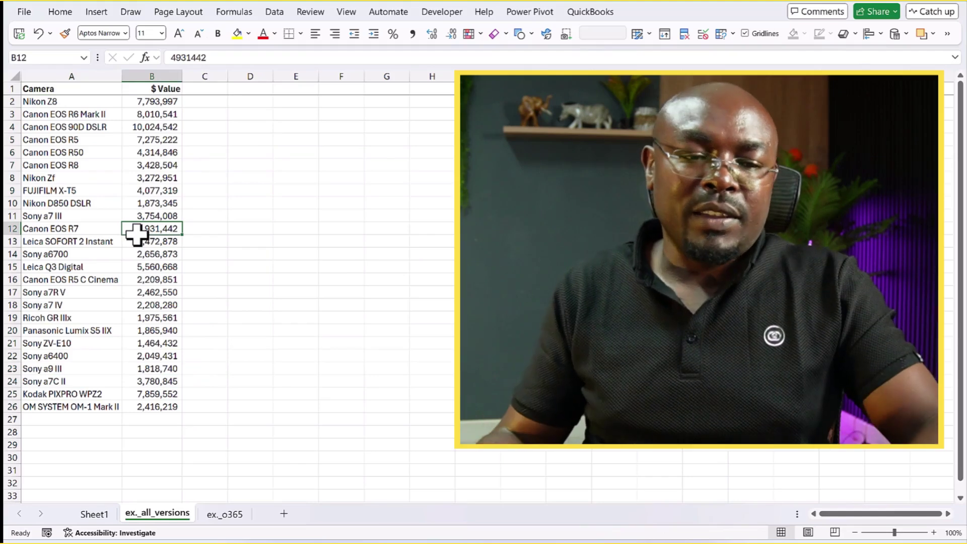
left_click(147, 162)
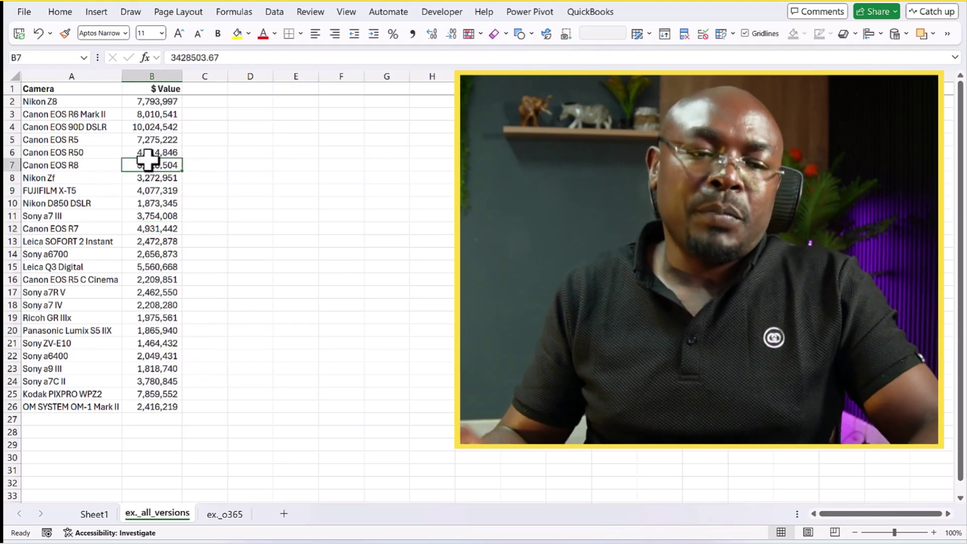
left_click_drag(57, 85, 168, 406)
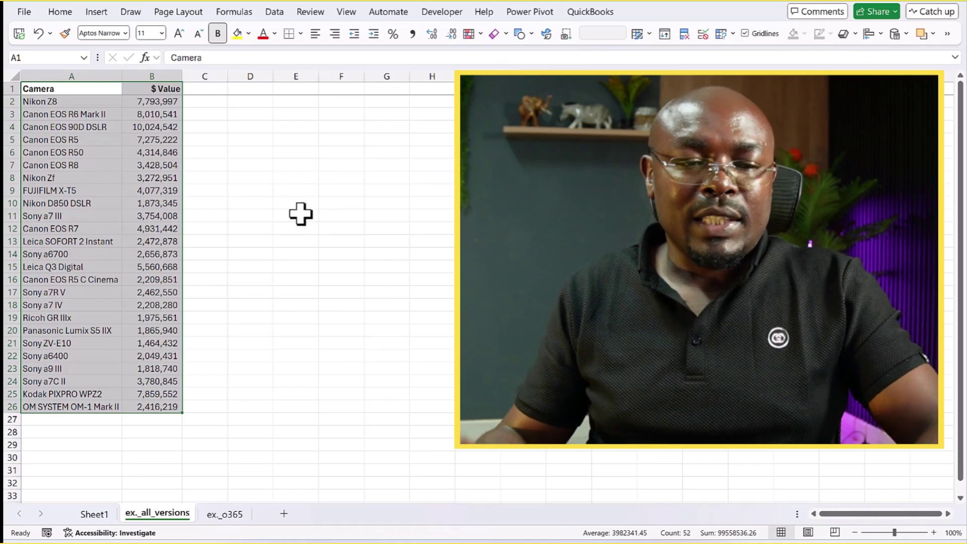
left_click(116, 167)
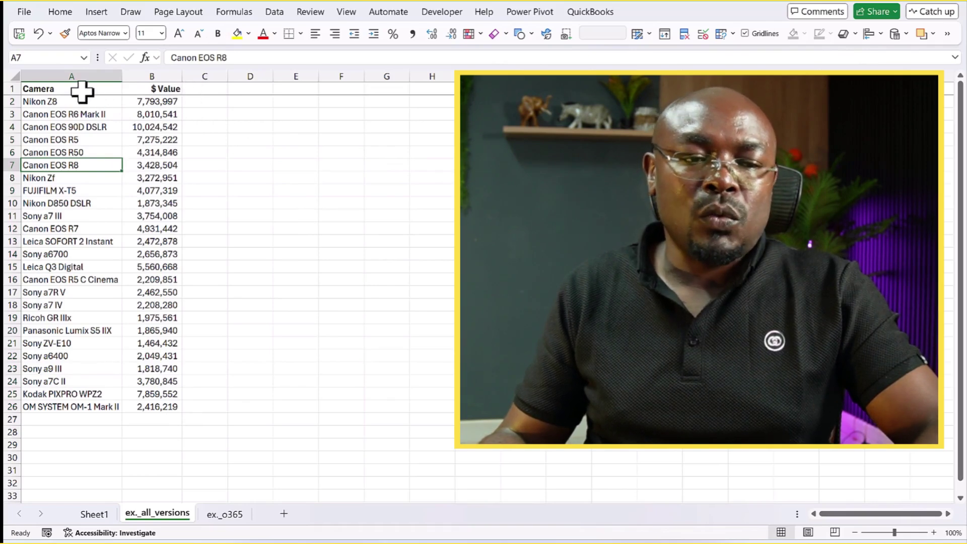
left_click_drag(80, 89, 132, 401)
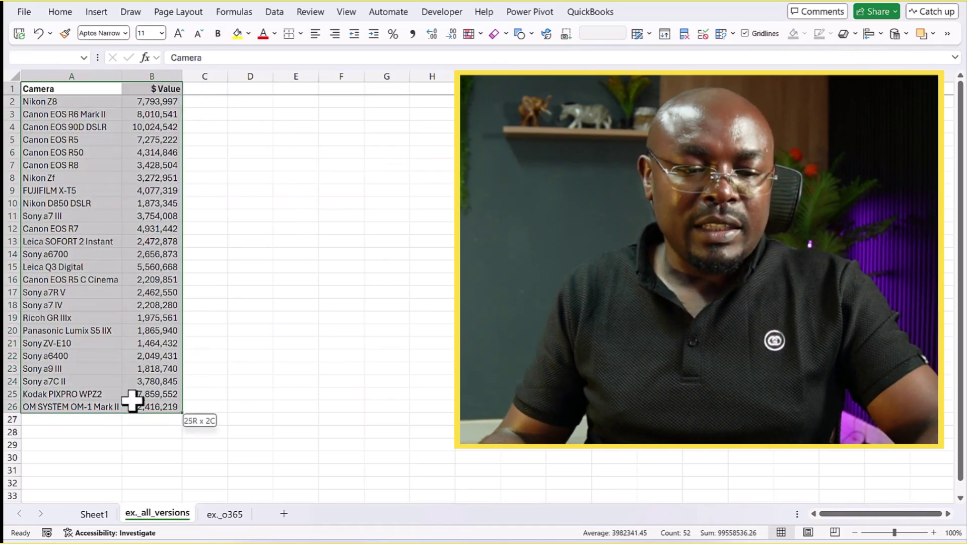
left_click(160, 152)
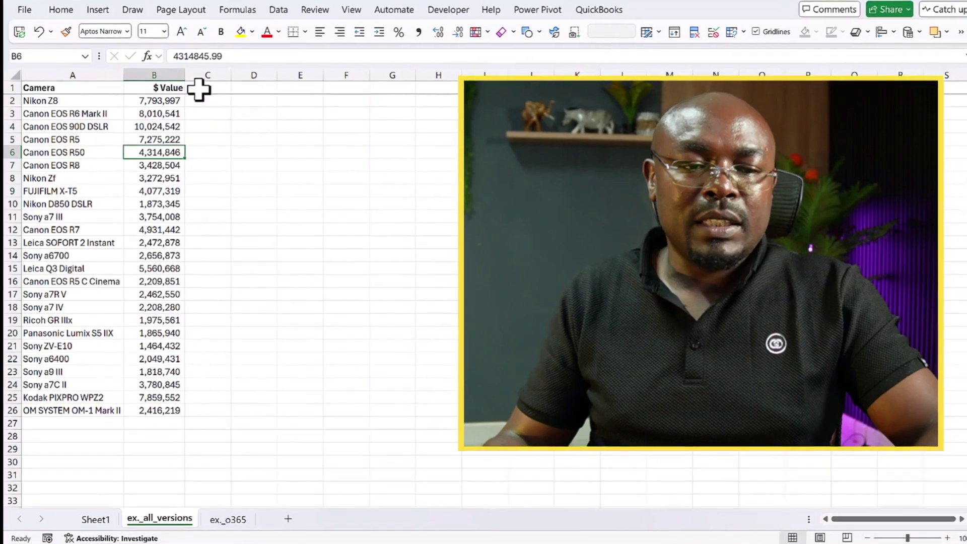
left_click(199, 89)
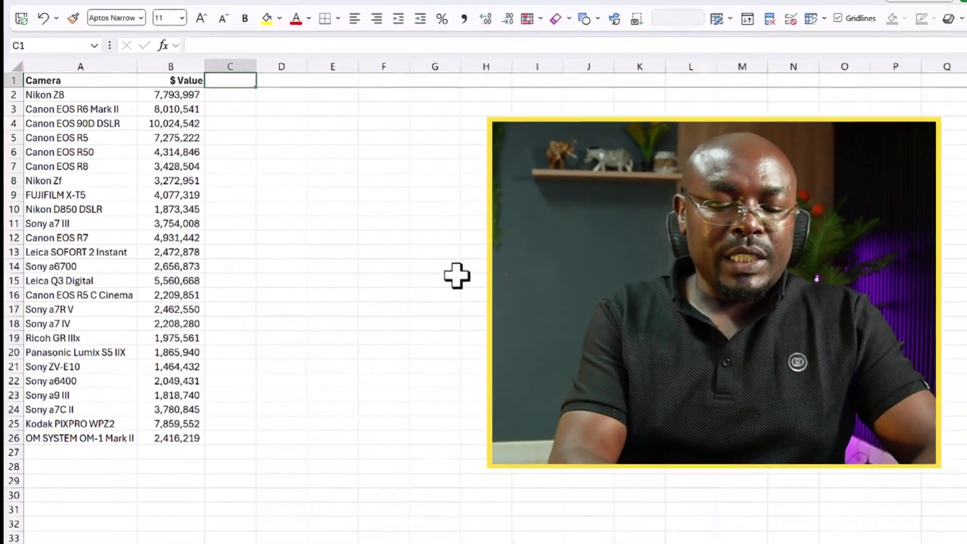
Step: Put a Rank header in C1 and =RANK.EQ(B2,$B$2:$B$26,0) in C2, giving 4
type("Ran")
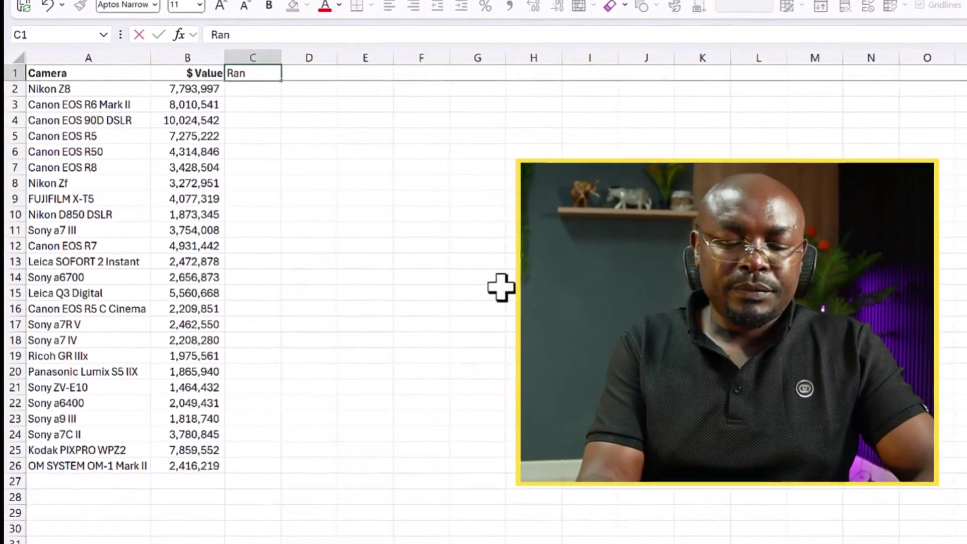
type("k")
key("Return")
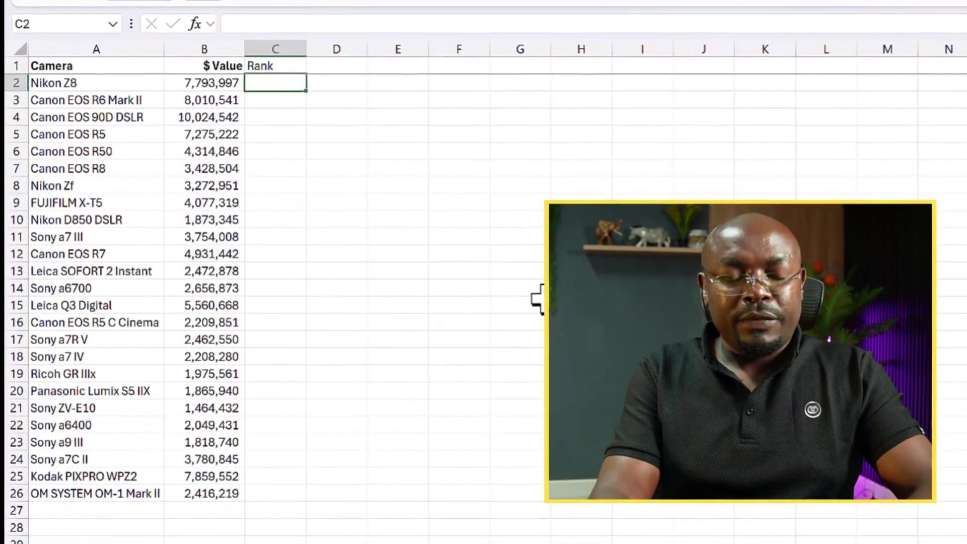
type("=ran")
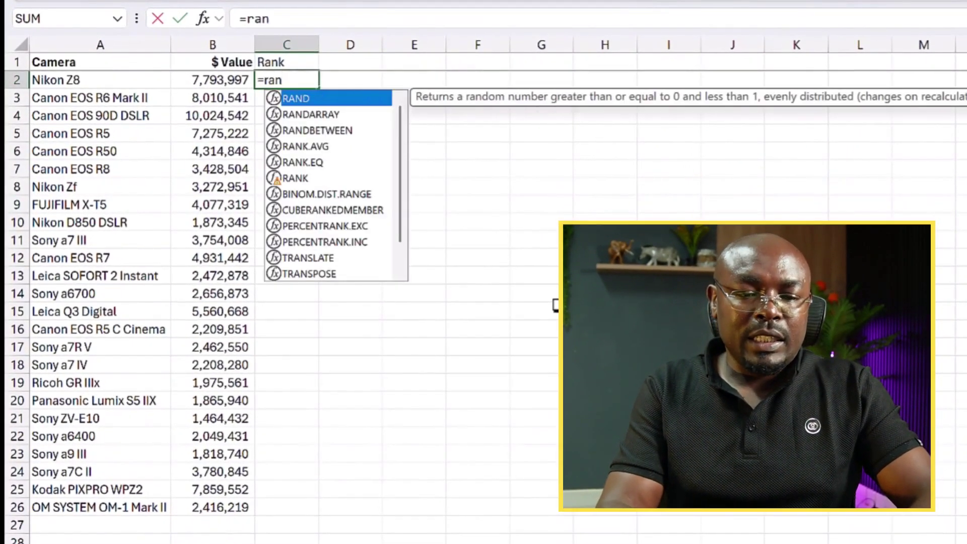
type("k")
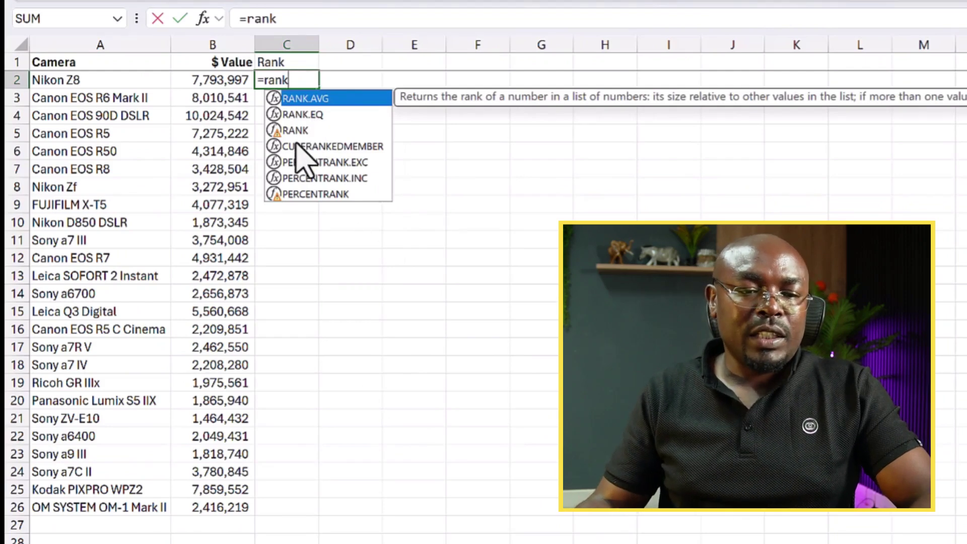
key("Down")
key("Down")
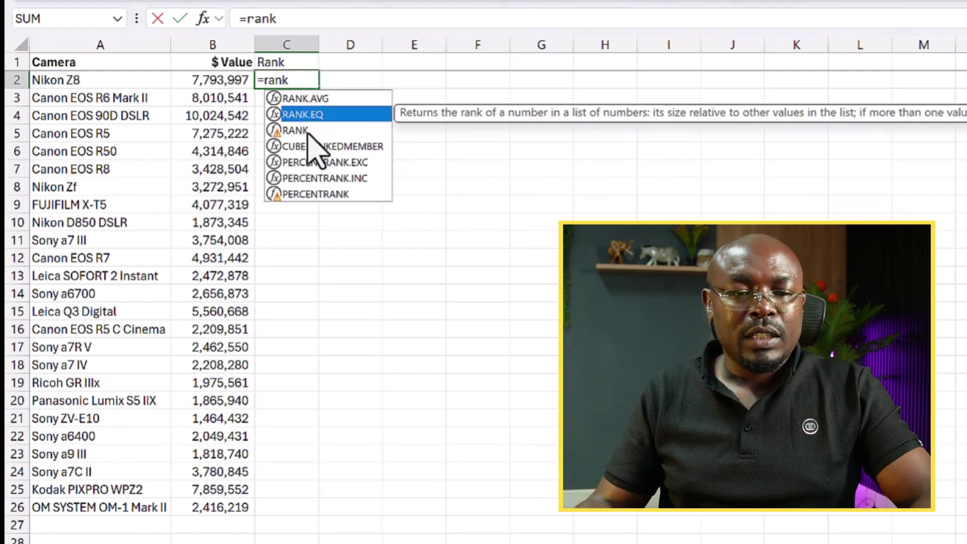
double_click(326, 114)
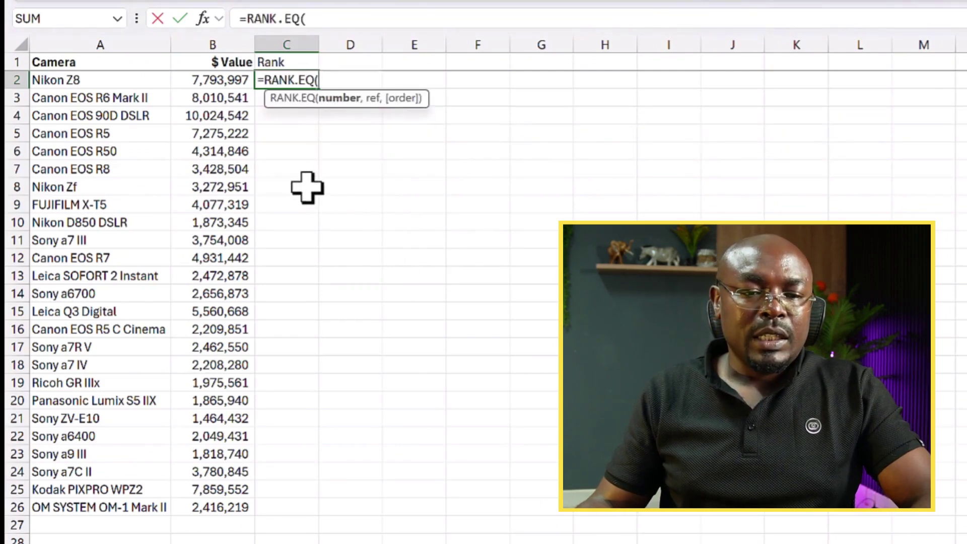
left_click(204, 80)
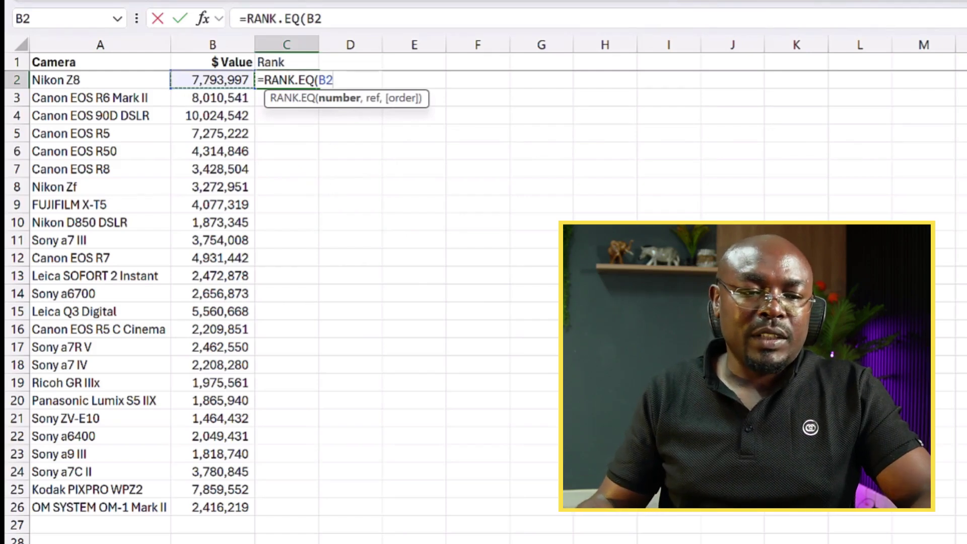
type(",")
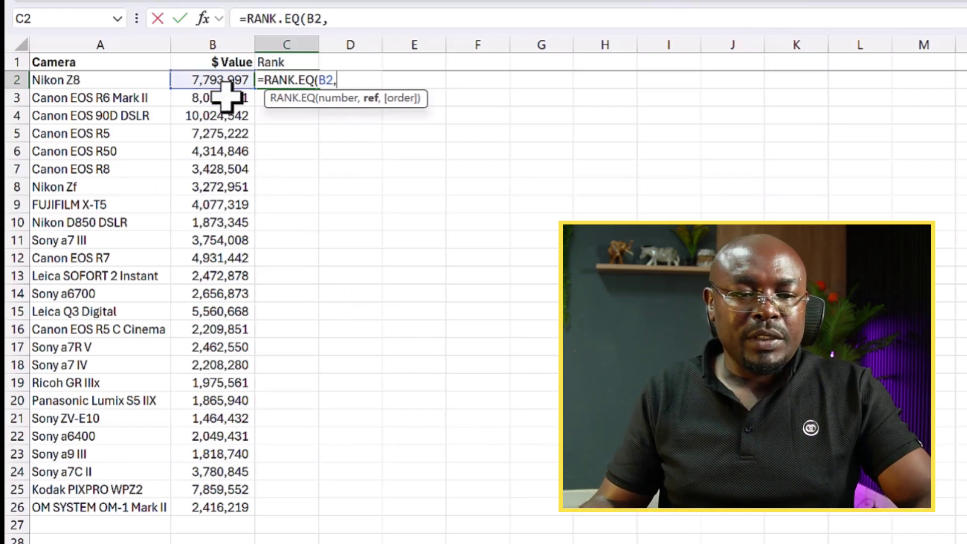
left_click_drag(231, 82, 211, 503)
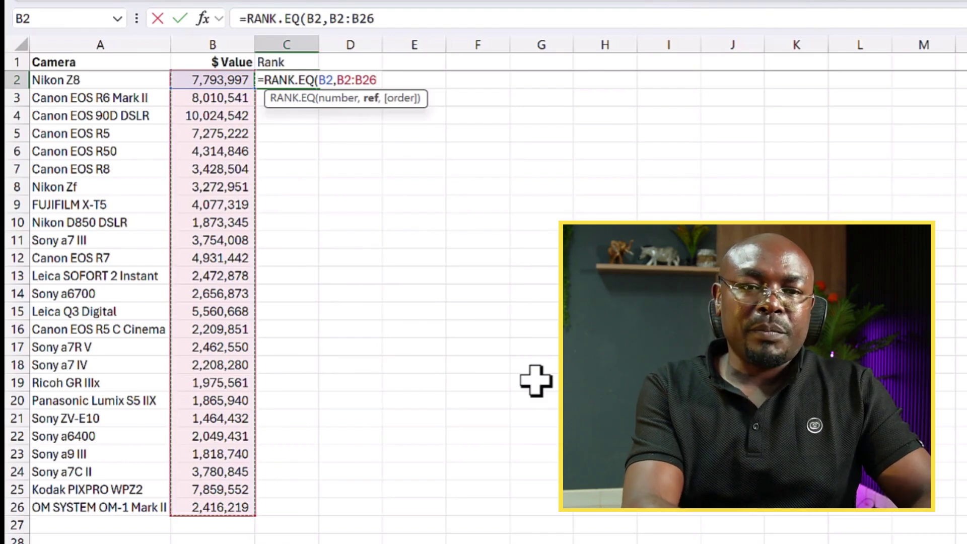
key("F4")
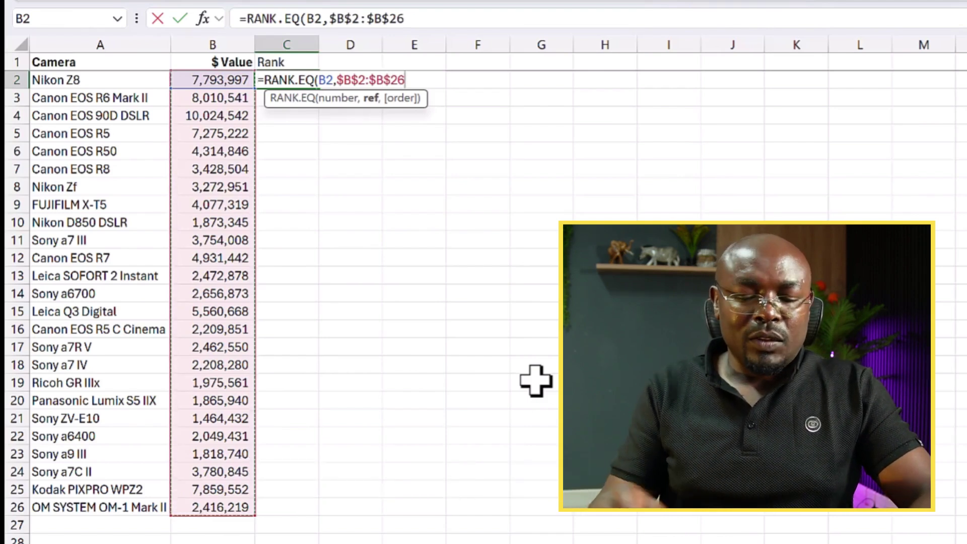
type(",")
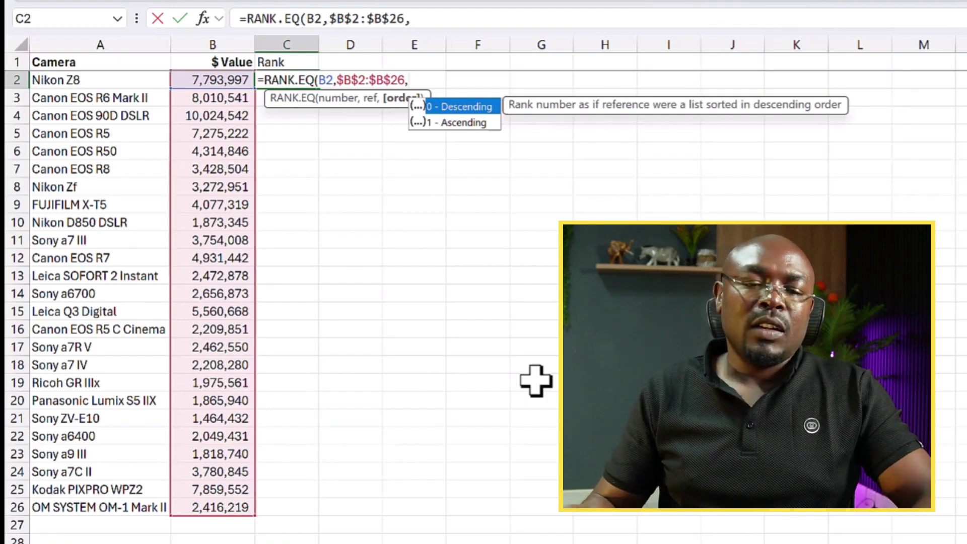
type("0")
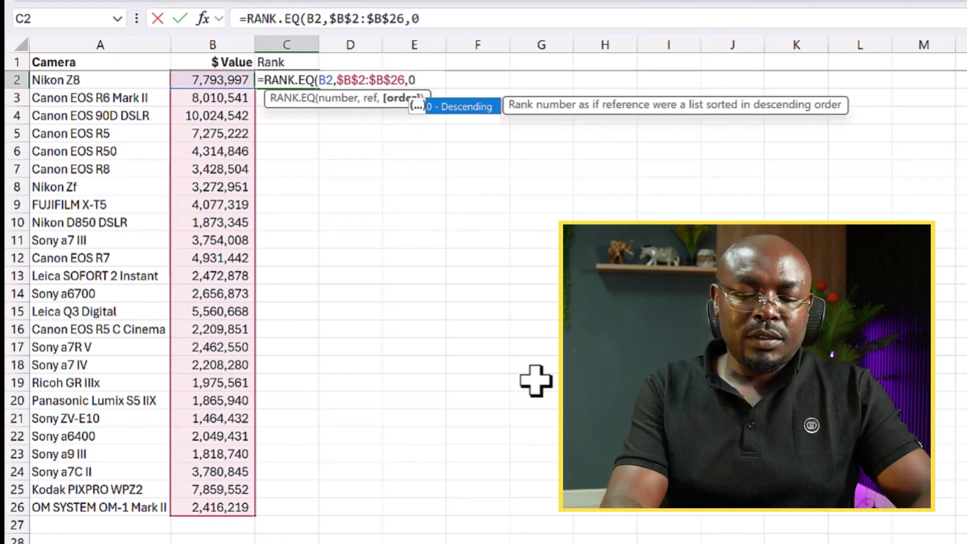
type(")")
key("Return")
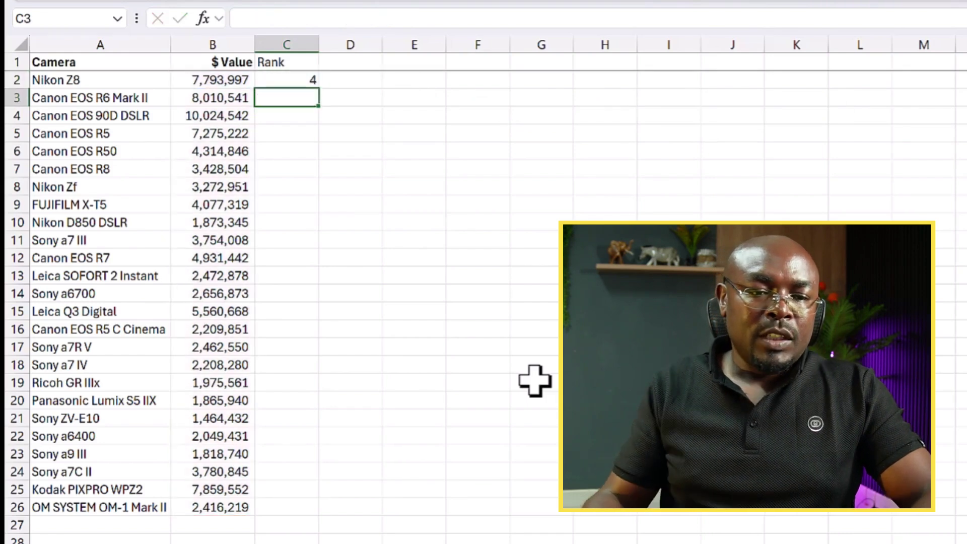
Step: Fill the rank formula down to C26 and check the cameras ranked 1, 2 and 3
left_click(309, 79)
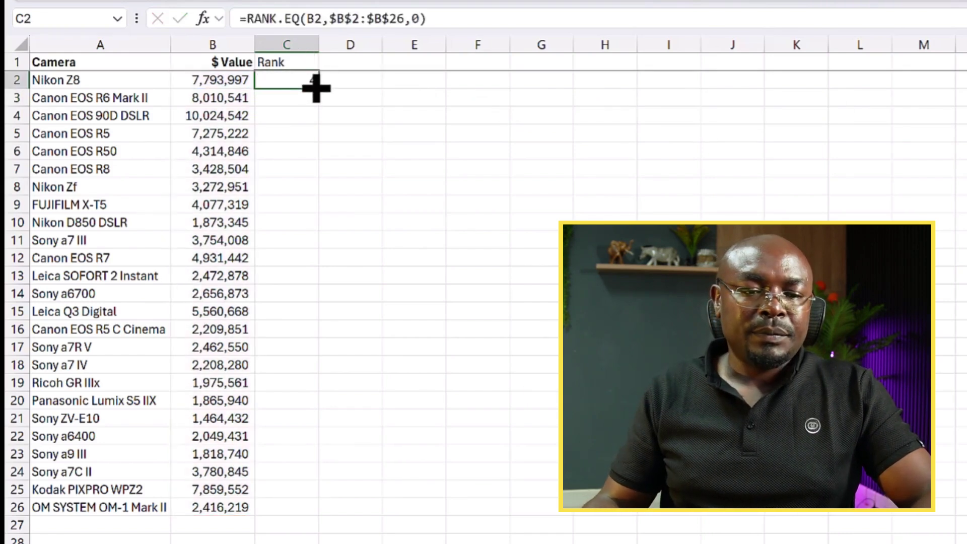
double_click(315, 88)
left_click(282, 362)
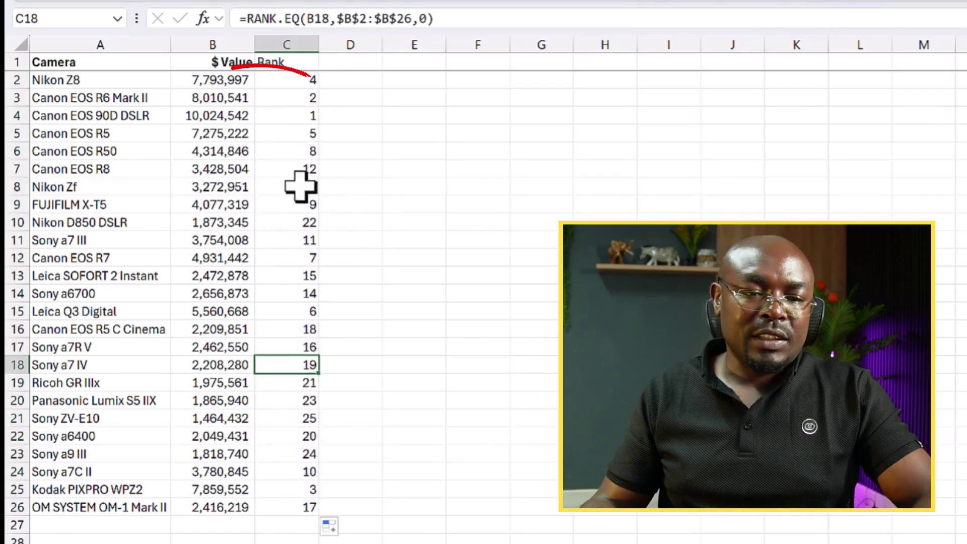
left_click_drag(216, 116, 289, 120)
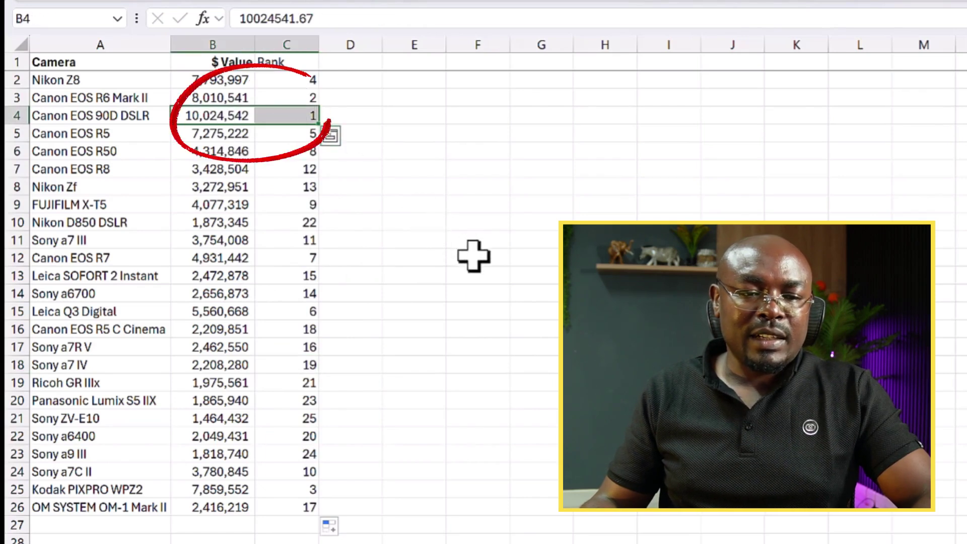
left_click_drag(217, 98, 282, 98)
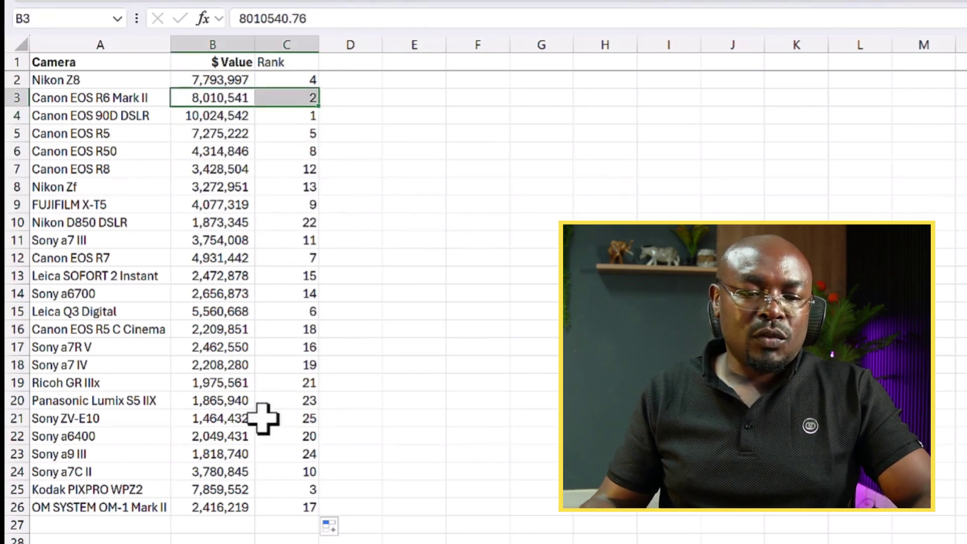
left_click_drag(233, 491, 301, 488)
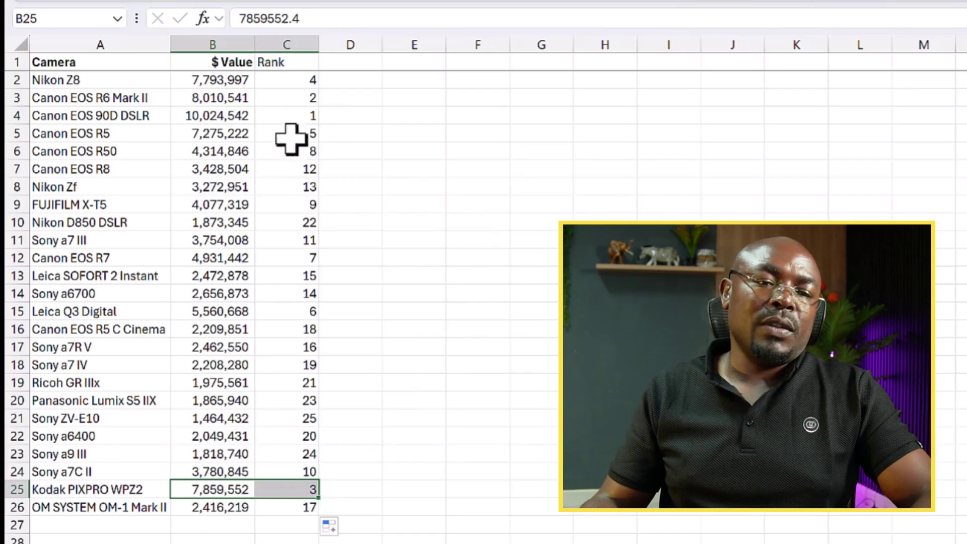
Step: AutoFit column C so the Rank column fits its numbers
left_click(295, 60)
double_click(320, 44)
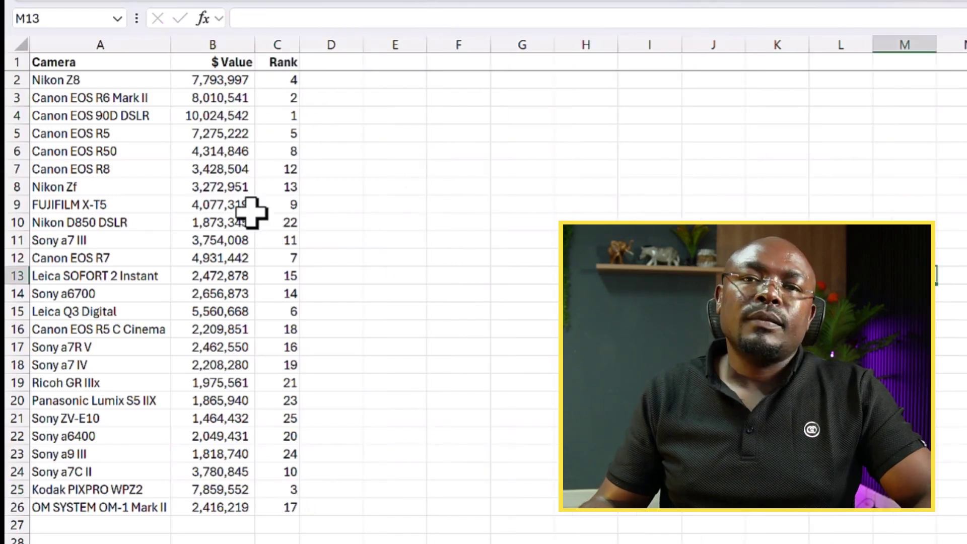
left_click(224, 166)
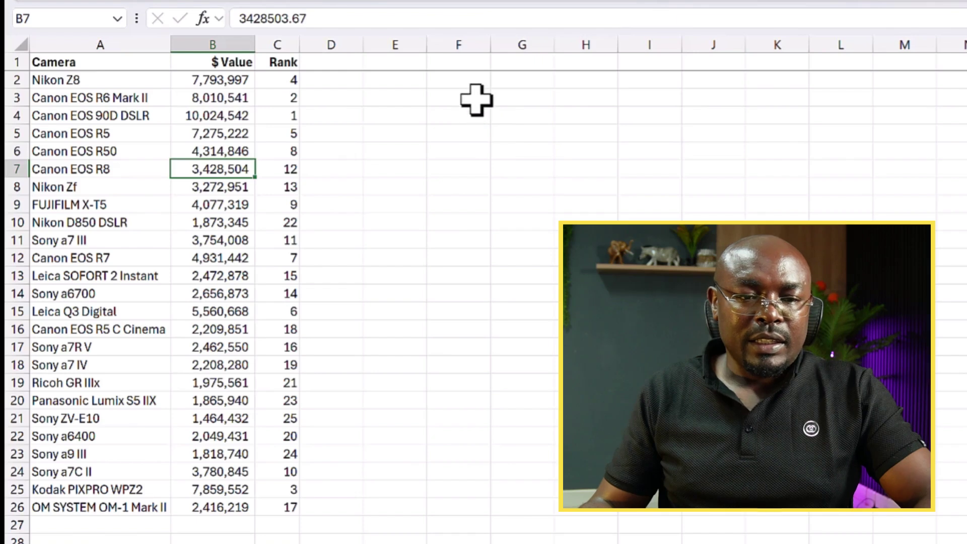
Step: Add a Rank header in G1 and a 1–25 rank series in G2:G26 matching the camera list
left_click(522, 61)
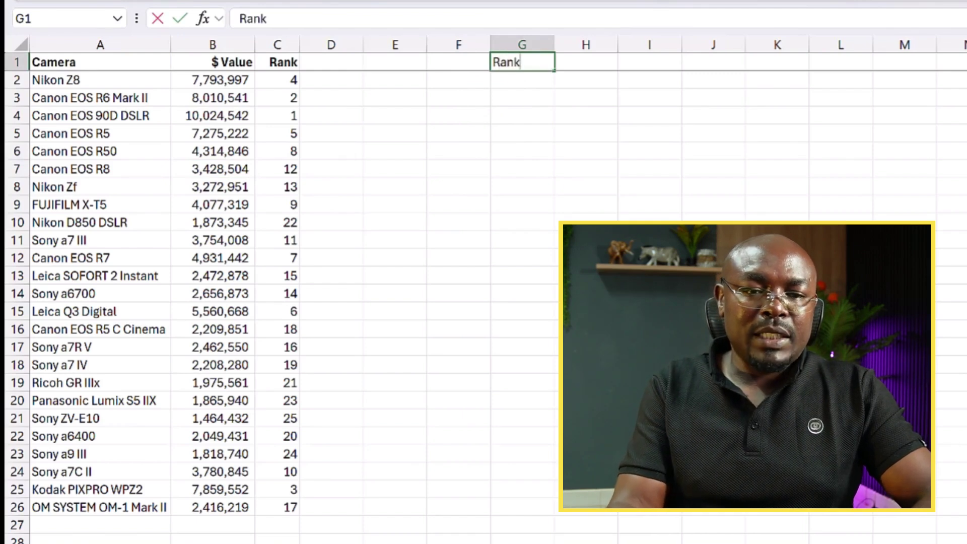
key("Return")
double_click(556, 45)
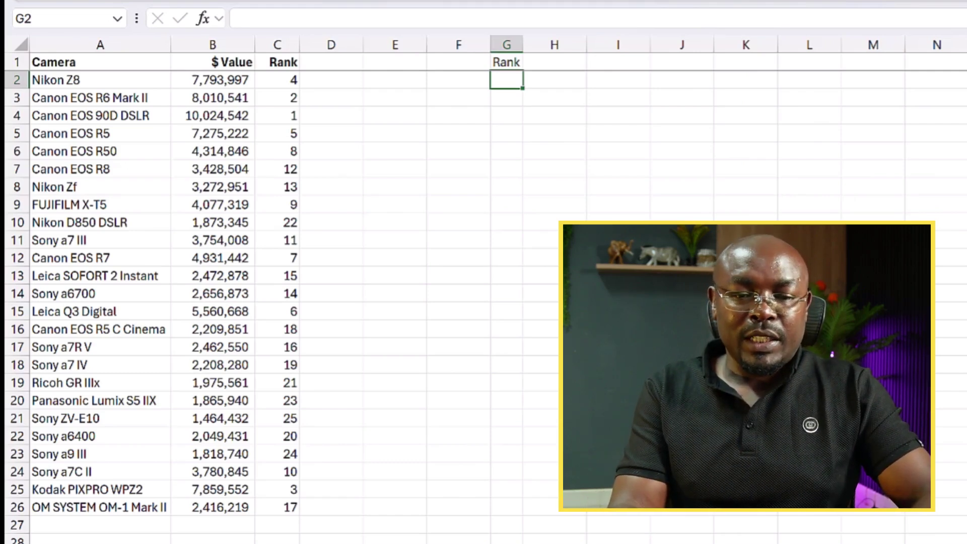
key("Return")
type("2")
key("Return")
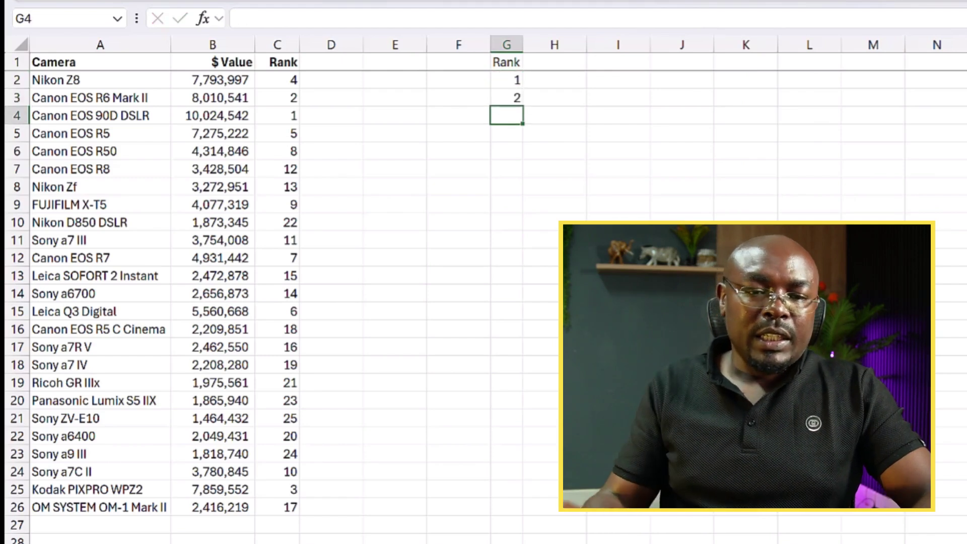
left_click_drag(512, 79, 523, 520)
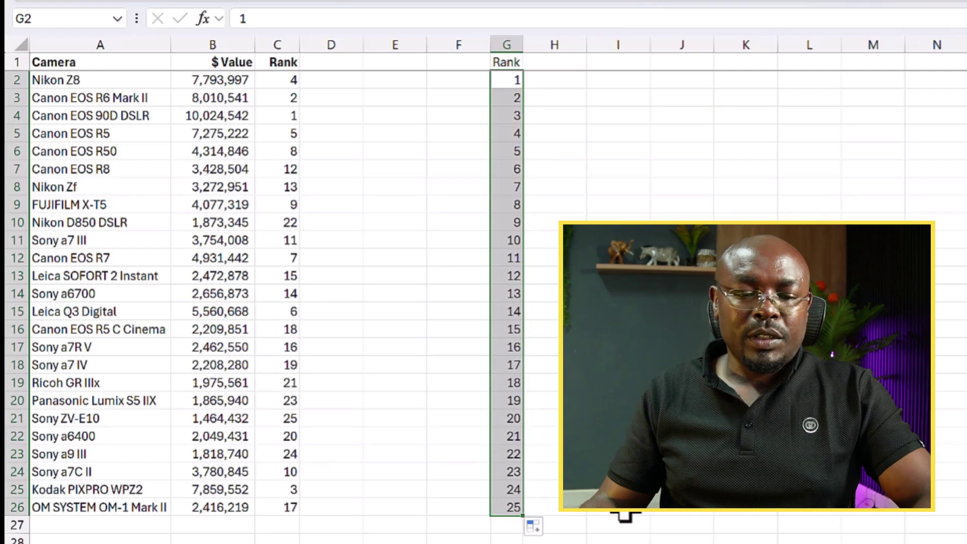
left_click_drag(140, 83, 104, 503)
left_click(746, 311)
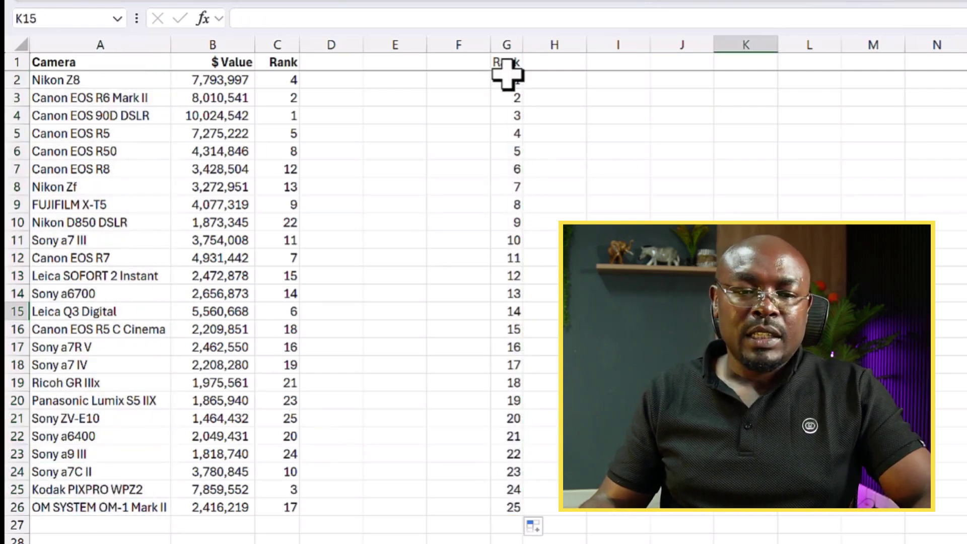
left_click_drag(507, 74, 504, 505)
left_click(617, 240)
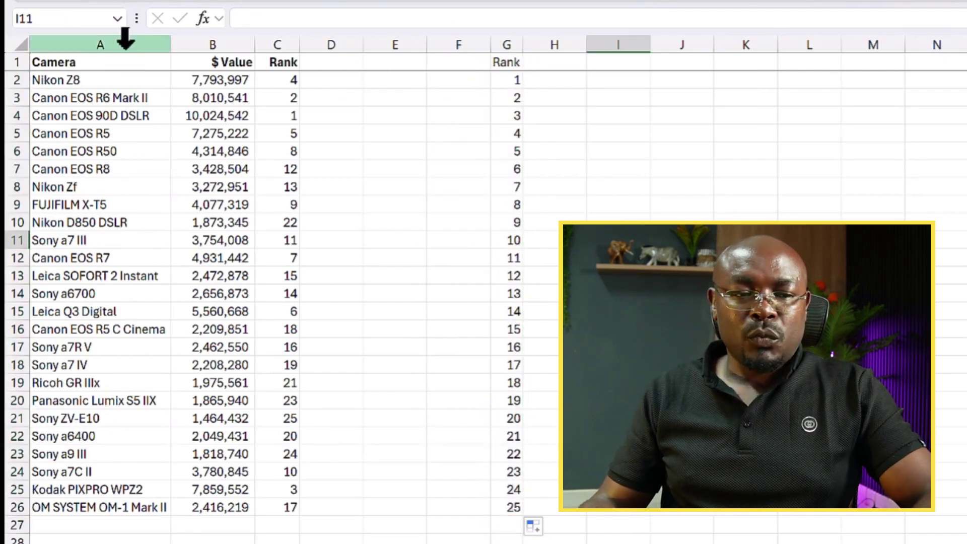
Step: Copy the Camera and $ Value headers into H1:I1 and widen column H
left_click_drag(95, 61, 199, 63)
key("ctrl+c")
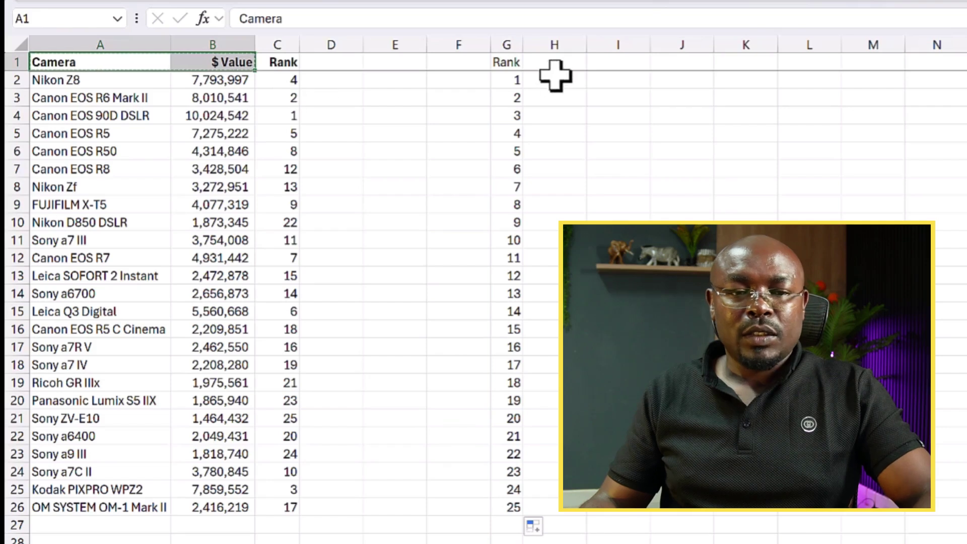
left_click(555, 65)
key("ctrl+v")
left_click(745, 258)
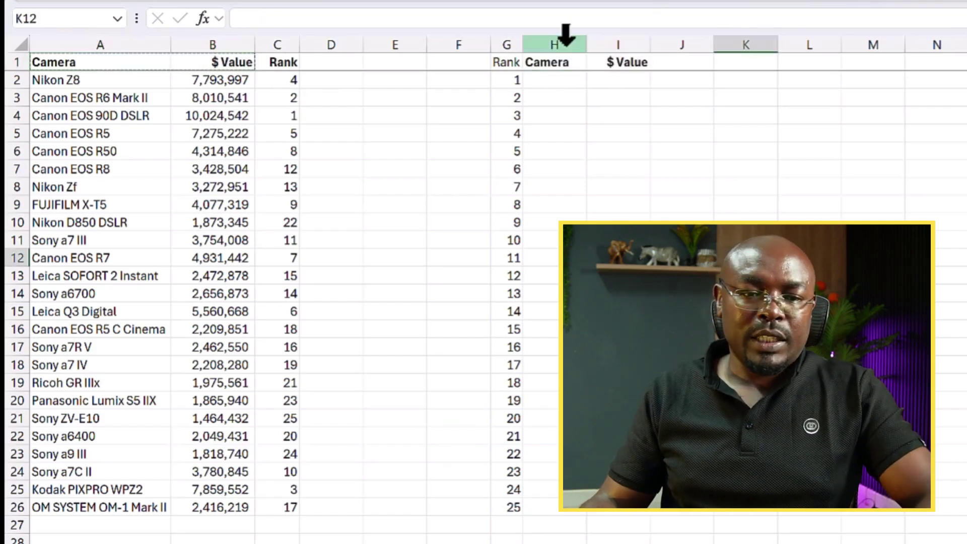
left_click_drag(586, 46, 674, 55)
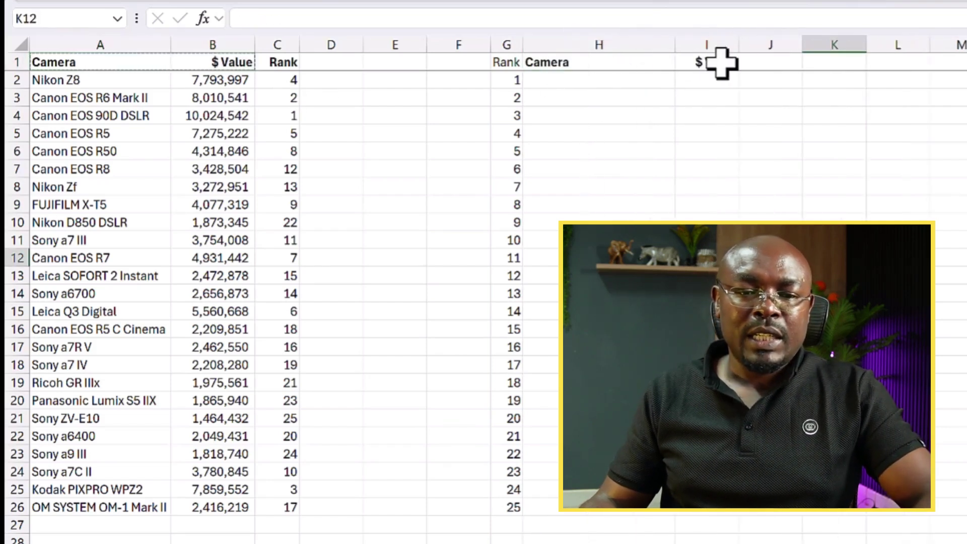
left_click(715, 63)
Step: Compare the source camera data with the H:I results area, ending in H2
left_click_drag(594, 81, 703, 372)
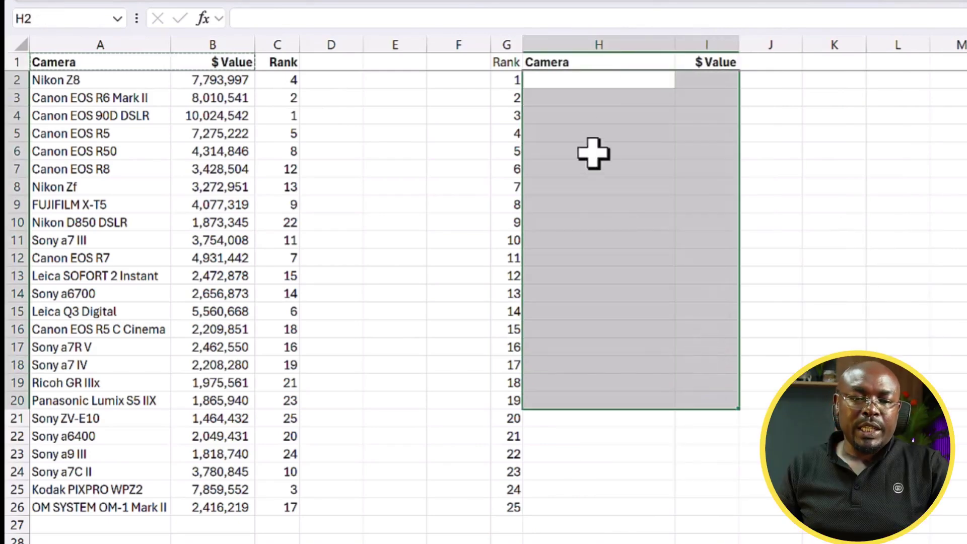
left_click(576, 82)
left_click(98, 90)
left_click_drag(98, 91, 201, 451)
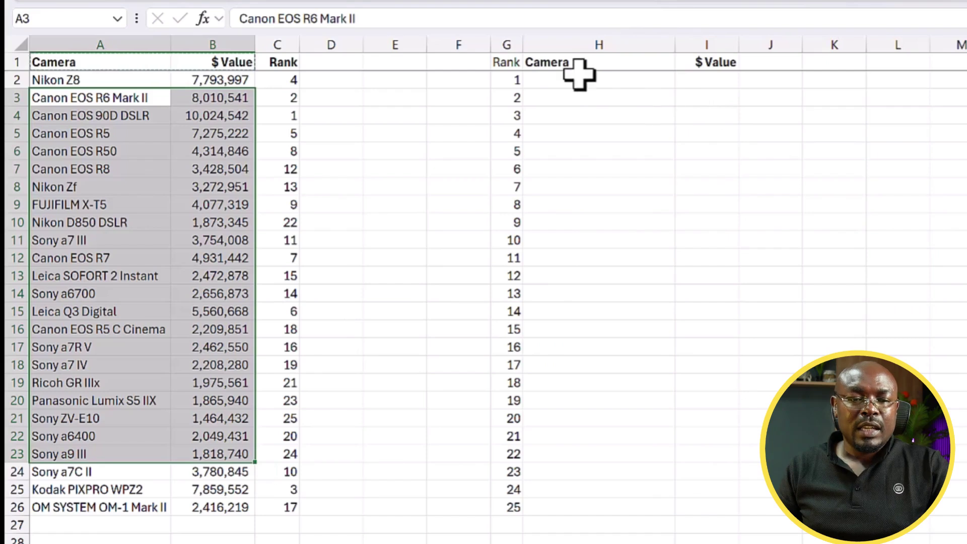
left_click_drag(576, 79, 723, 227)
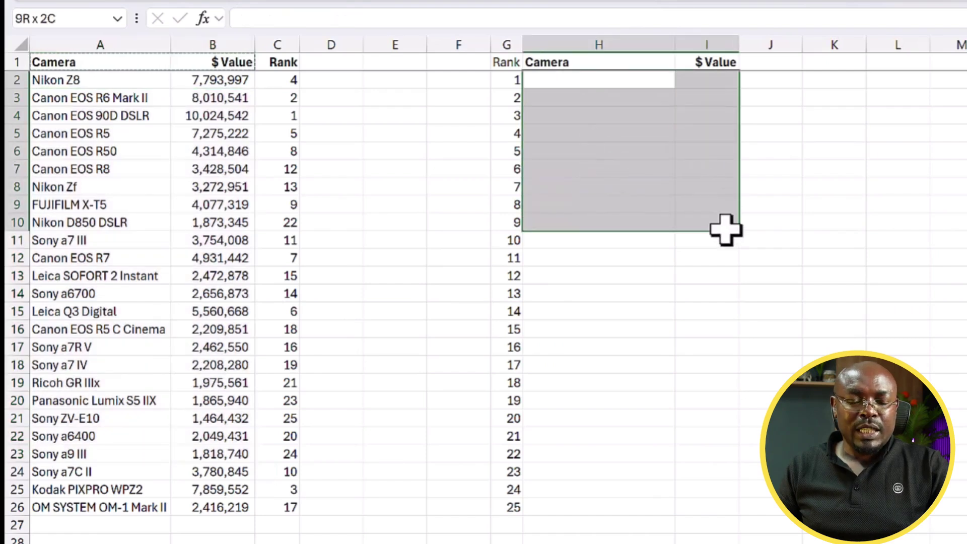
left_click(564, 76)
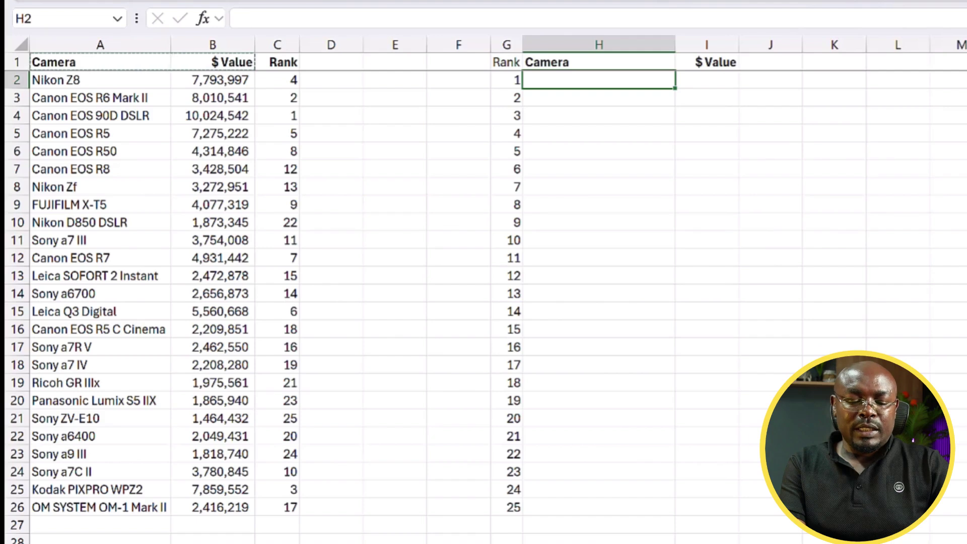
Step: Start H2's formula as =INDEX(A$2:A$26, with row-locked camera names as the array
key("F2")
type("=IND")
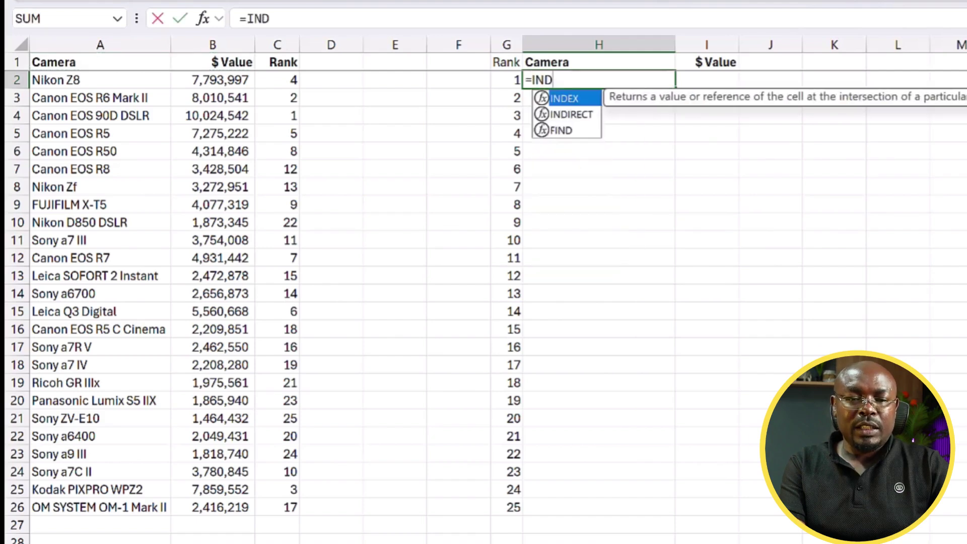
type("EX(")
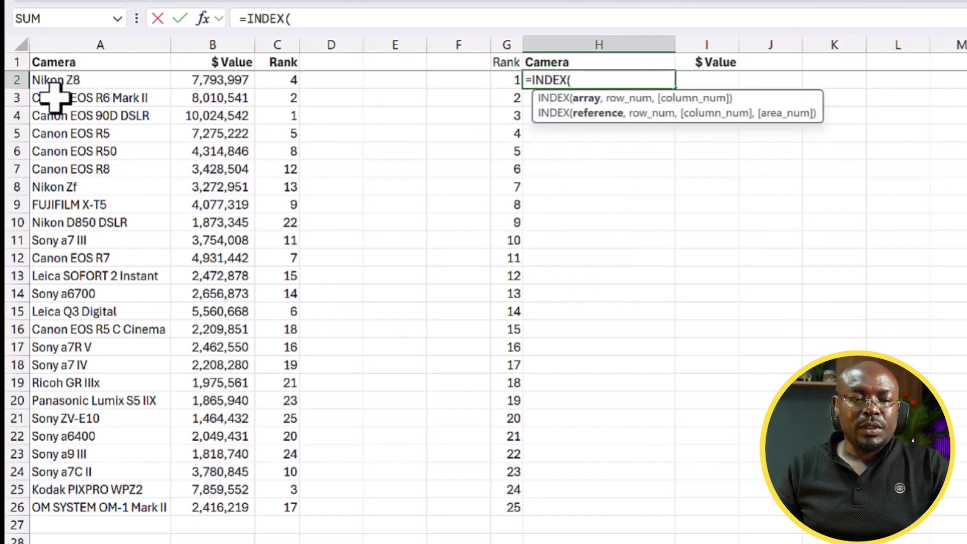
mouse_move(69, 78)
left_mouse_down()
mouse_move(75, 496)
mouse_move(87, 498)
left_mouse_up()
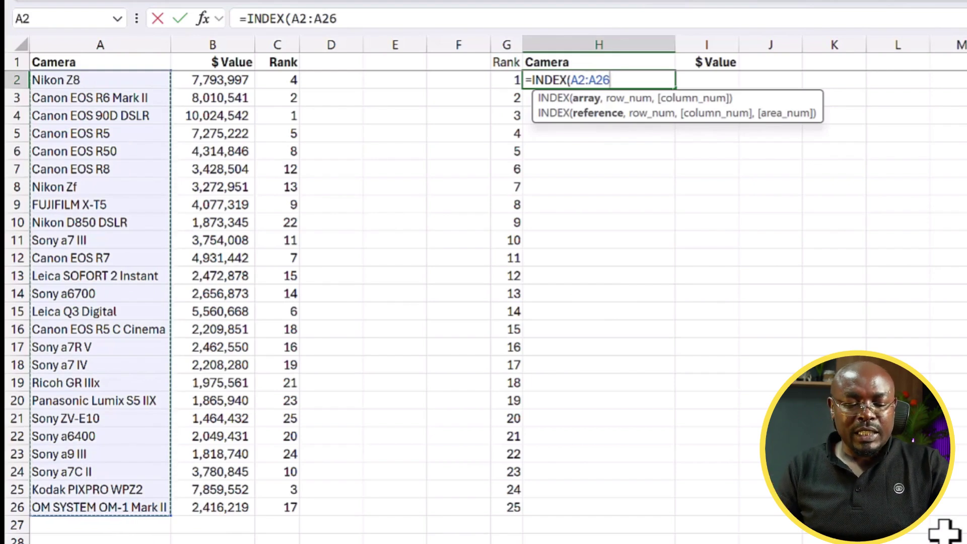
key("F4")
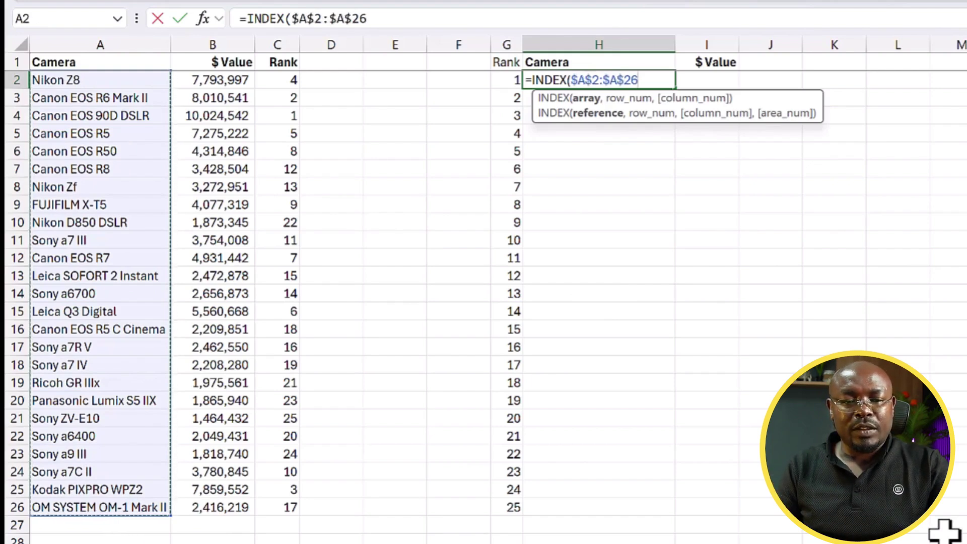
key("F4")
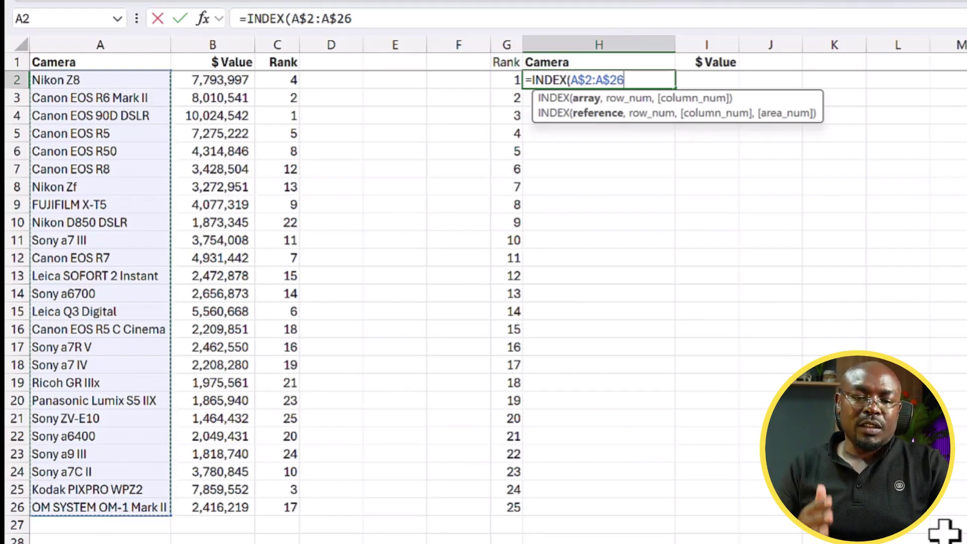
type(",")
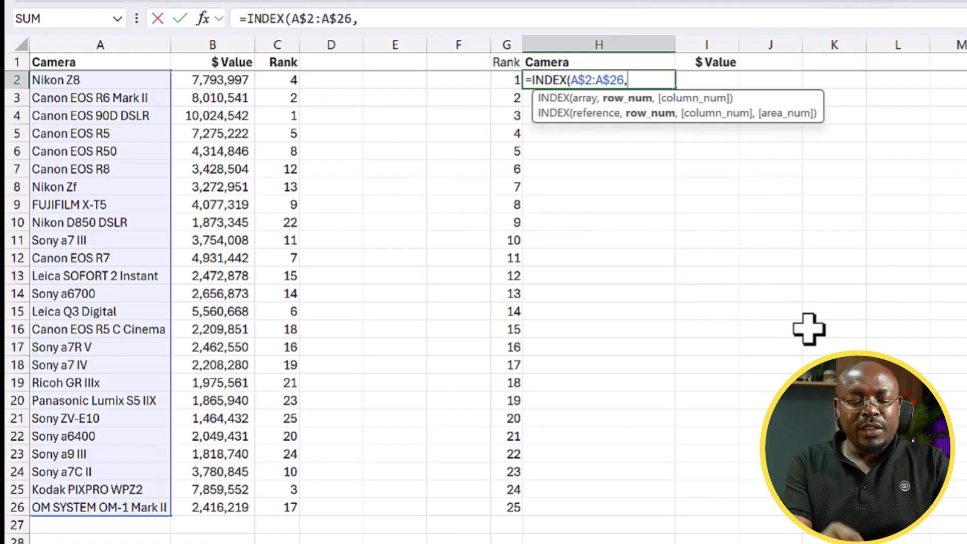
Step: Complete H2 as =INDEX(A$2:A$26,MATCH($G2,$C$2:$C$26,0)), returning Canon EOS 90D DSLR
type("MAT")
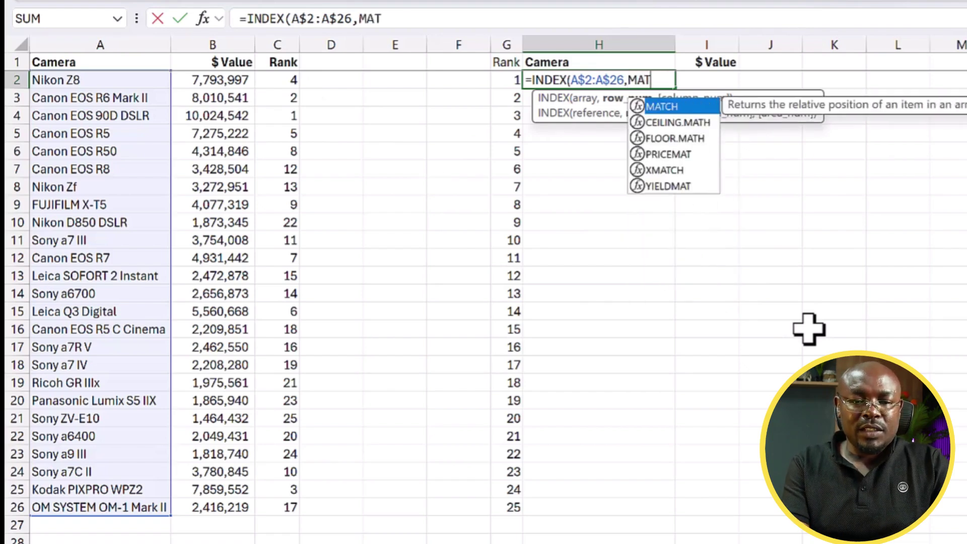
key("Tab")
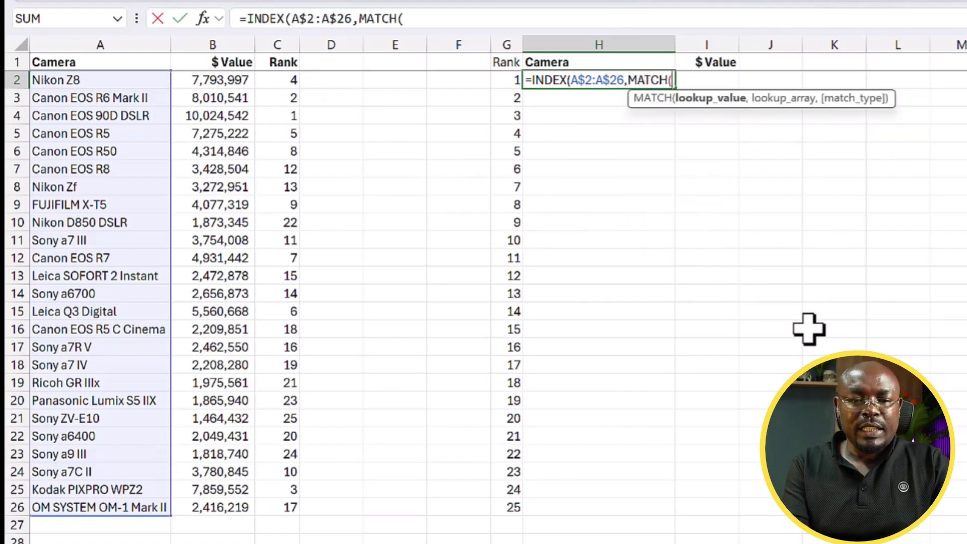
left_click(511, 82)
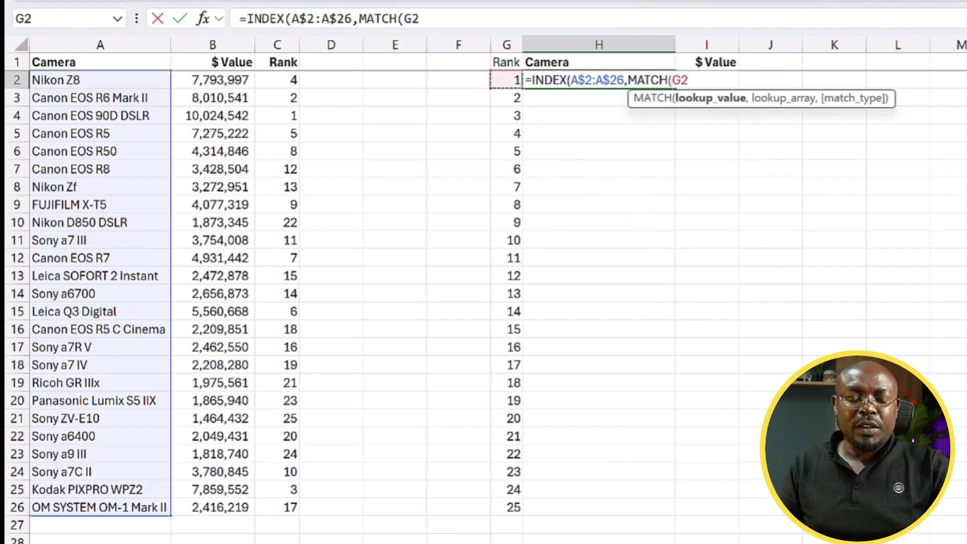
key("F4")
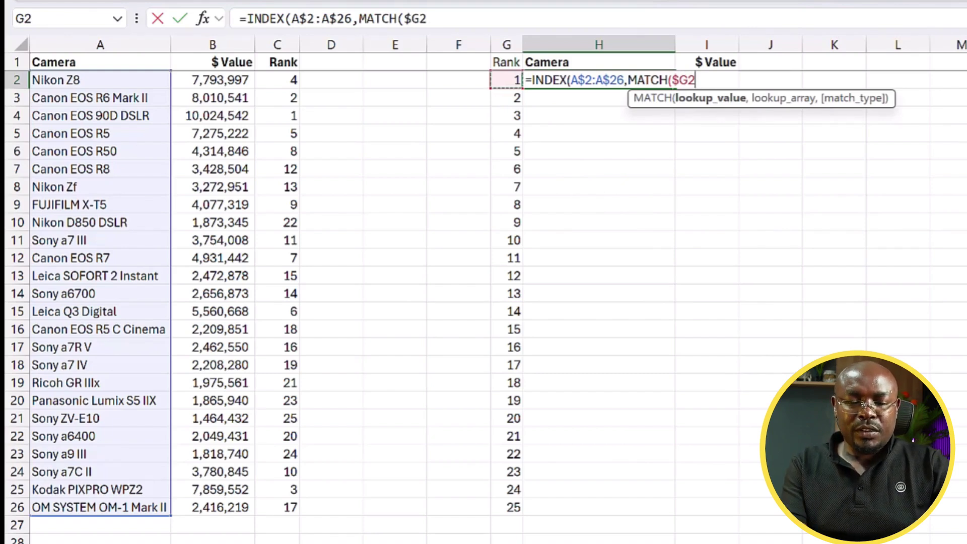
type(",")
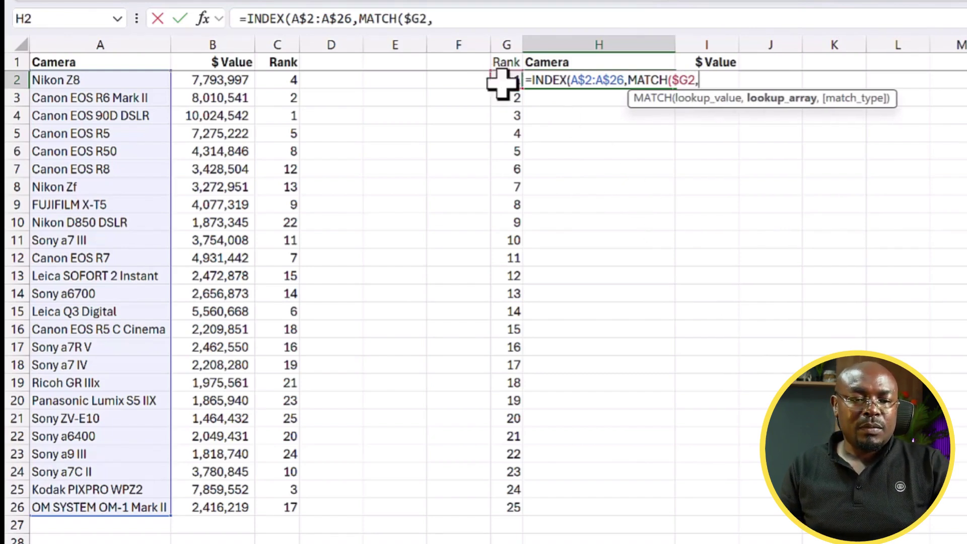
left_click_drag(282, 81, 285, 510)
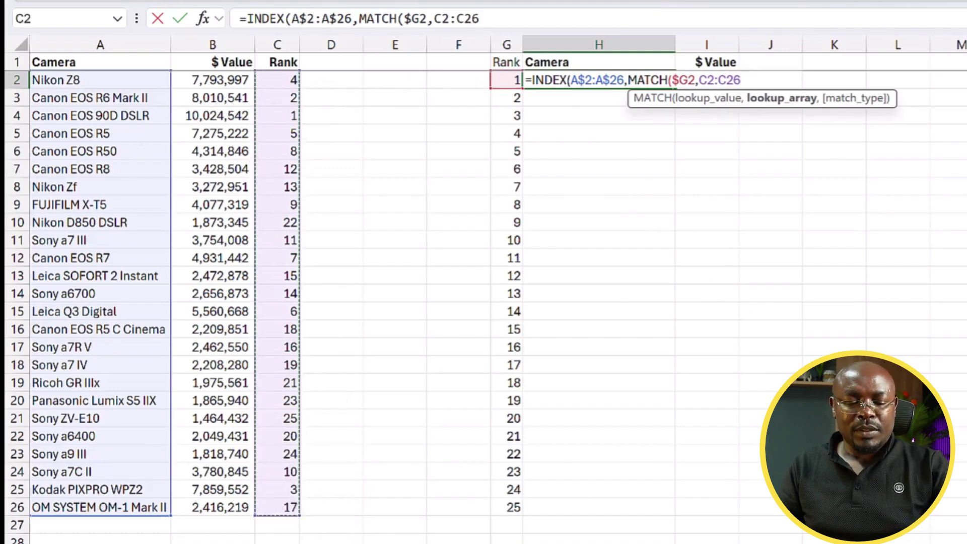
key("F4")
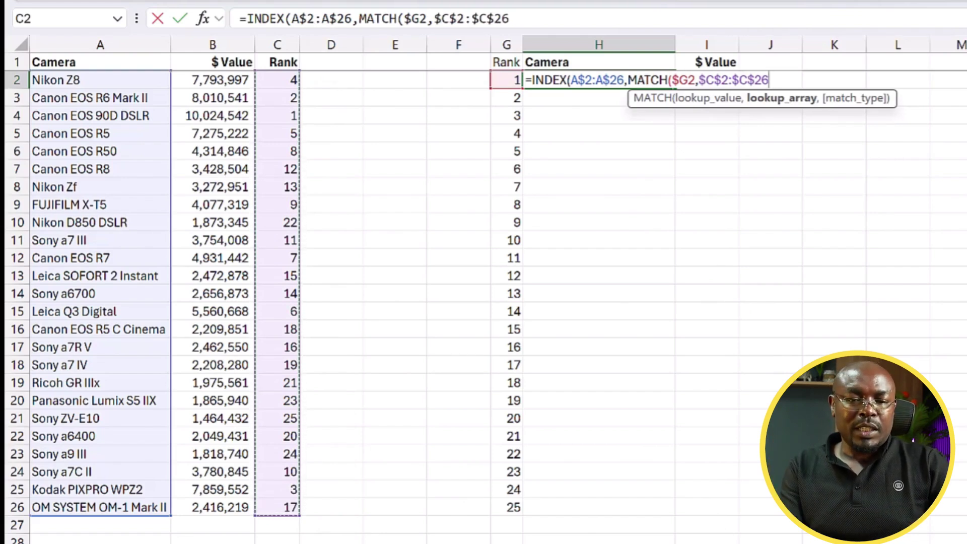
type(",")
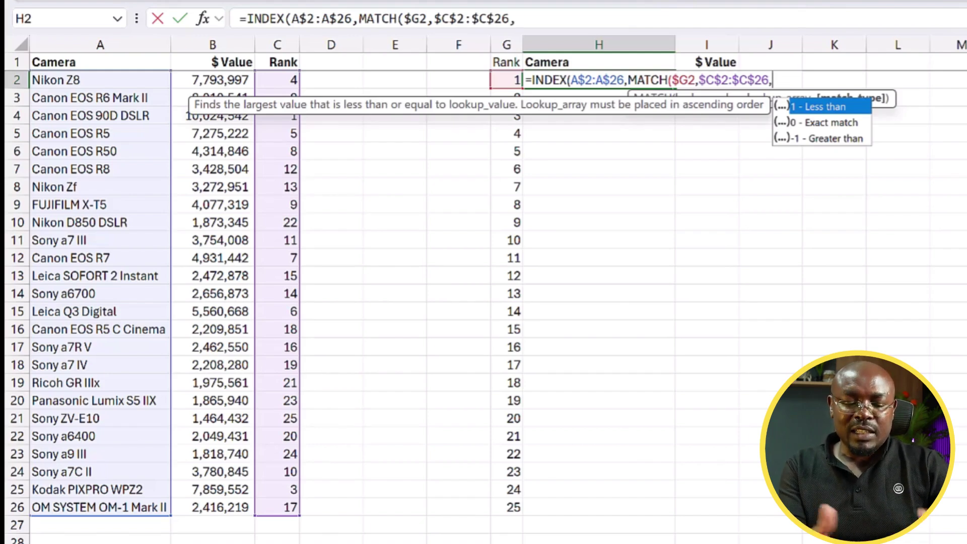
type("0")
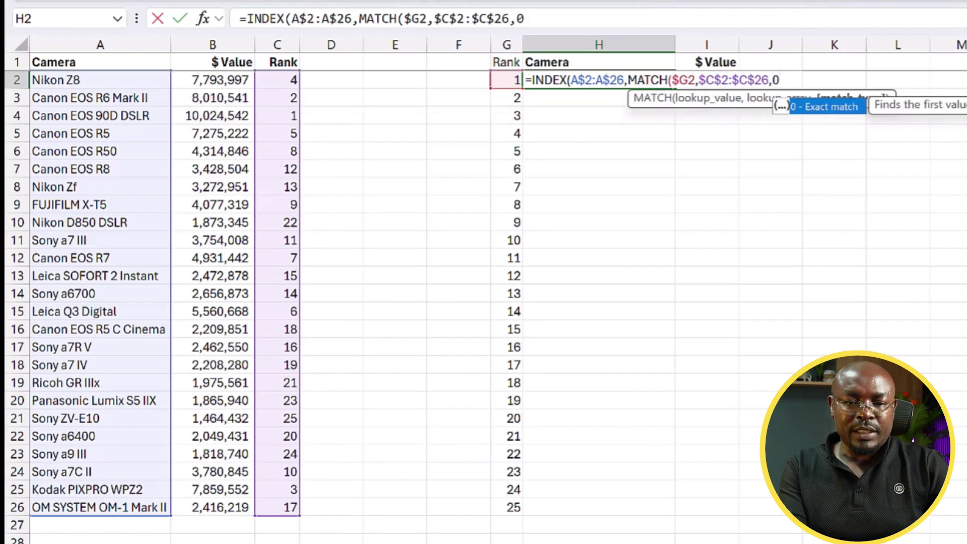
type(")")
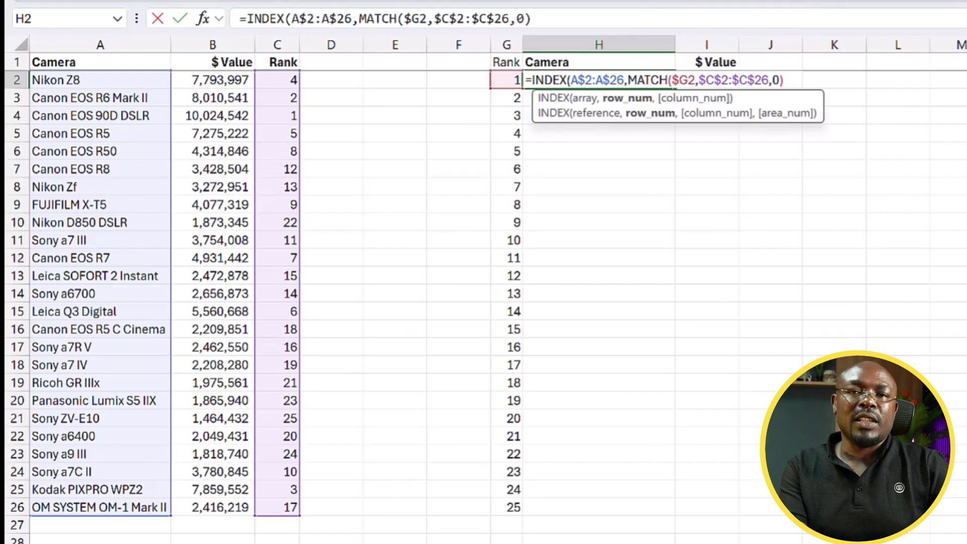
type(")")
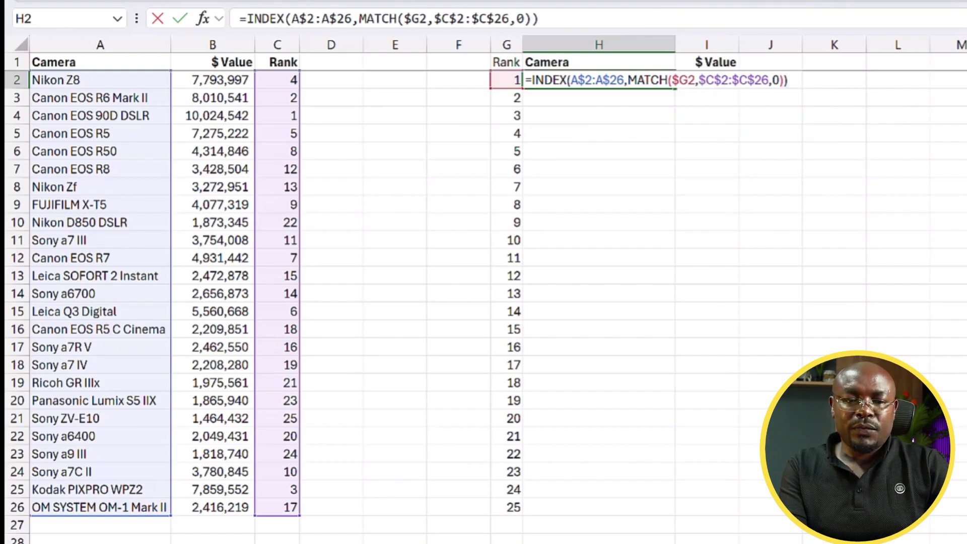
key("ctrl+Return")
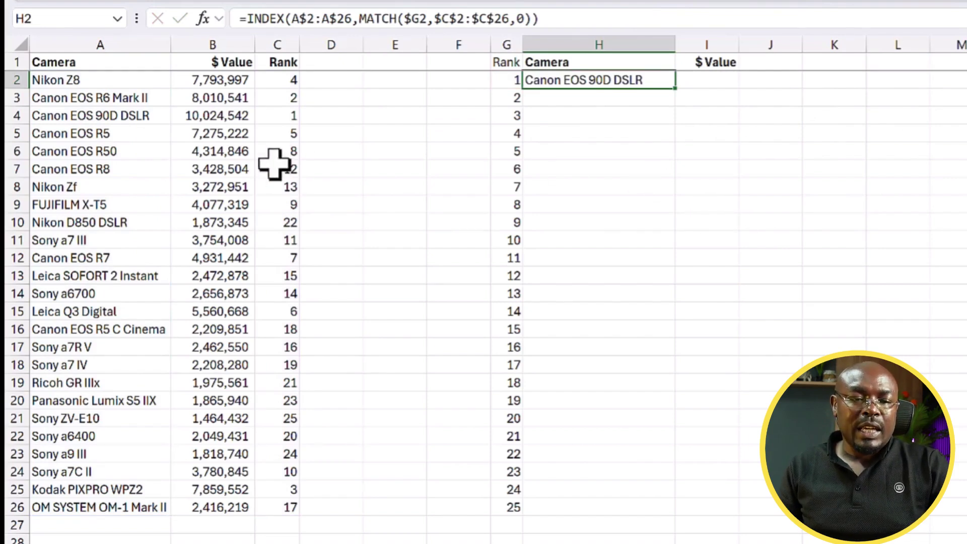
Step: Fill the H2 lookup formula across H2:I26 with Ctrl+Enter
left_click_drag(282, 115, 125, 117)
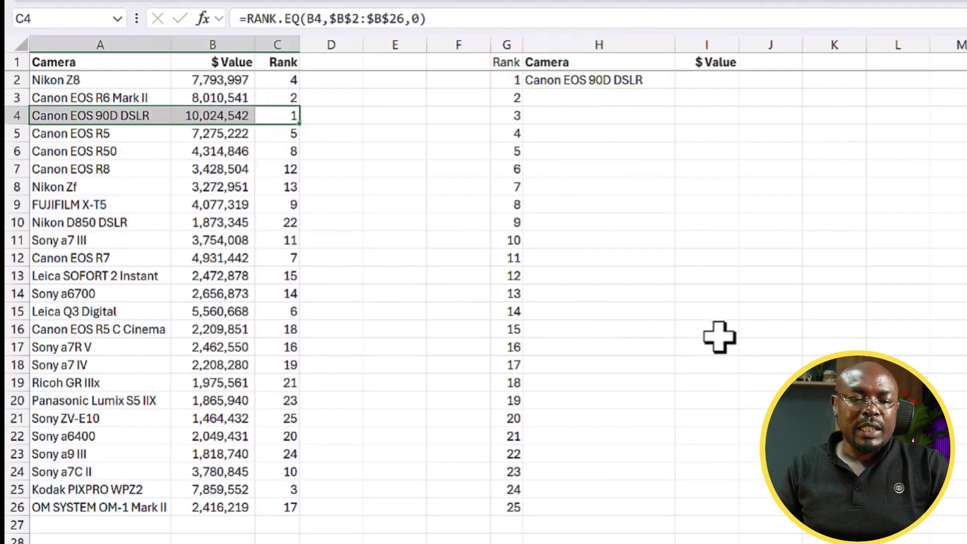
left_click(576, 82)
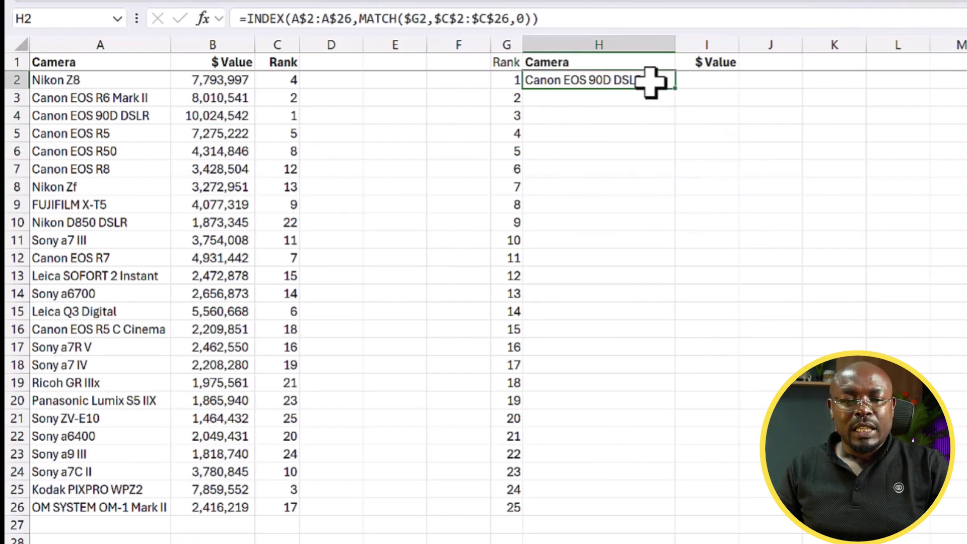
left_click_drag(649, 82, 719, 507)
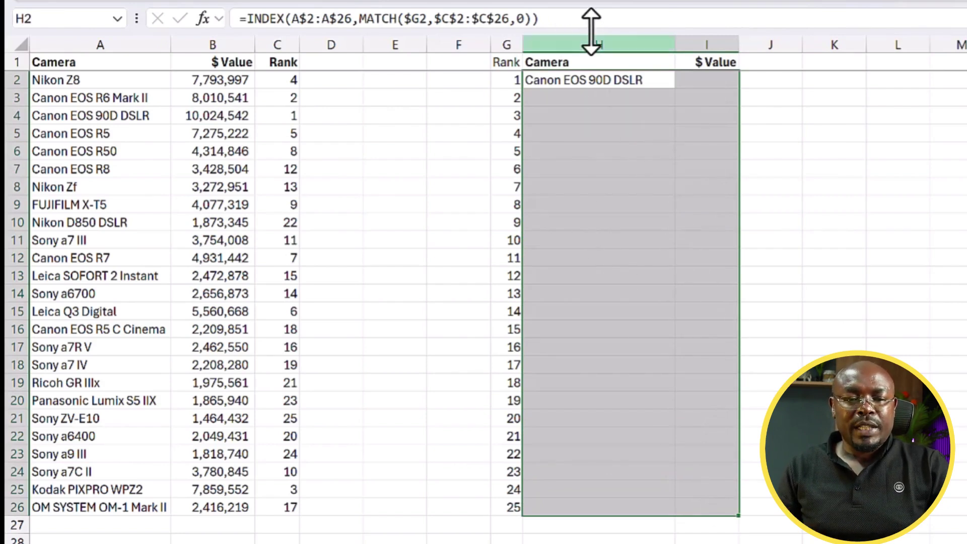
left_click(576, 25)
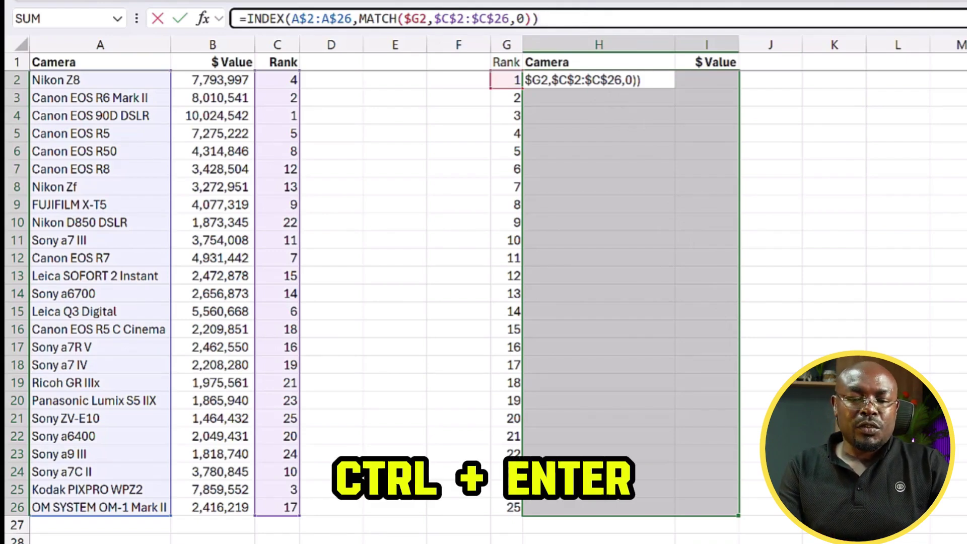
key("ctrl+Return")
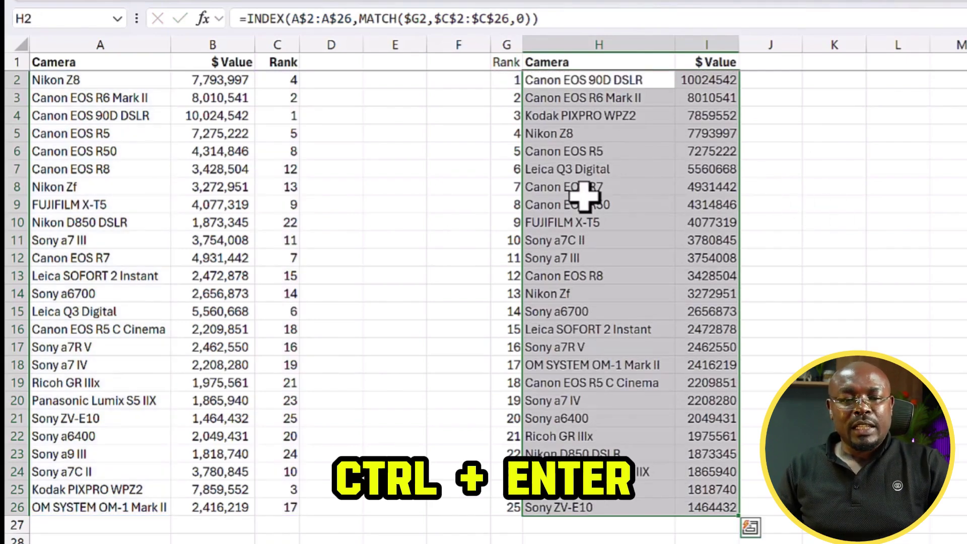
Step: Spot-check the filled lookup formulas in I14, H6, H19 and I24
left_click(630, 205)
left_click(703, 291)
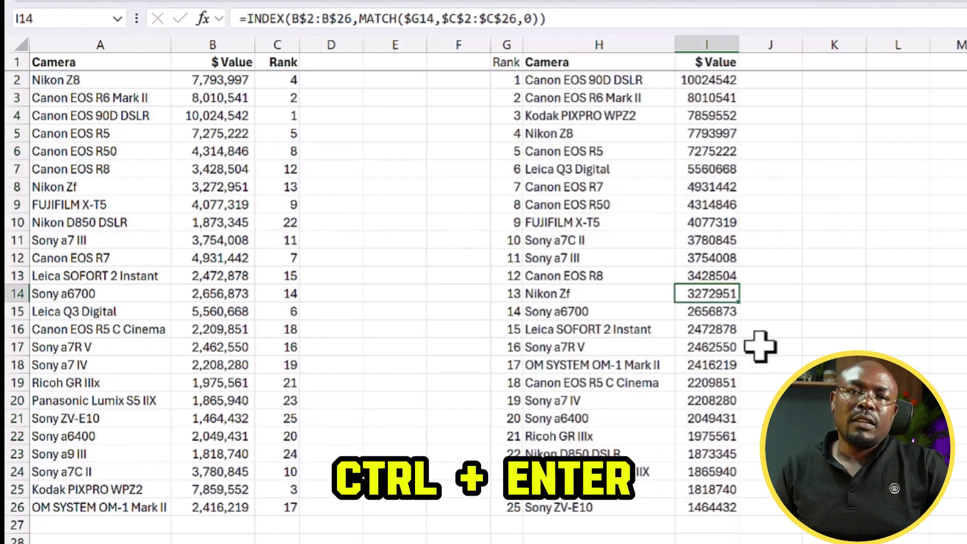
left_click(573, 154)
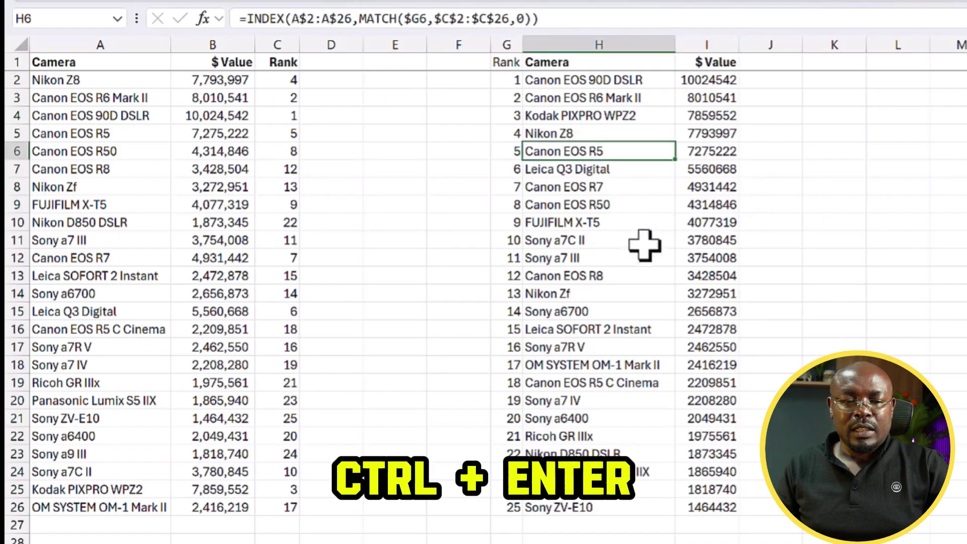
left_click(669, 384)
left_click(708, 473)
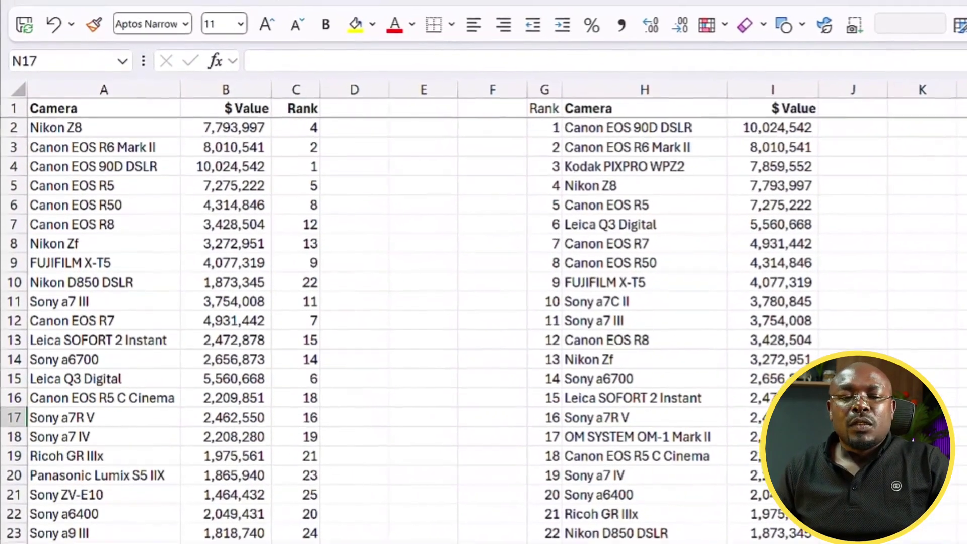
Step: Insert a clustered bar chart from the ranked Camera and $ Value data
left_click_drag(630, 108, 788, 534)
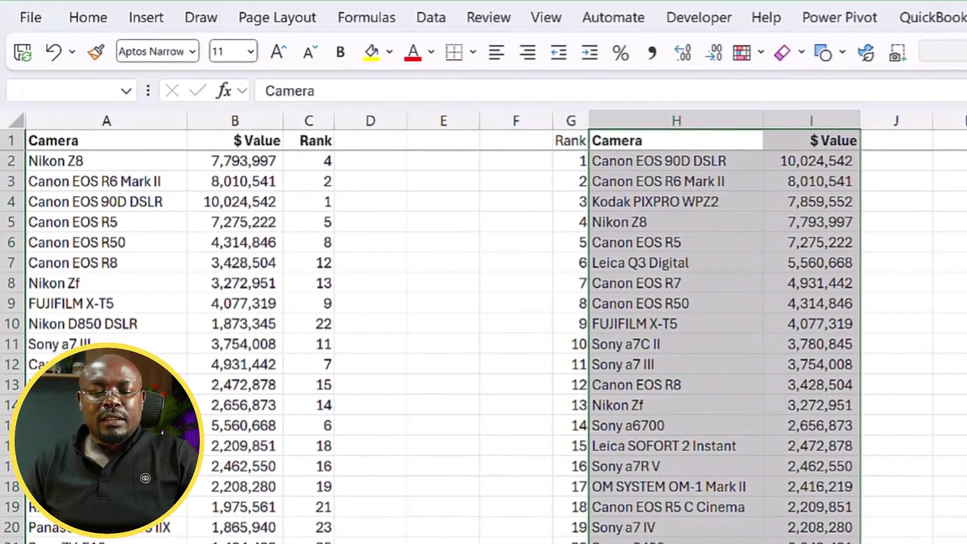
left_click(145, 19)
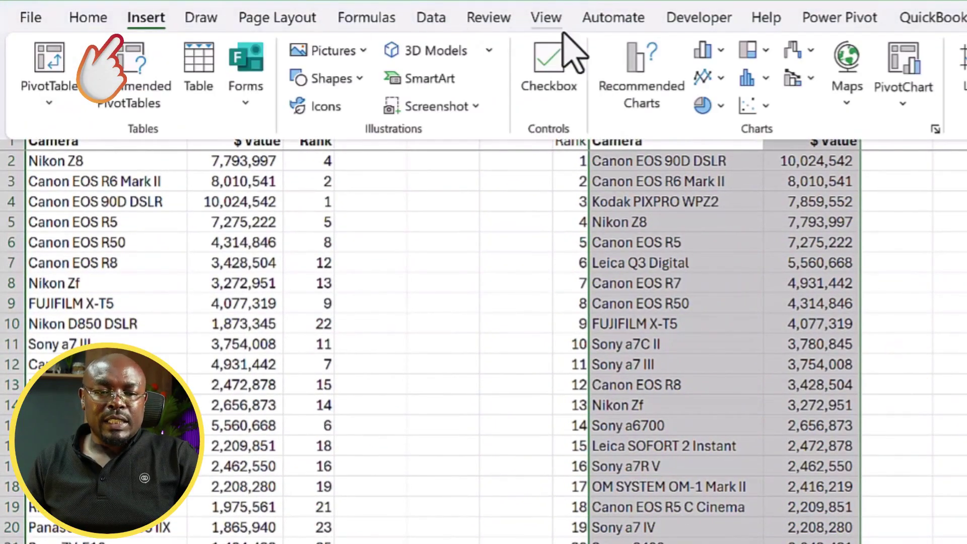
left_click(707, 52)
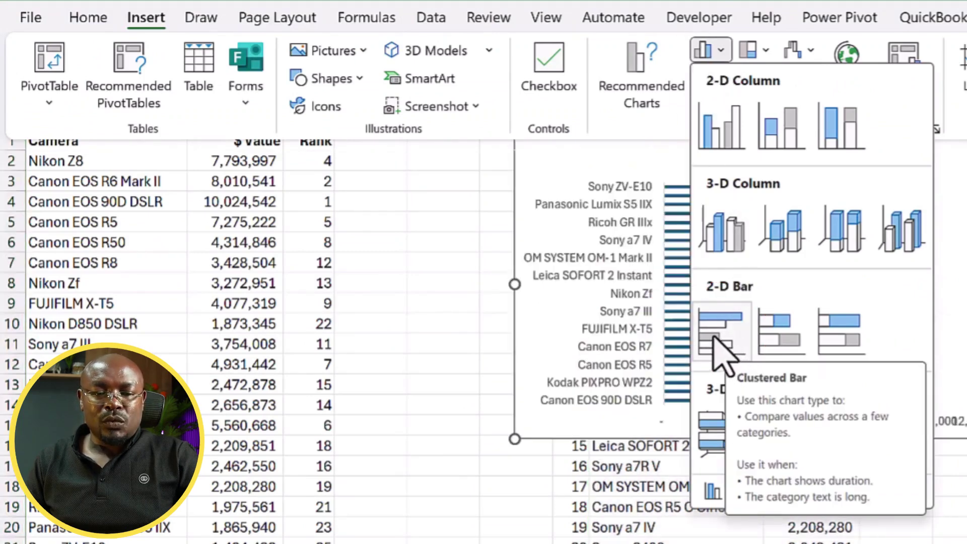
left_click(720, 333)
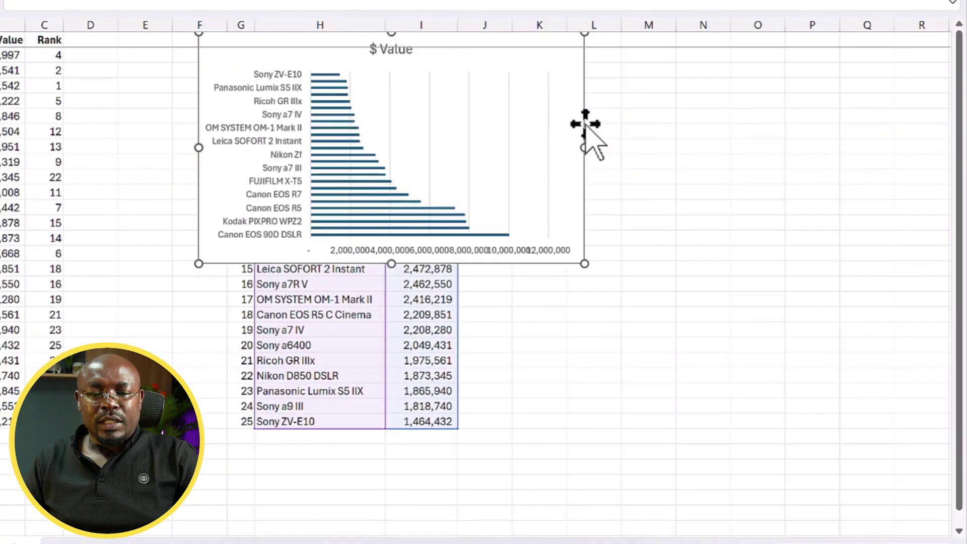
Step: Move the chart beside the ranked table and stretch it tall enough for all 25 cameras
left_click_drag(966, 255, 966, 363)
left_click_drag(829, 206, 863, 147)
left_click(695, 451)
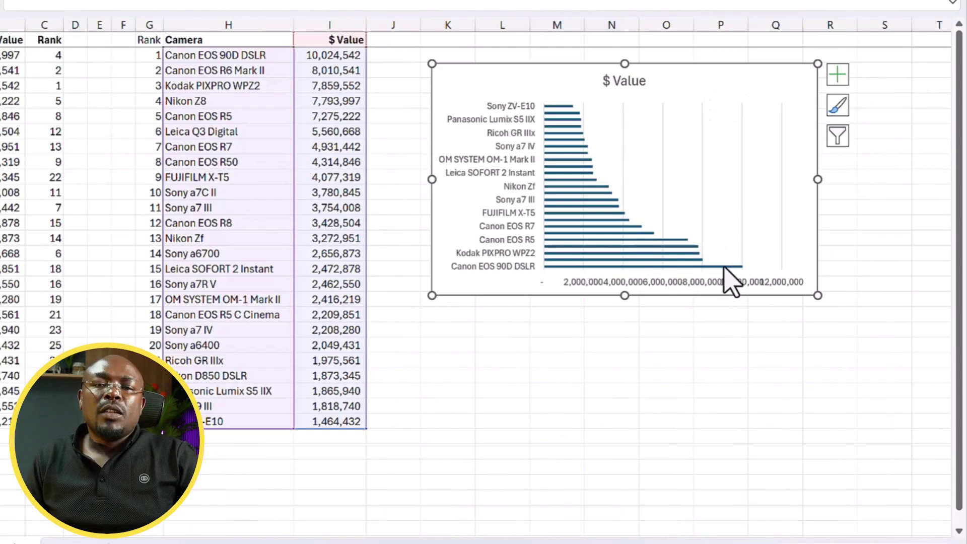
left_click_drag(816, 296, 817, 506)
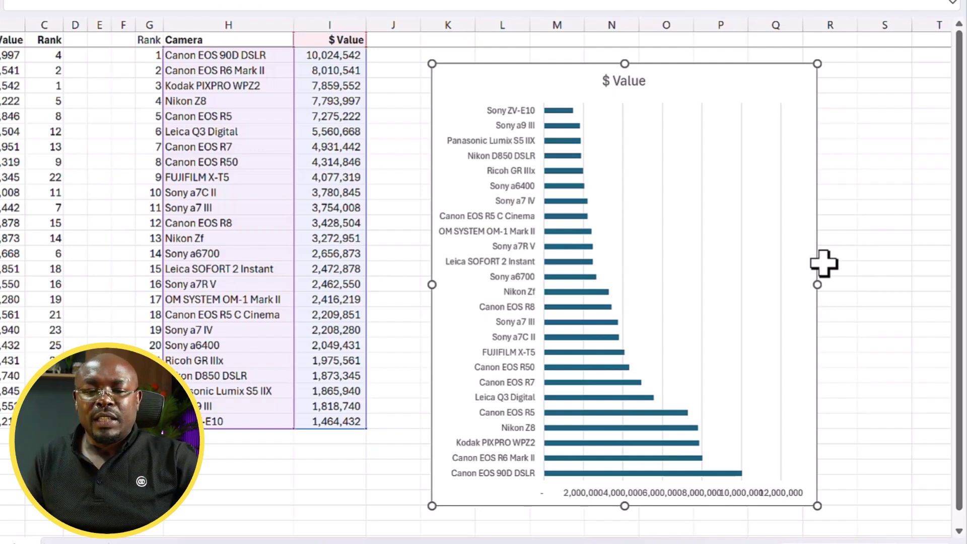
Step: Set the camera axis to Categories in reverse order, putting Canon EOS 90D DSLR on top
right_click(510, 144)
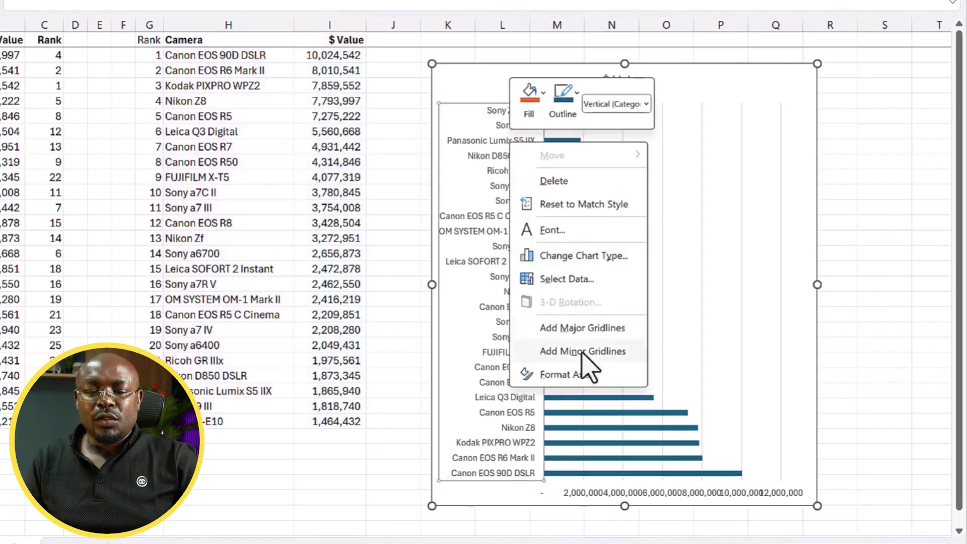
left_click(584, 374)
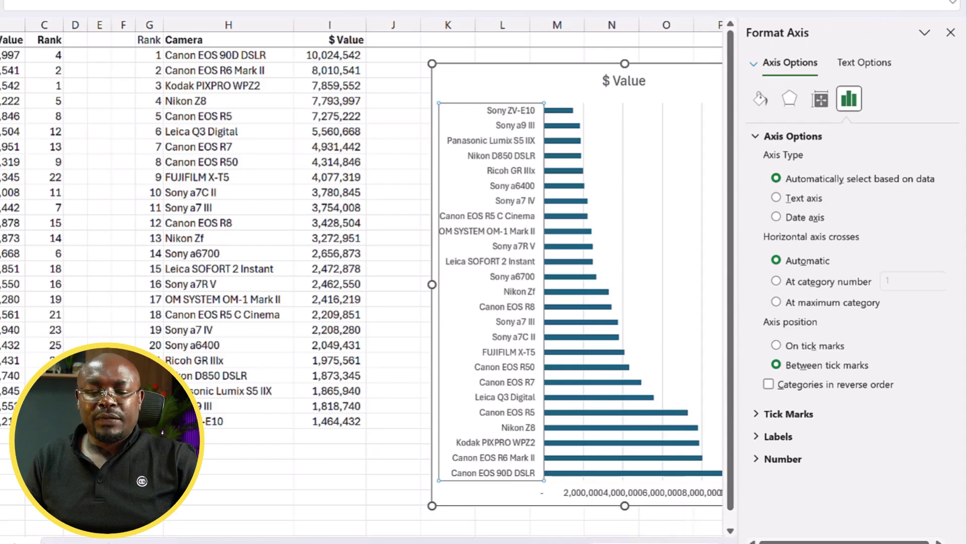
scroll(361, 282, "right", 6)
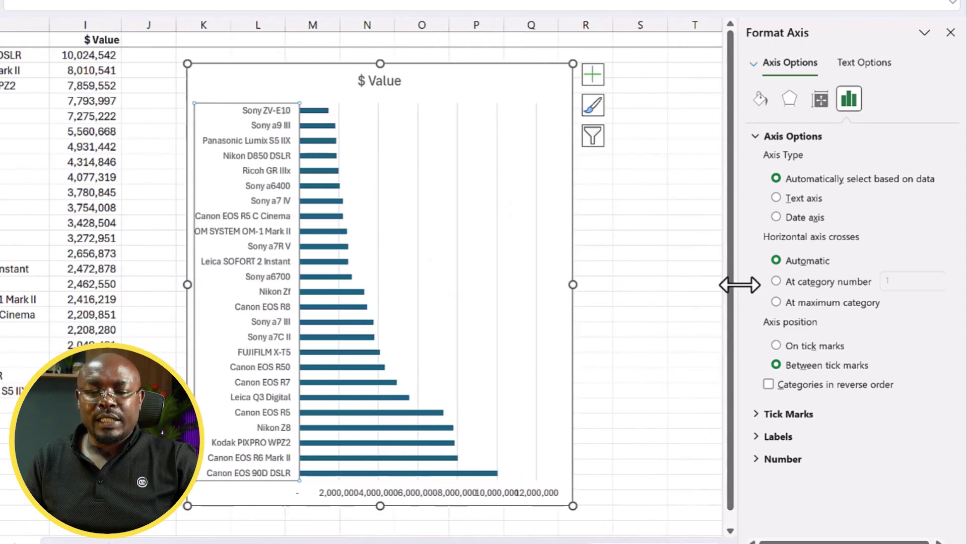
left_click_drag(739, 285, 714, 283)
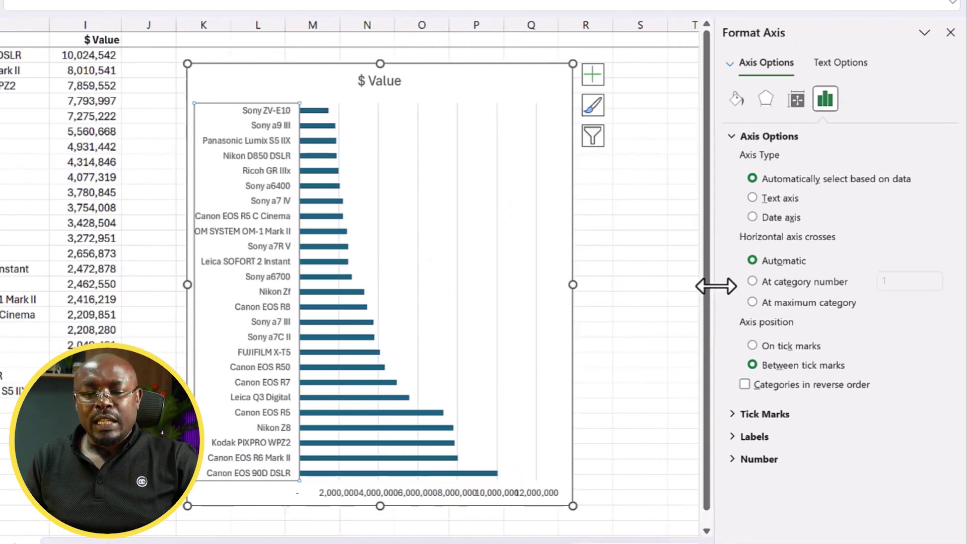
left_click(769, 391)
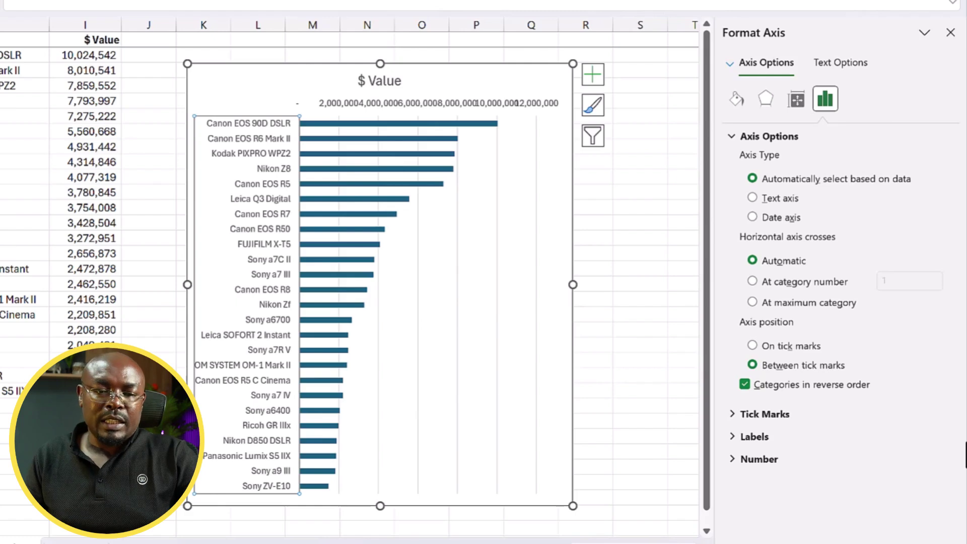
left_click(663, 222)
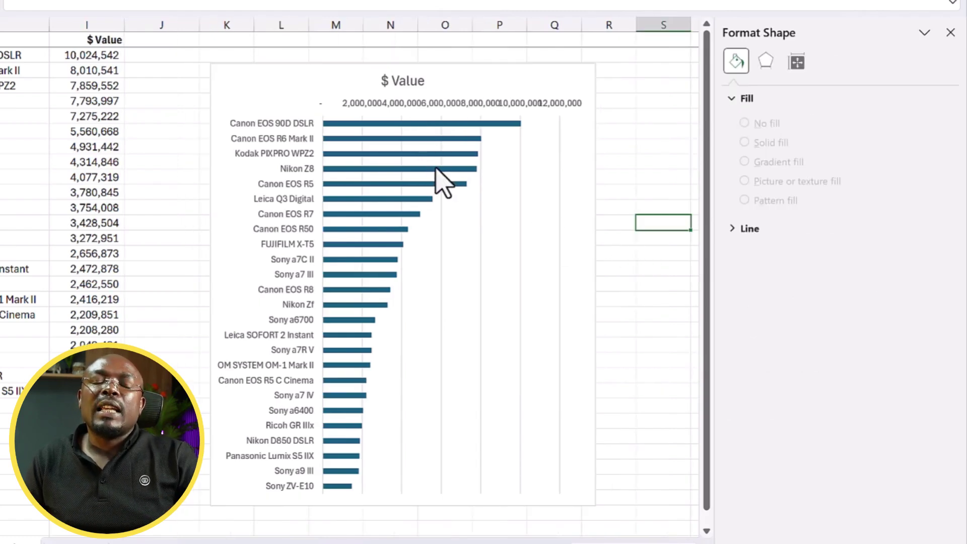
Step: Bring up the bar series' Format Data Series fill settings
mouse_move(441, 169)
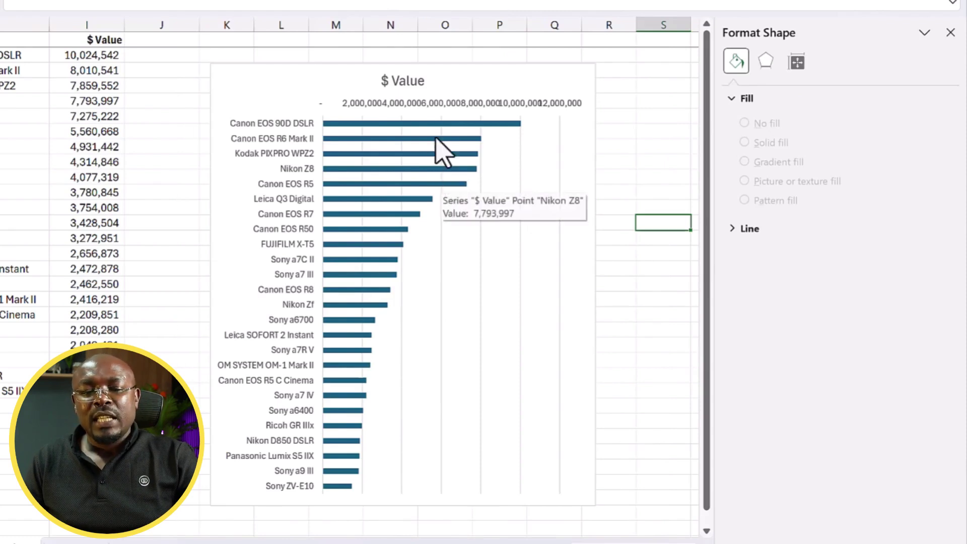
right_click(413, 127)
left_click(491, 305)
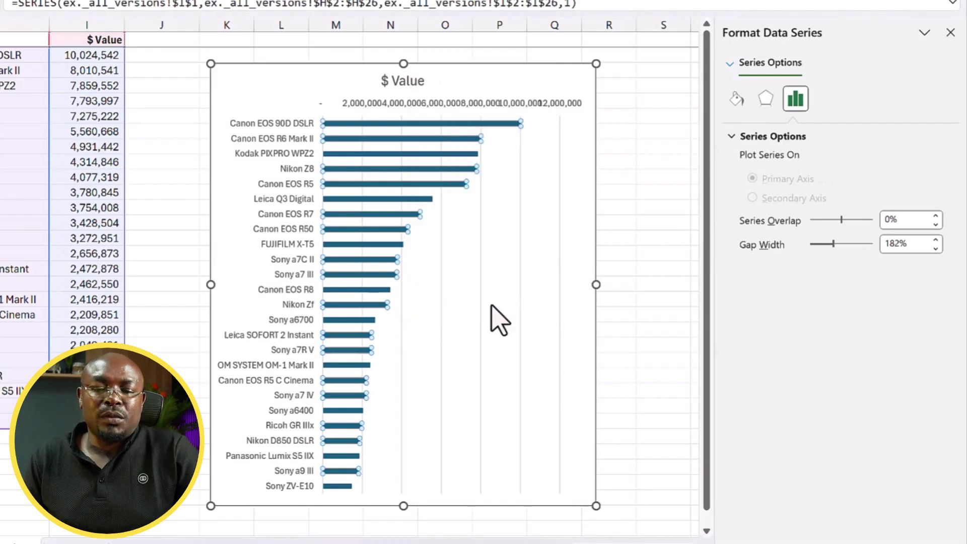
left_click(735, 99)
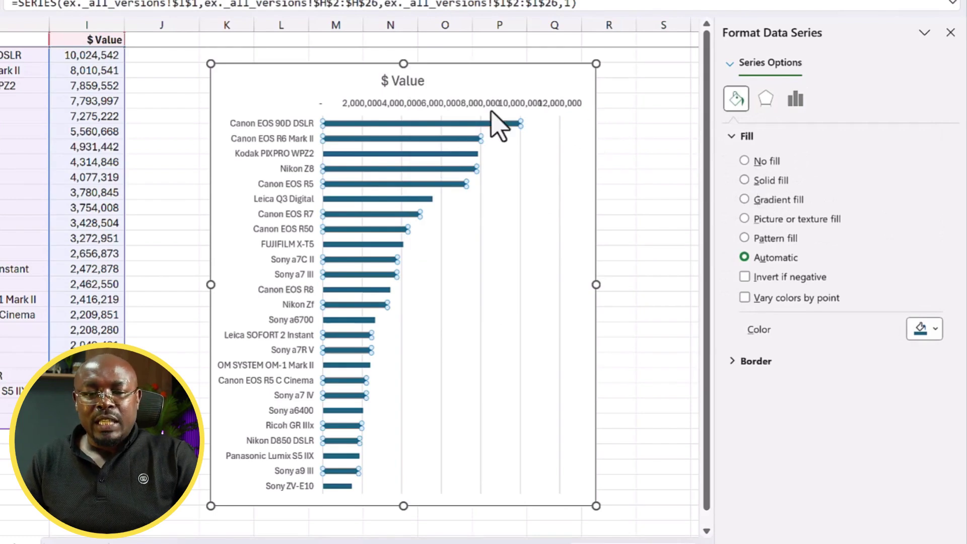
Step: Give the Canon EOS 90D DSLR and Canon EOS R6 Mark II bars a light solid fill
left_click(416, 124)
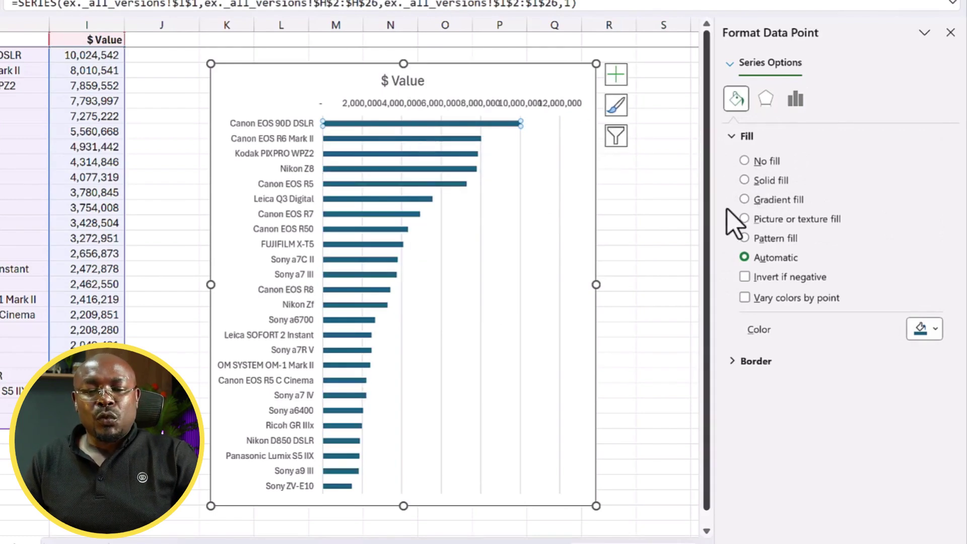
left_click(778, 180)
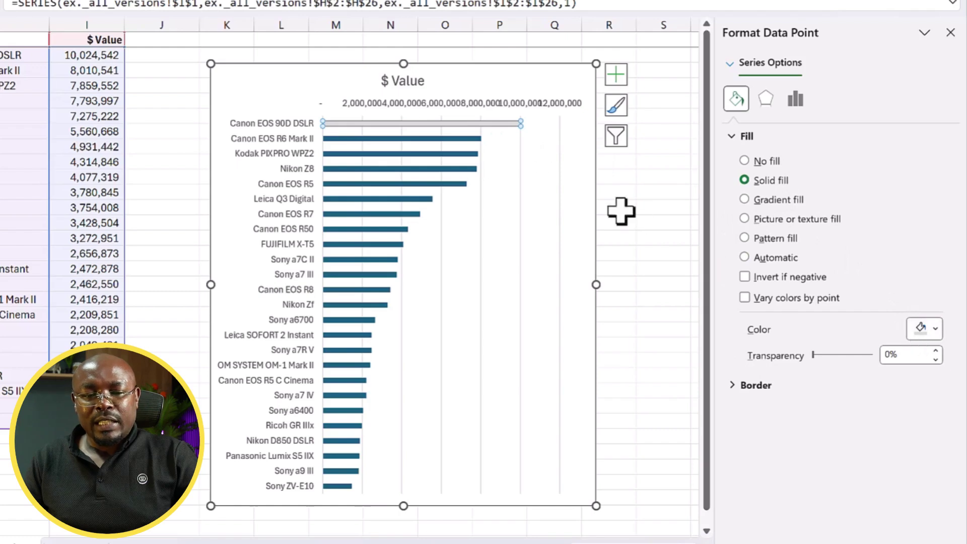
left_click(448, 138)
left_click(775, 182)
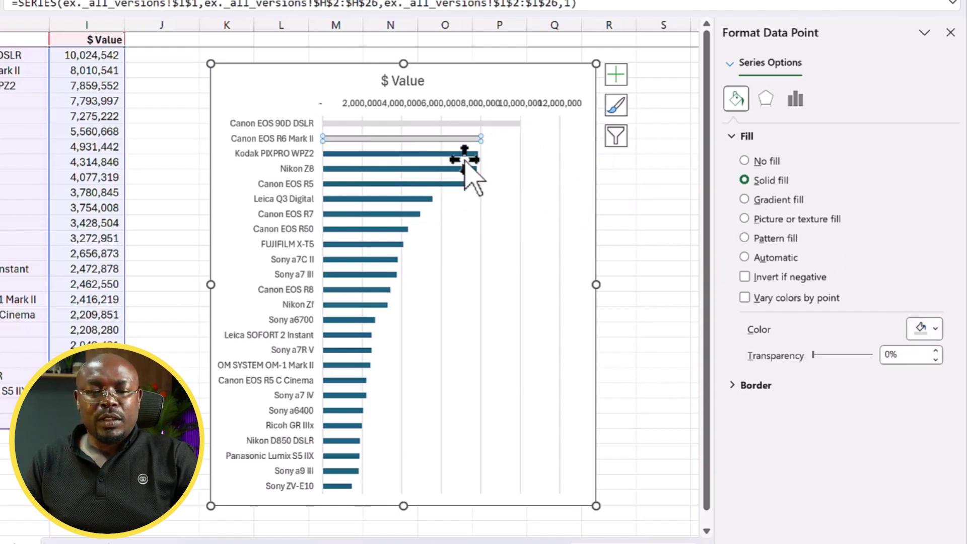
left_click(468, 76)
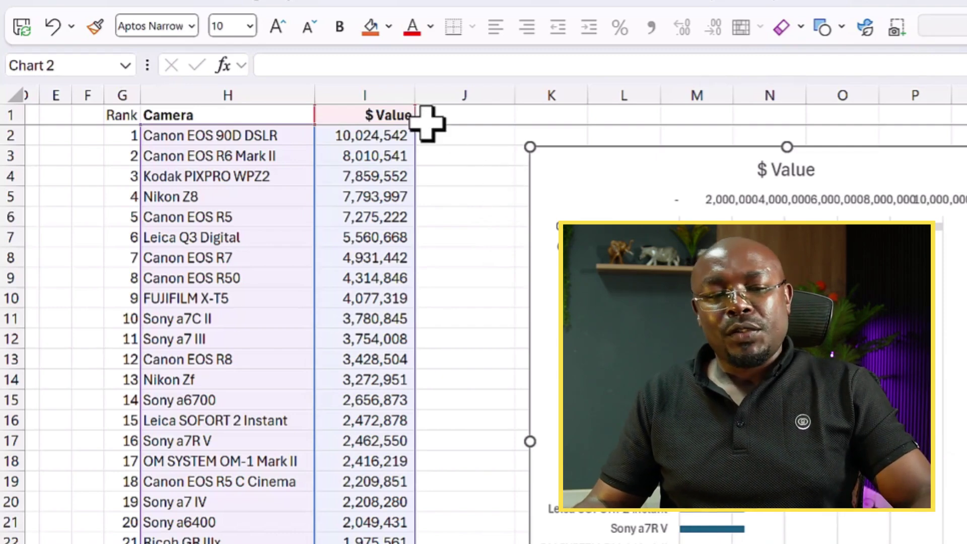
Step: Add the header 'TOP N Values' in cell J1
left_click(448, 114)
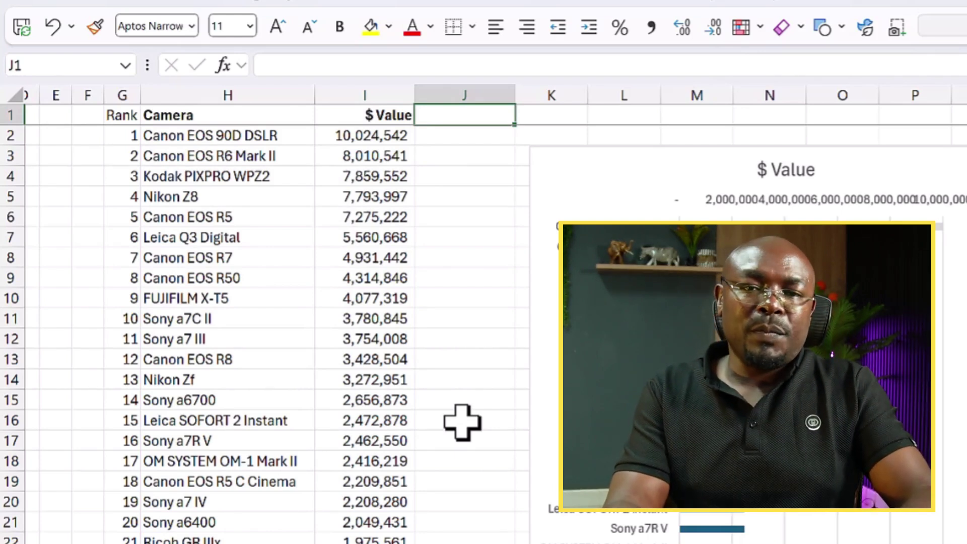
type("TOP N")
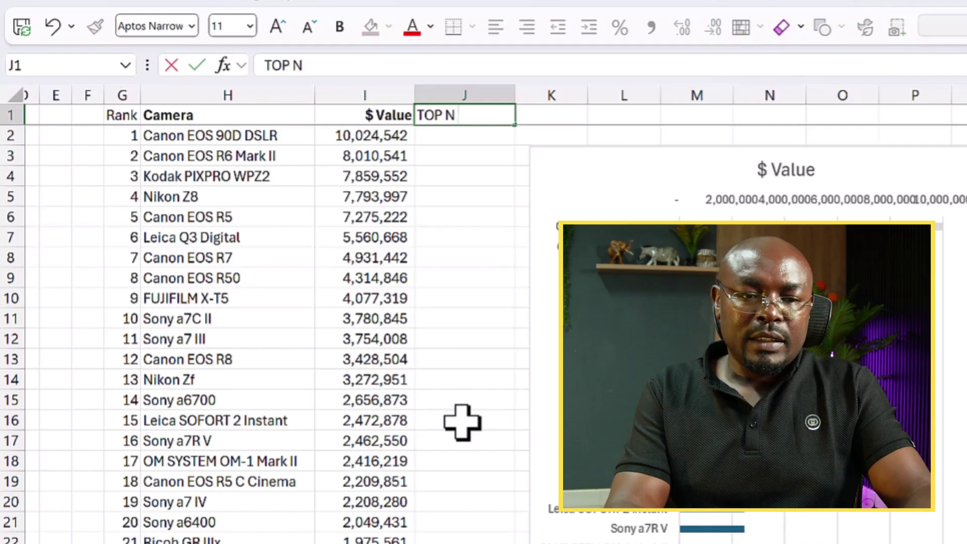
type("Valu")
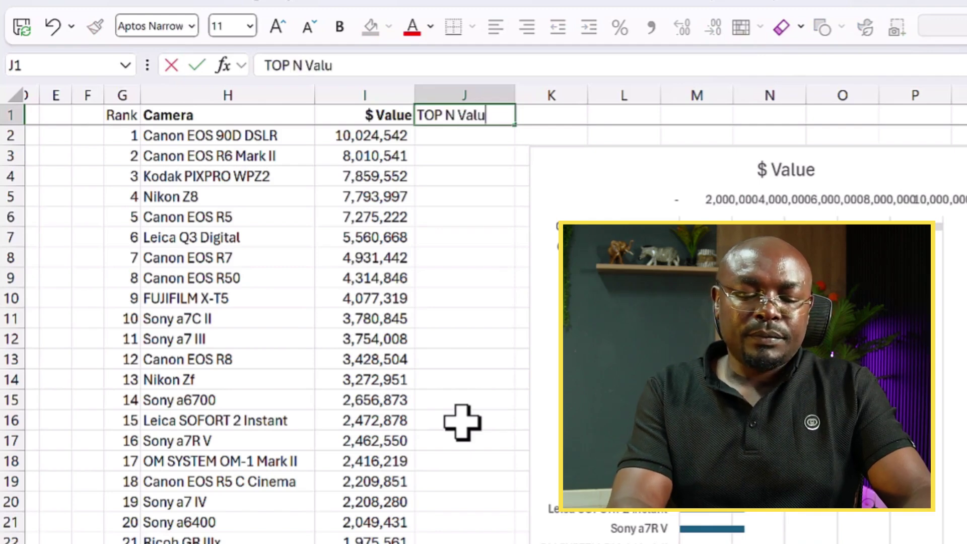
type("es")
key("Return")
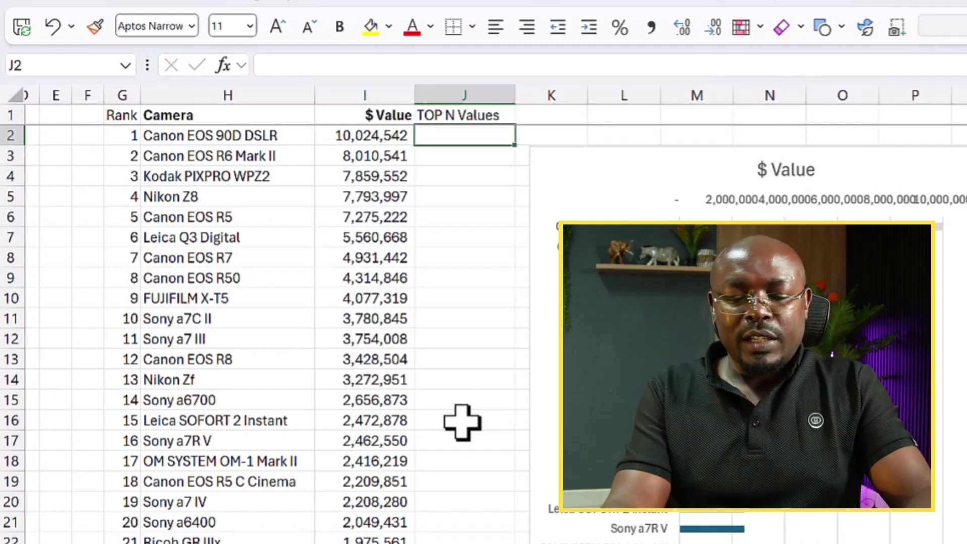
Step: Enter =IF(G2<=5,I2,"") in J2 to return the $ Value only for ranks 1–5
type("=")
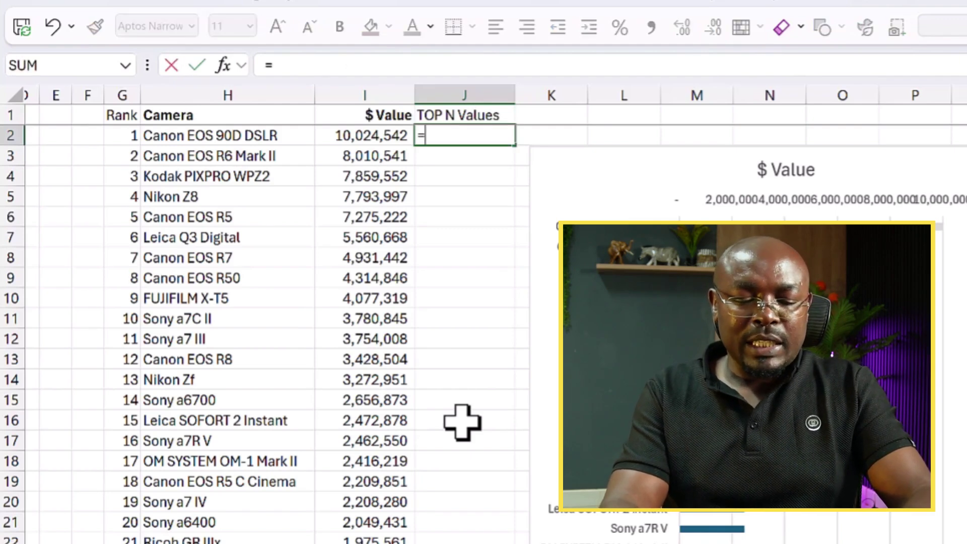
type("if")
key("Tab")
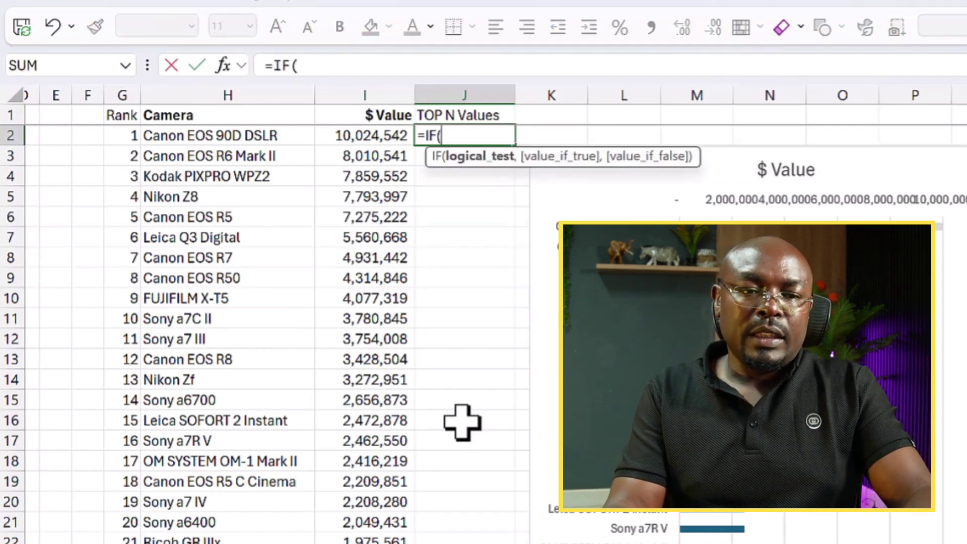
key("Left")
key("Left")
key("Left")
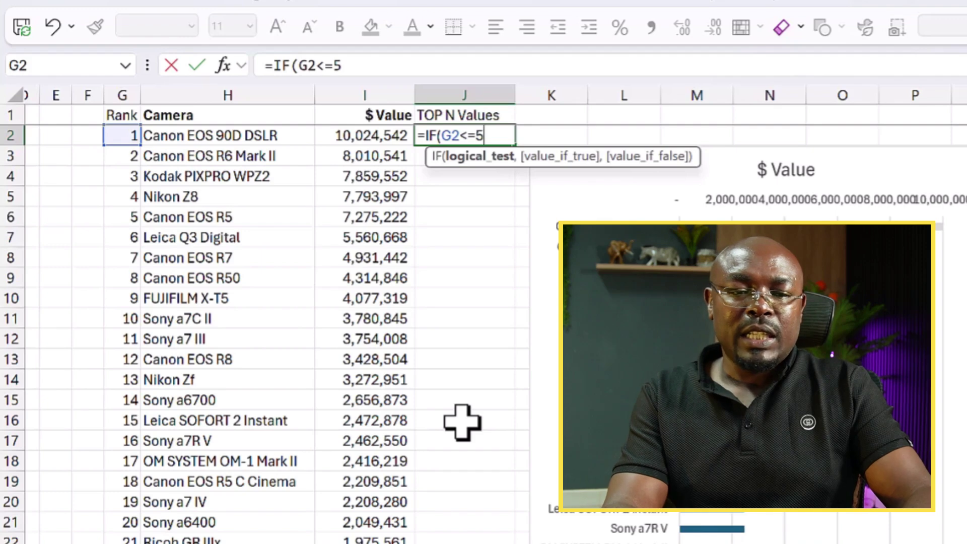
type(",")
key("Left")
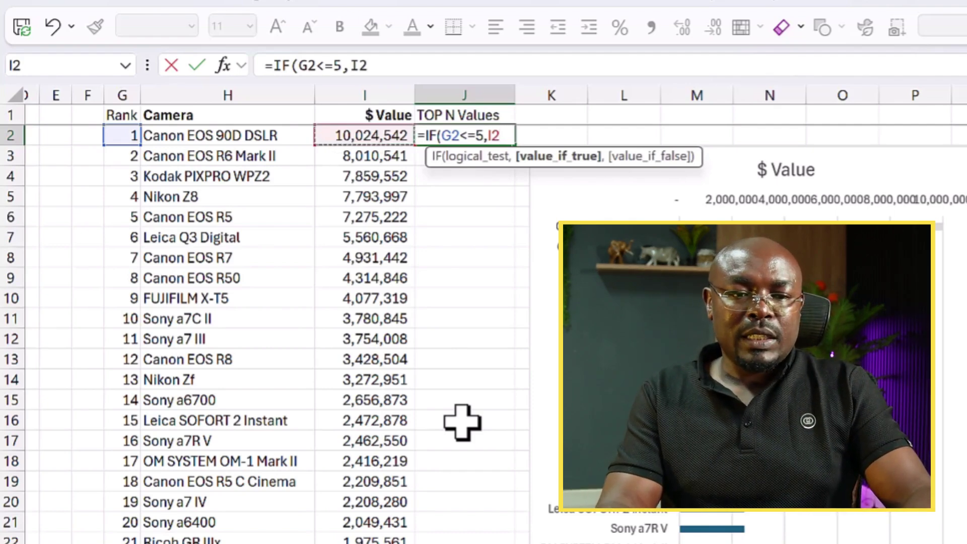
type(",")
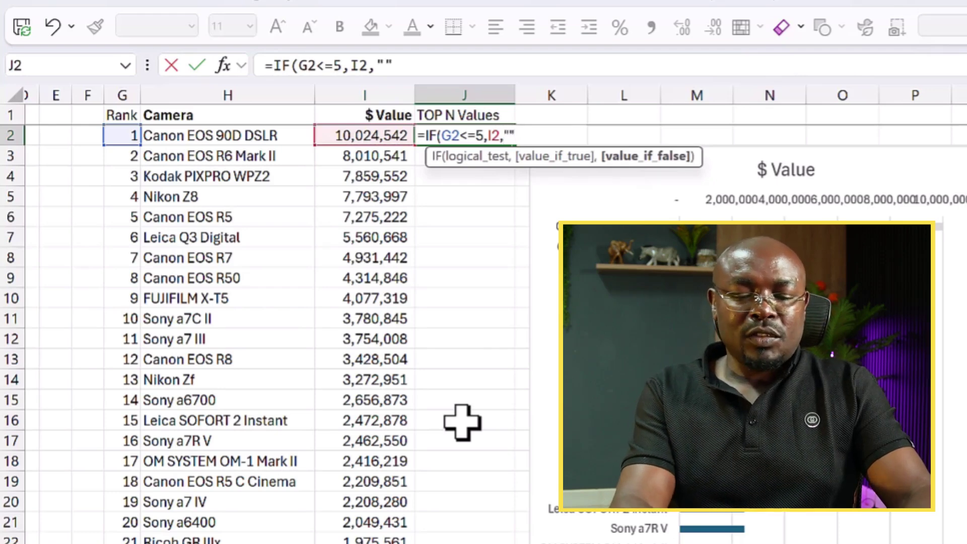
type("\"\")")
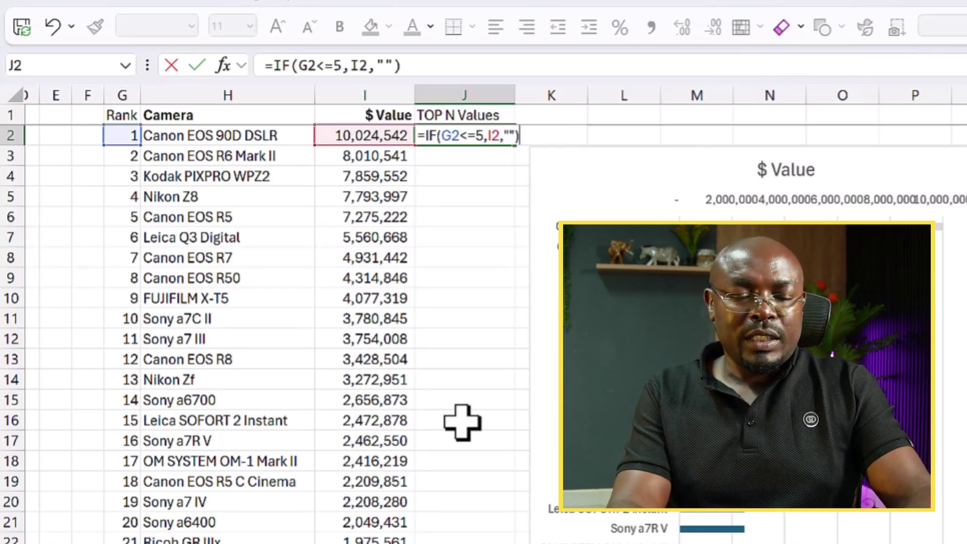
key("Return")
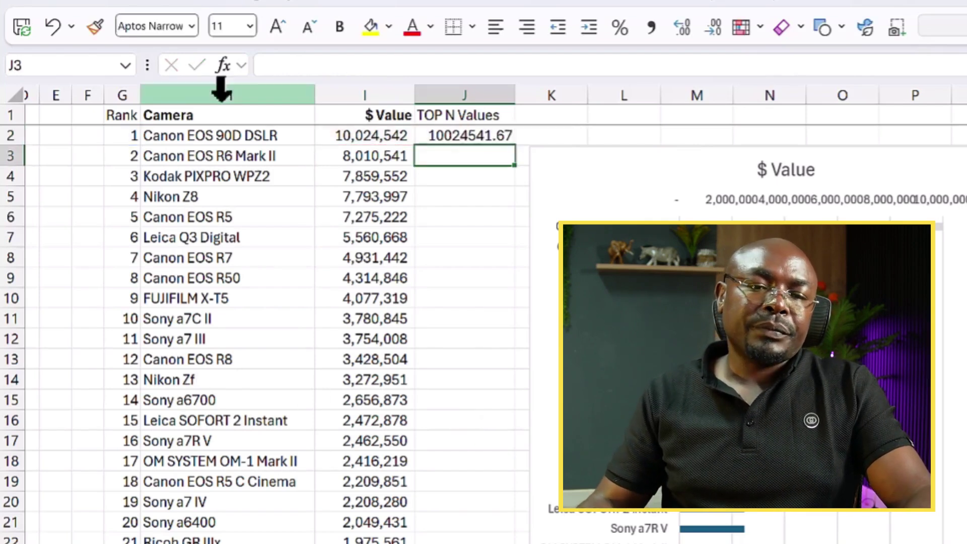
Step: Copy I2's number format to J2, fill the formula down column J, and check the results
left_click(361, 135)
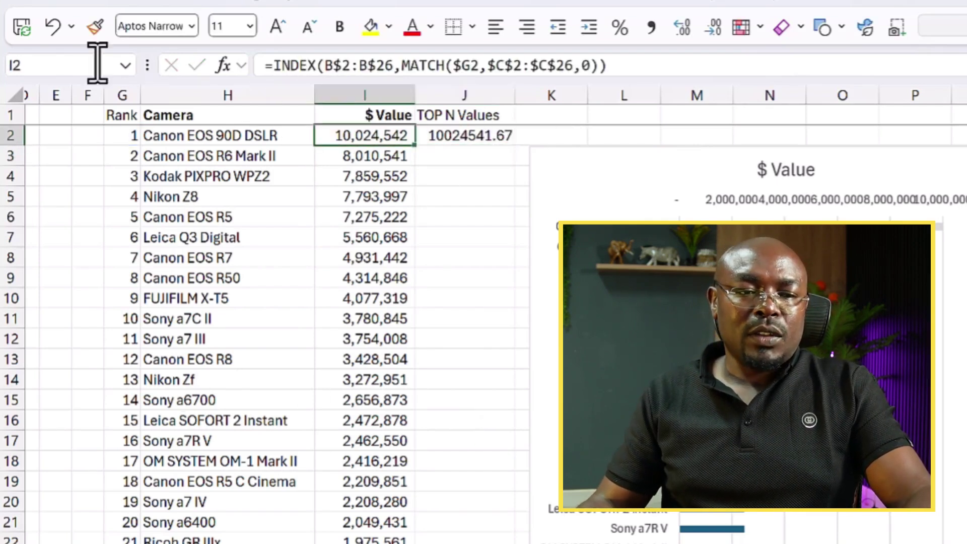
left_click(95, 26)
left_click(456, 134)
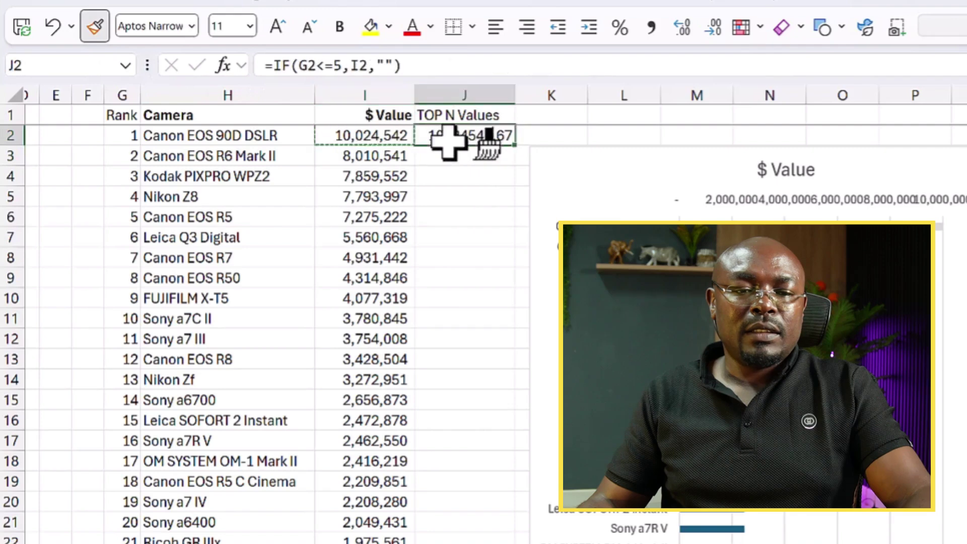
double_click(513, 151)
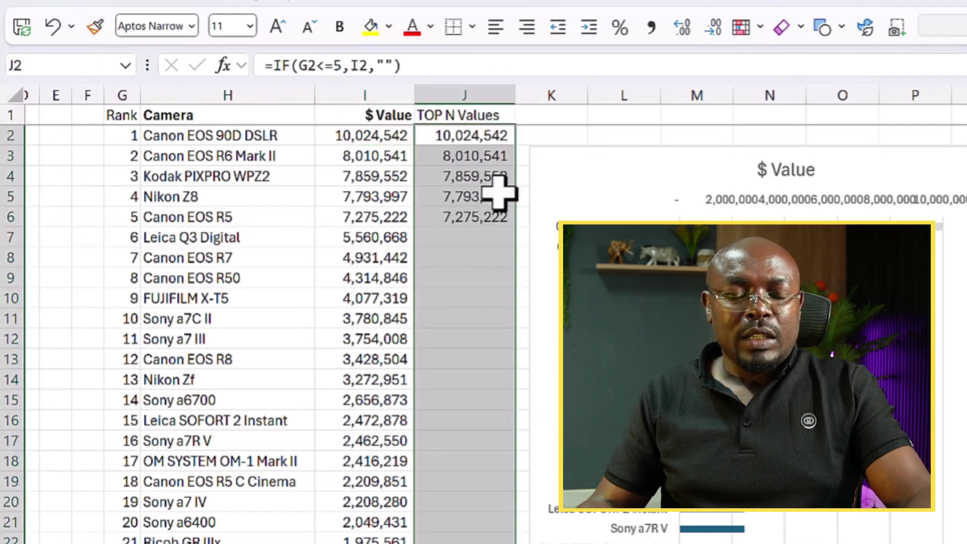
left_click(464, 395)
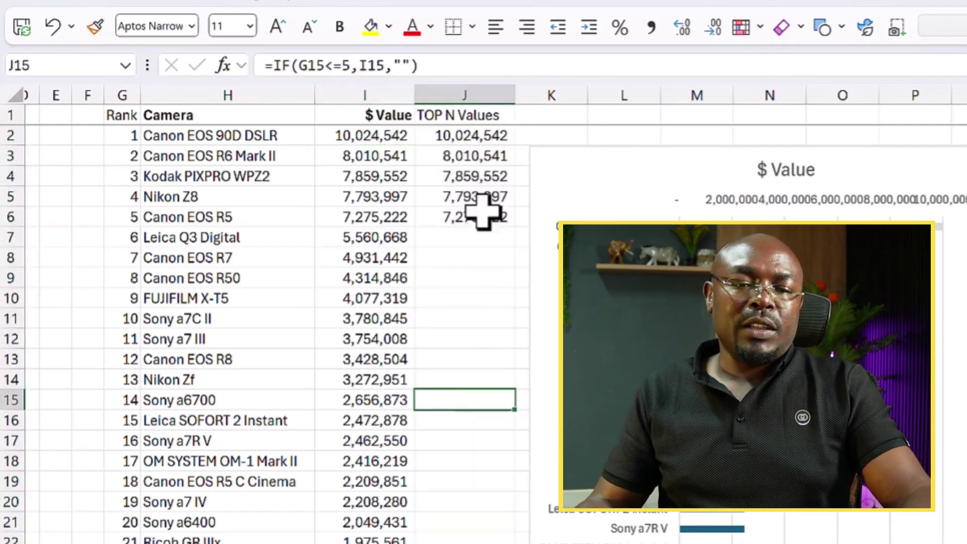
left_click(472, 134)
left_click(447, 318)
left_click_drag(466, 156, 460, 375)
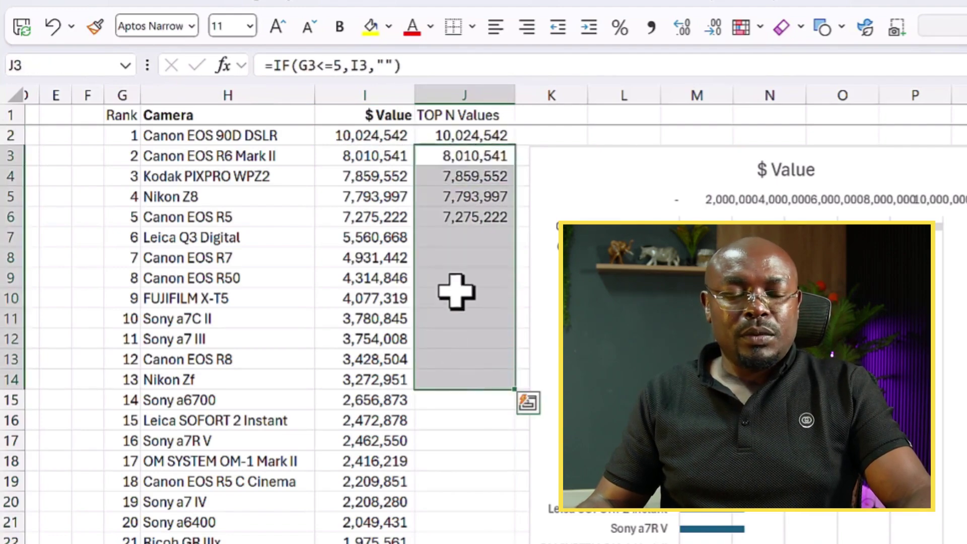
left_click(461, 272)
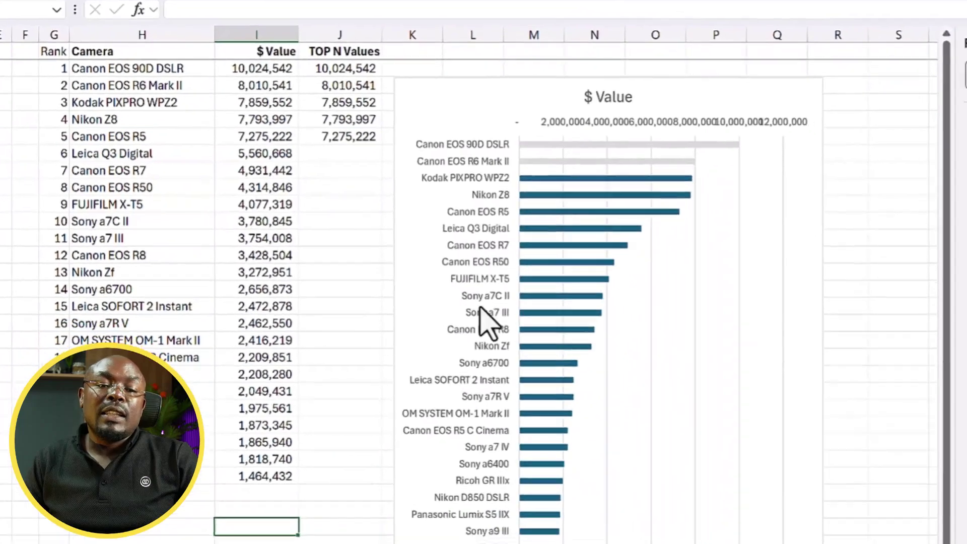
left_click(573, 392)
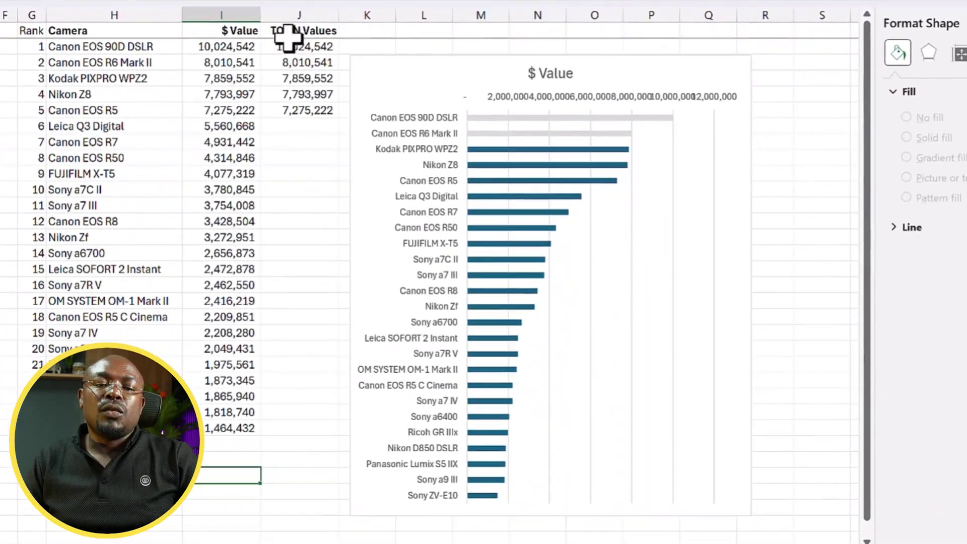
left_click(386, 57)
left_click(426, 60)
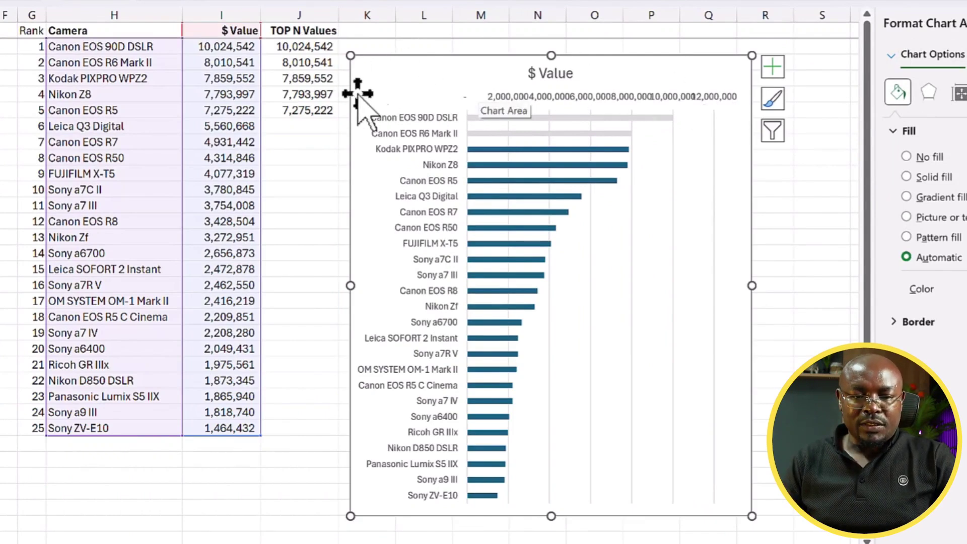
left_click(550, 206)
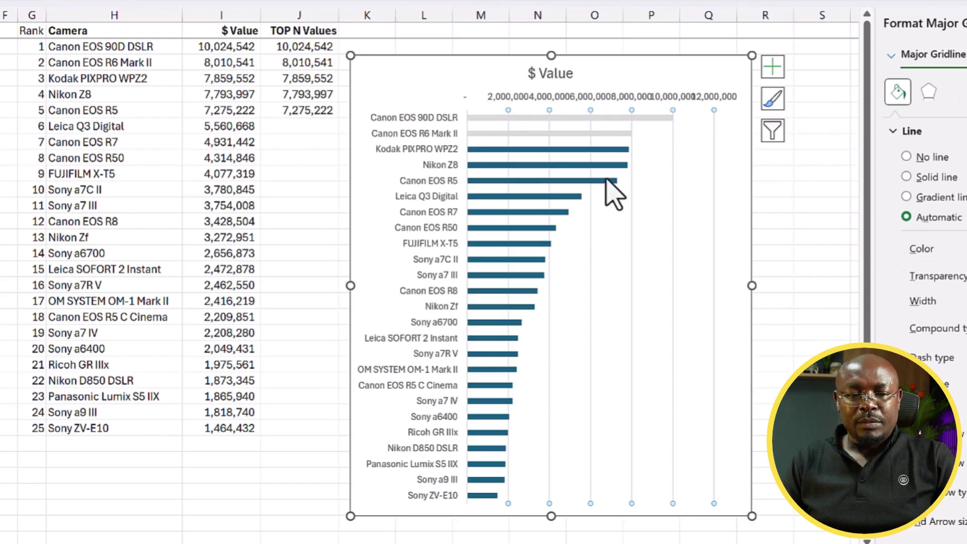
left_click(637, 232)
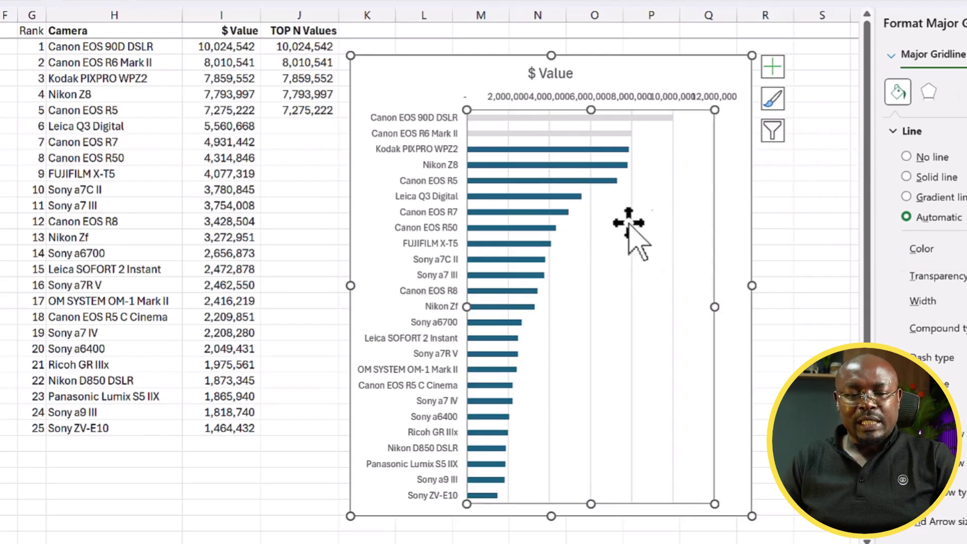
left_click(401, 73)
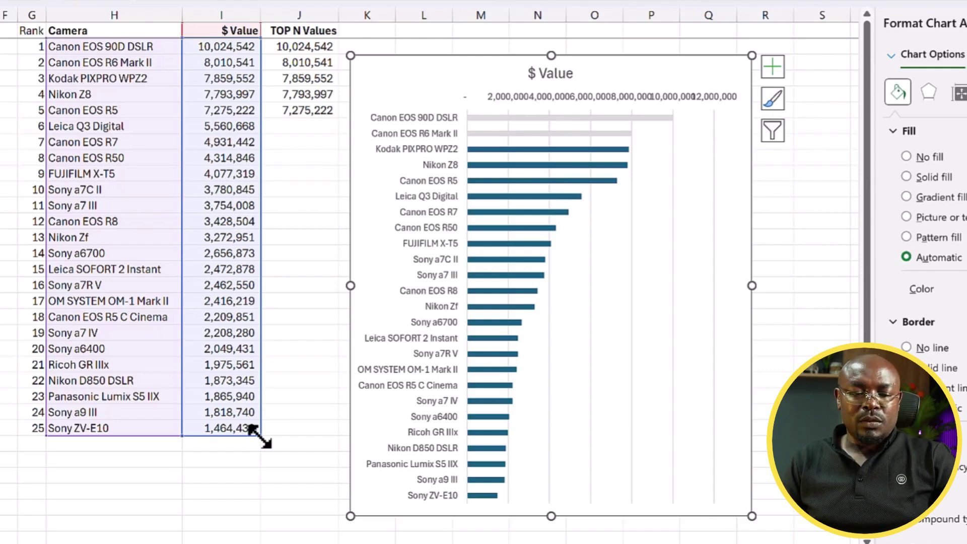
Step: Copy J2:J26 and paste it into the chart as a second, orange series
left_click_drag(295, 440, 308, 440)
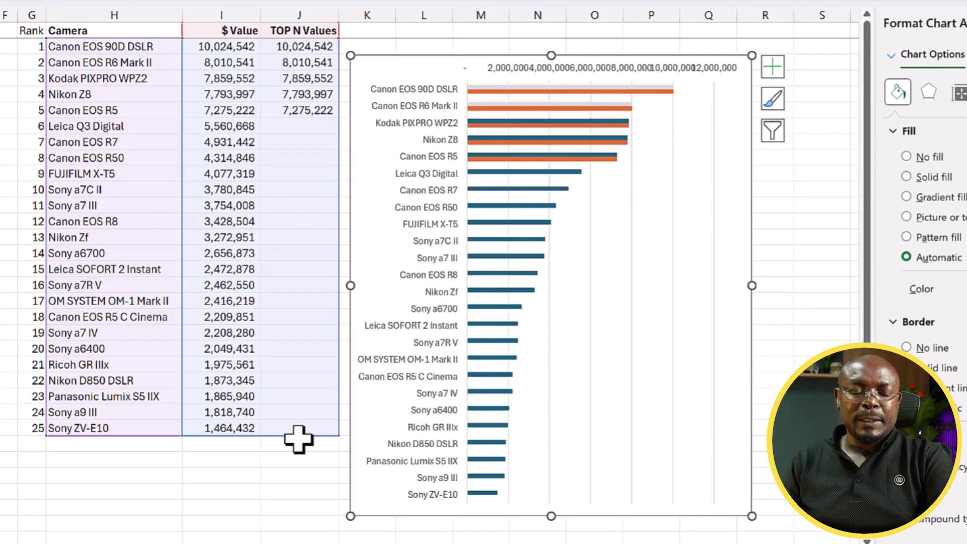
left_click(67, 484)
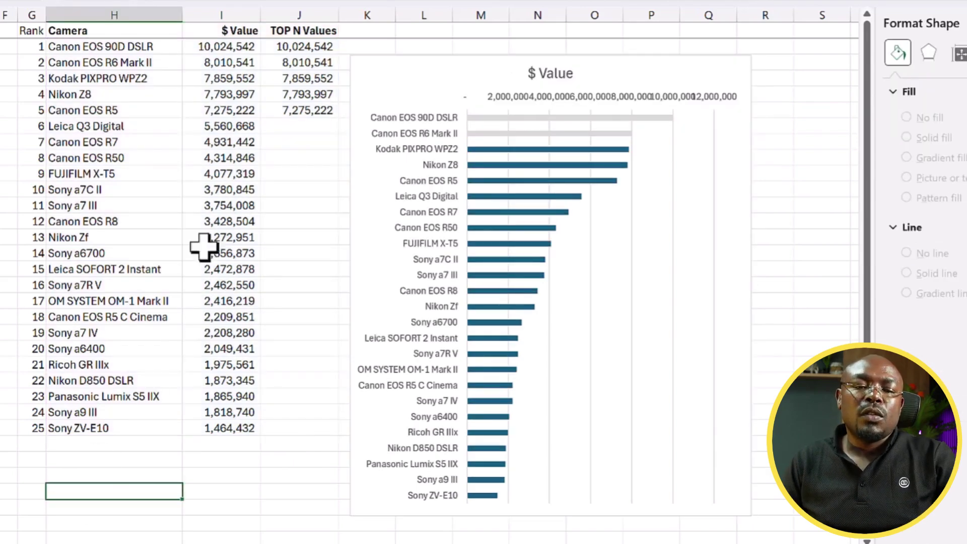
left_click_drag(294, 48, 302, 427)
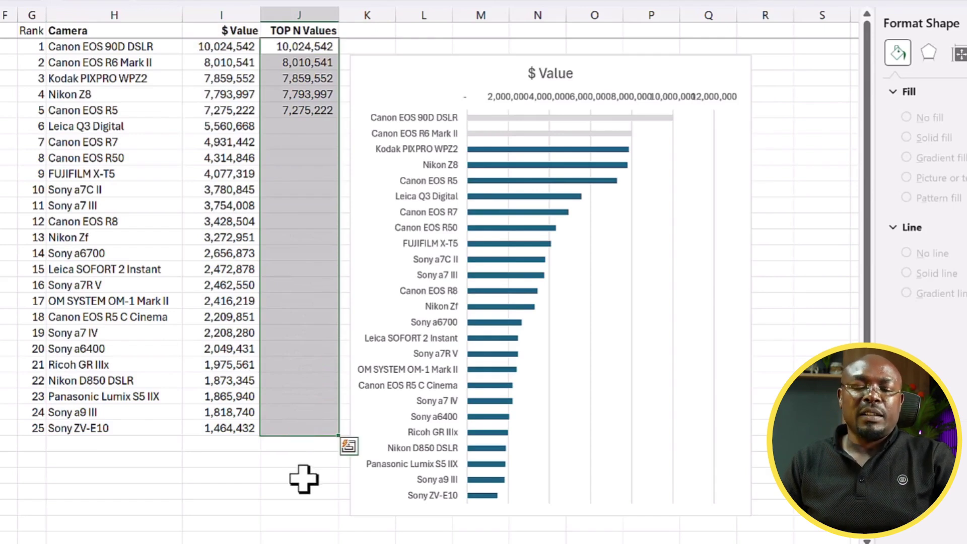
key("ctrl+c")
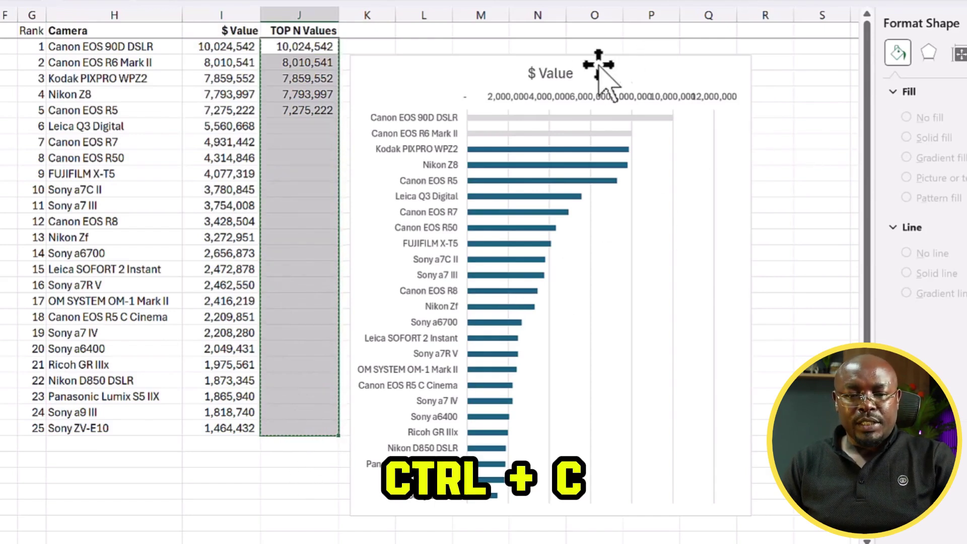
left_click(424, 66)
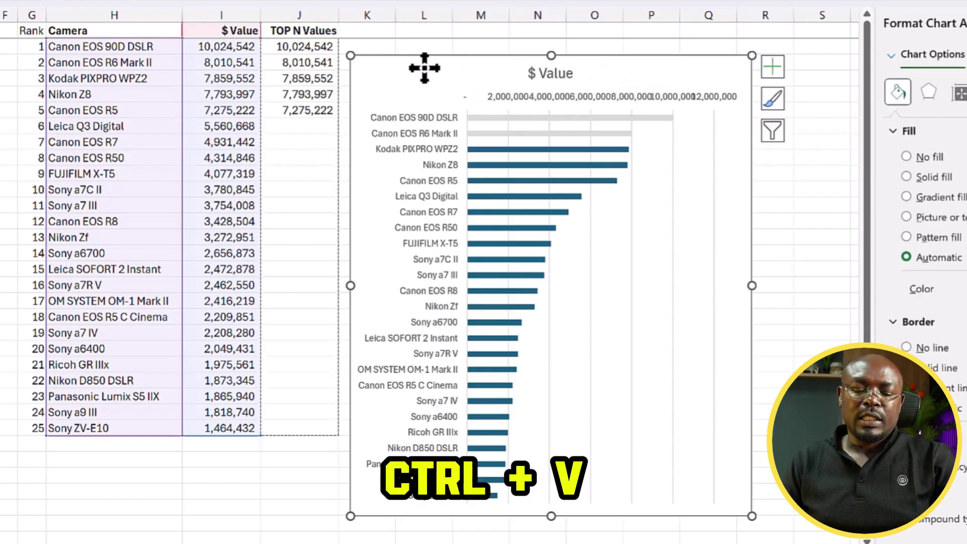
key("ctrl+v")
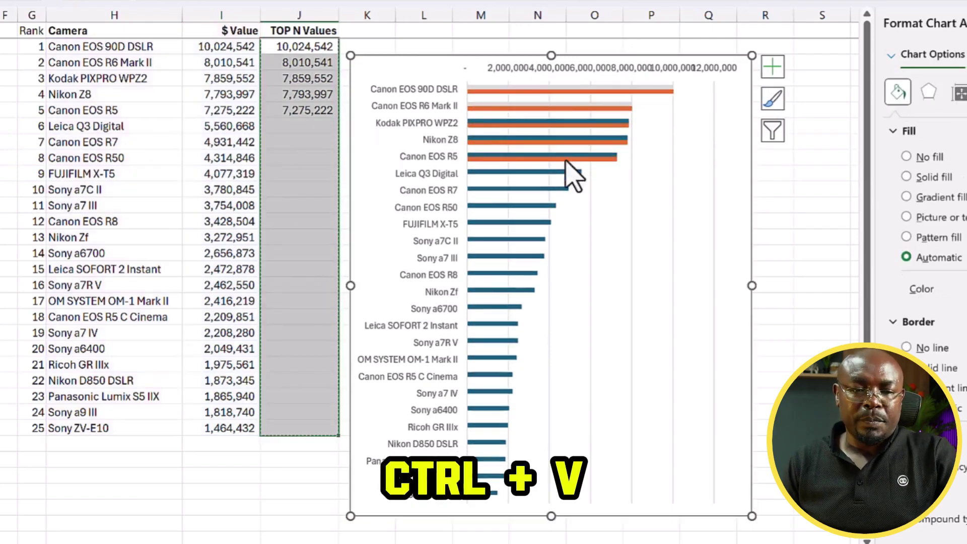
key("Escape")
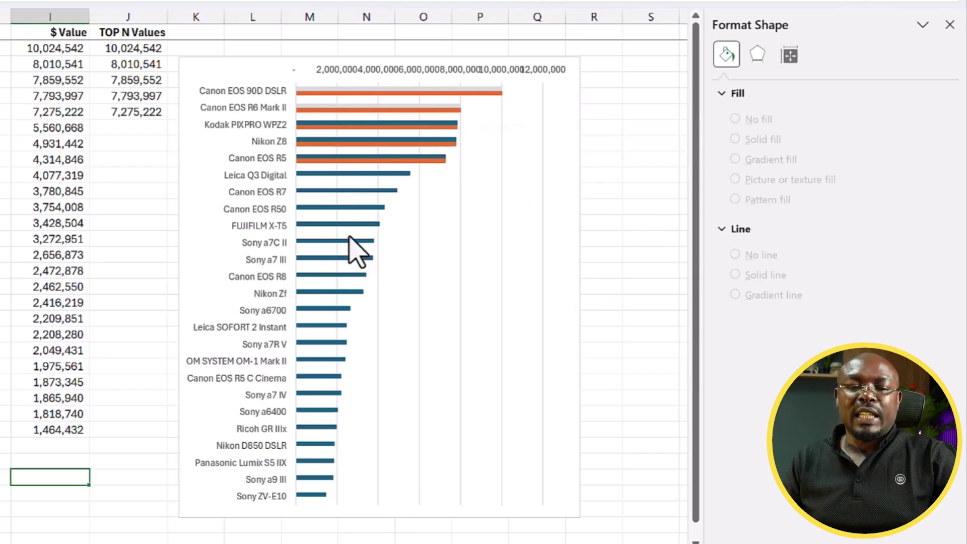
Step: Open the Format Data Series pane for the chart's $ Value bars
right_click(353, 189)
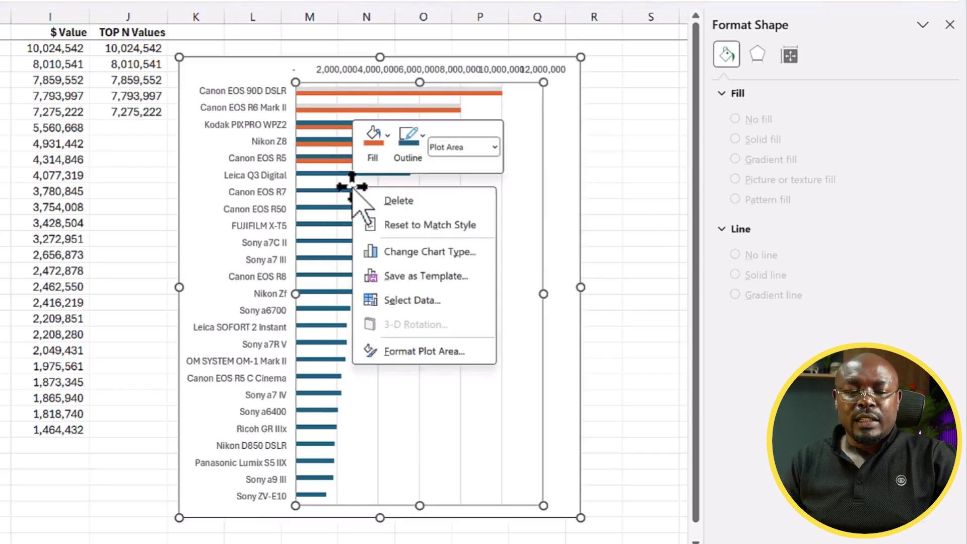
right_click(316, 210)
left_click(408, 397)
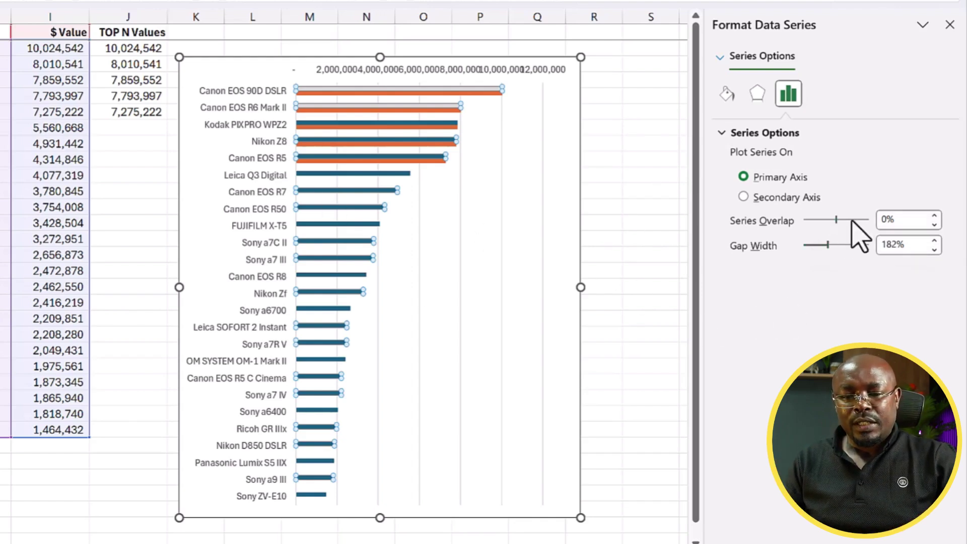
Step: Set Series Overlap to 100% and Gap Width to 80% for the bar series
left_click(883, 220)
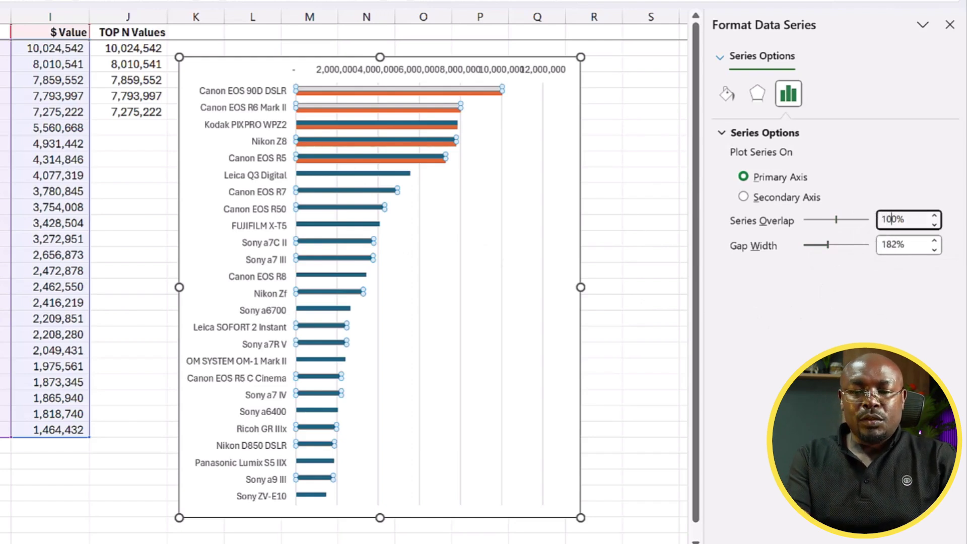
key("Tab")
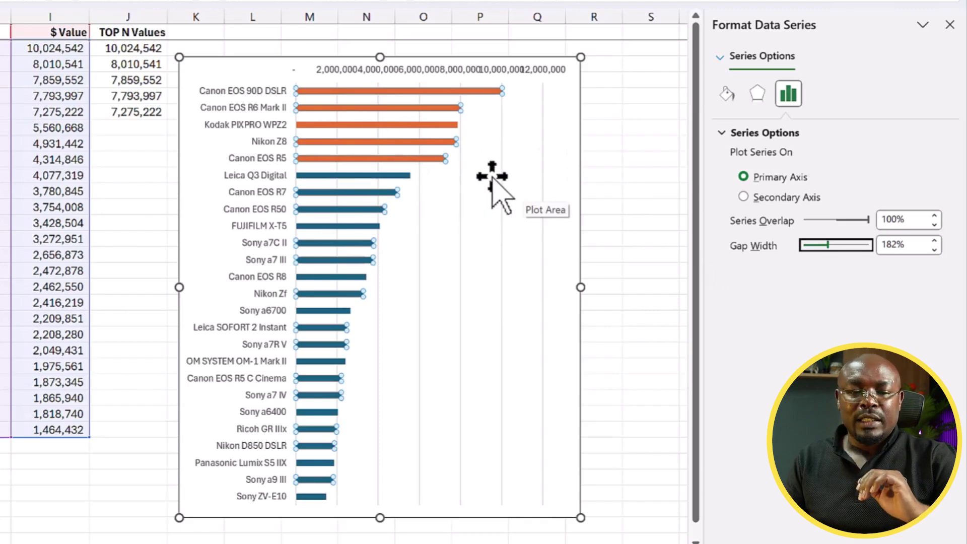
left_click(579, 126)
key("Down")
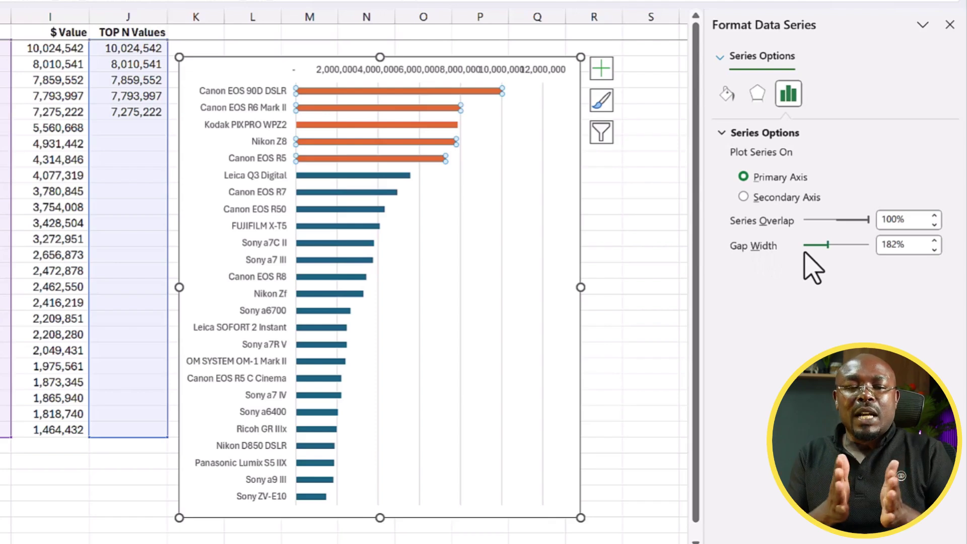
left_click(891, 247)
type("80")
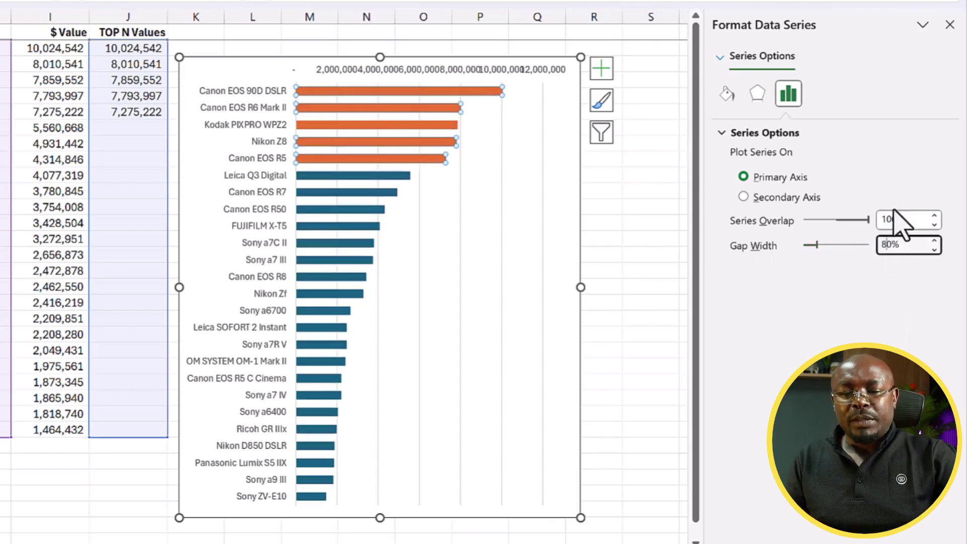
left_click(897, 220)
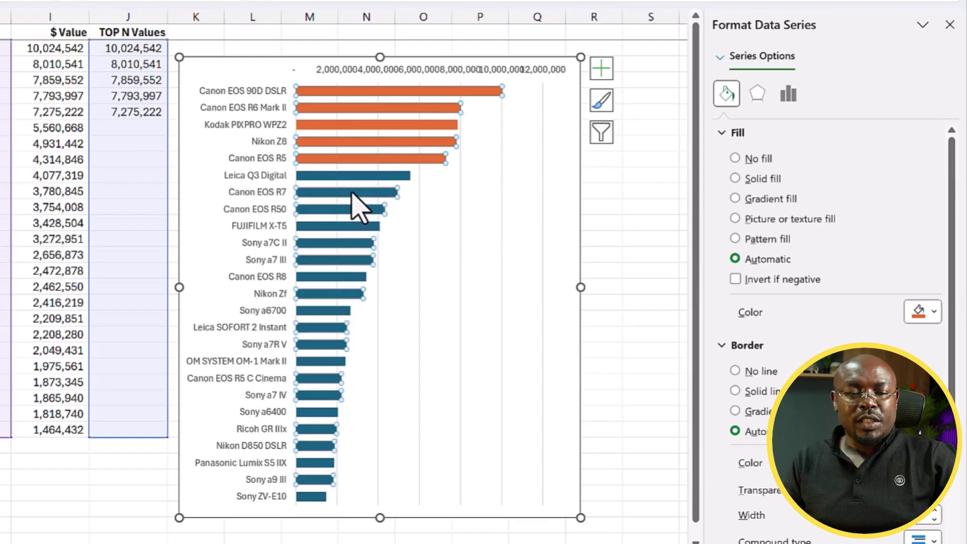
Step: Give the $ Value series a solid pale blue fill
left_click(353, 192)
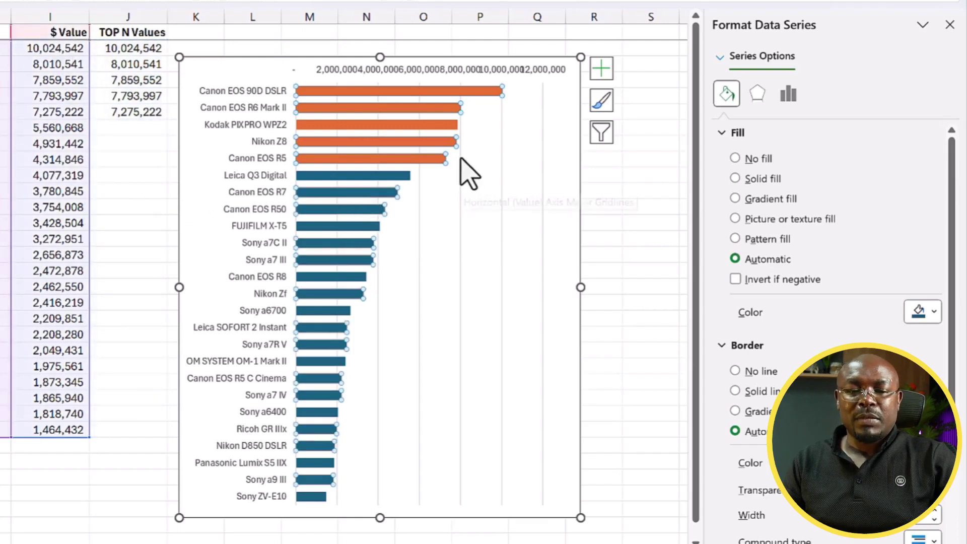
mouse_move(370, 103)
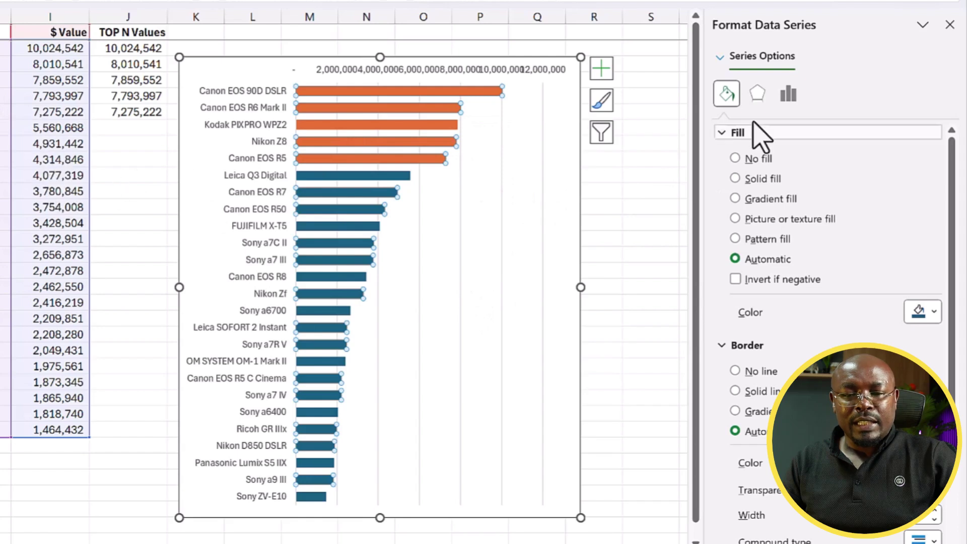
left_click(720, 57)
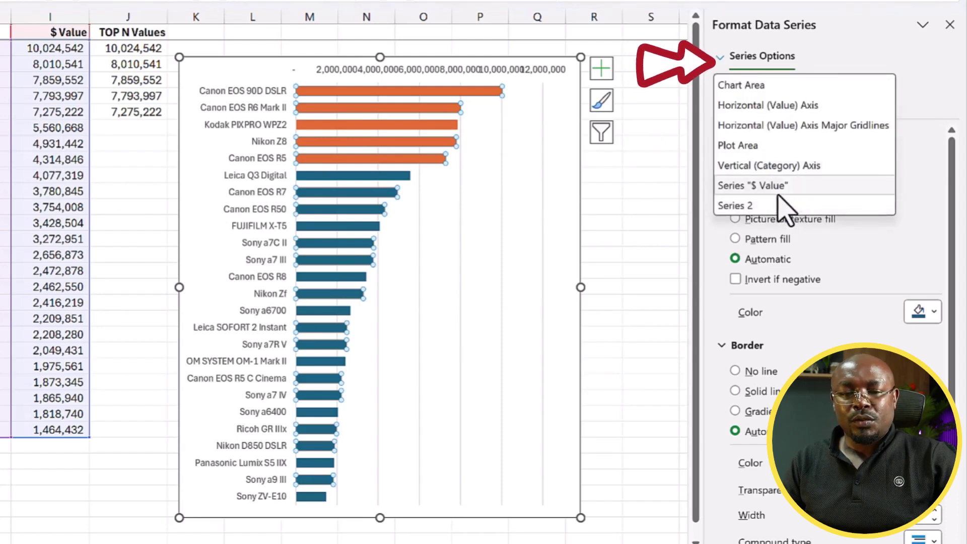
left_click(756, 206)
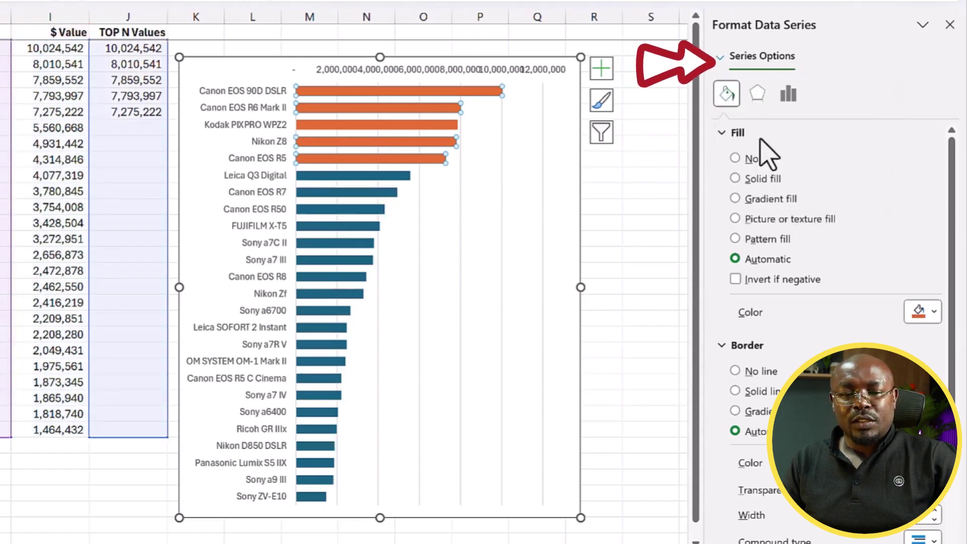
left_click(723, 61)
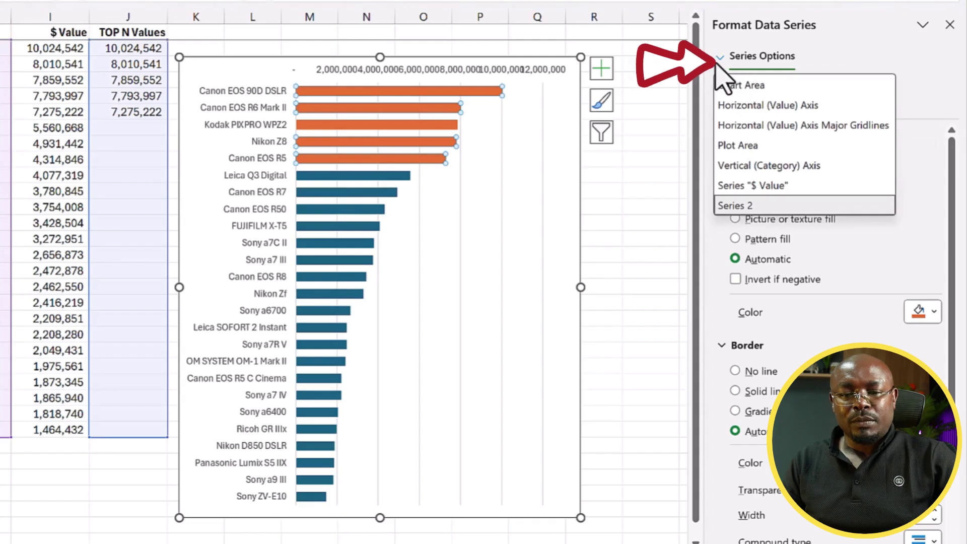
left_click(783, 187)
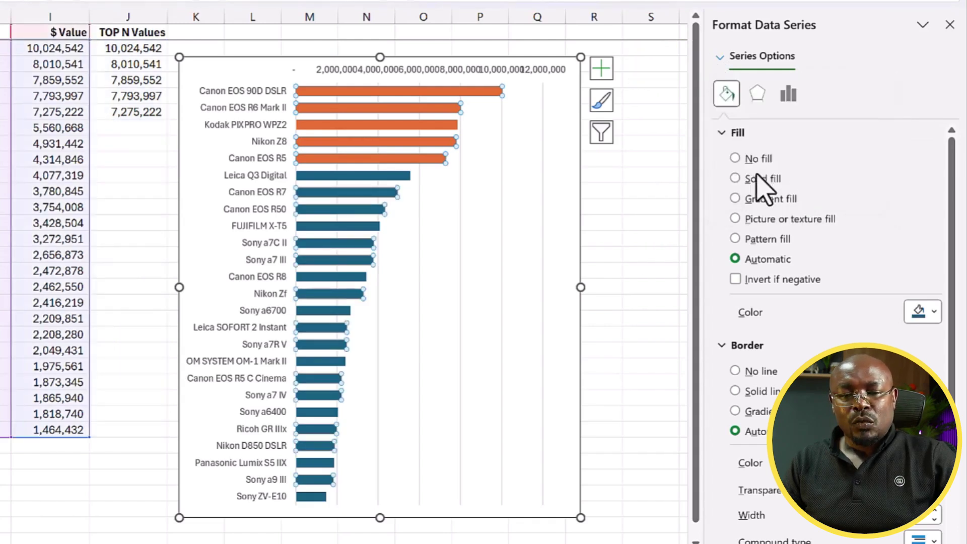
left_click(769, 180)
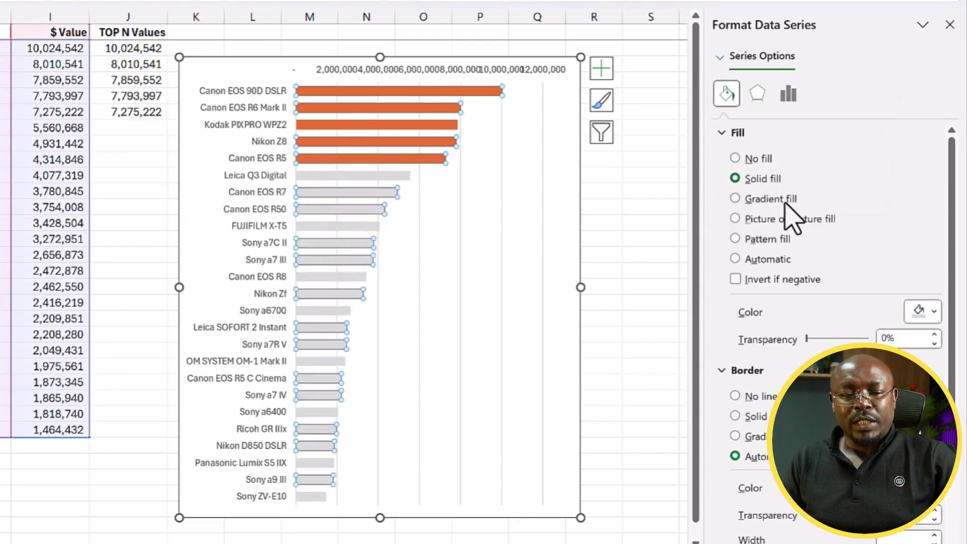
left_click(924, 312)
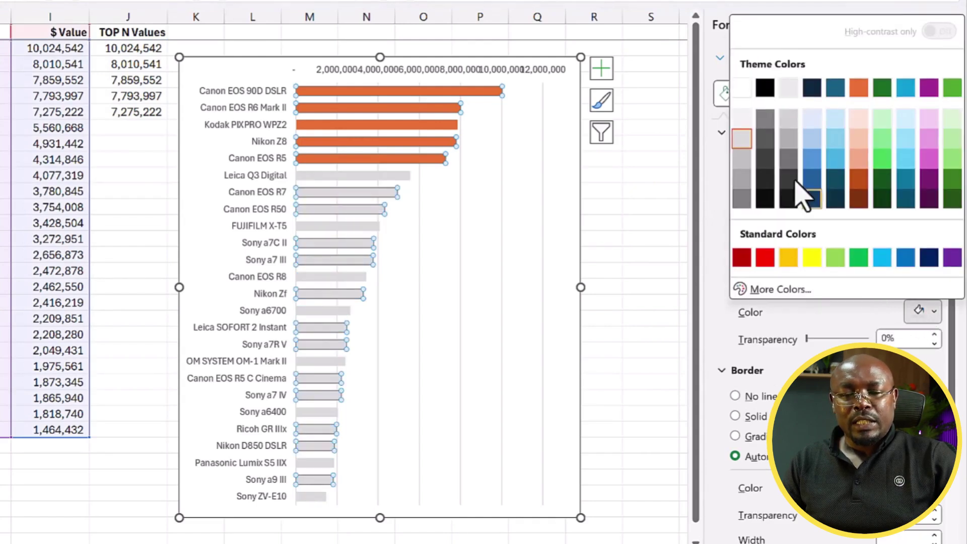
left_click(818, 125)
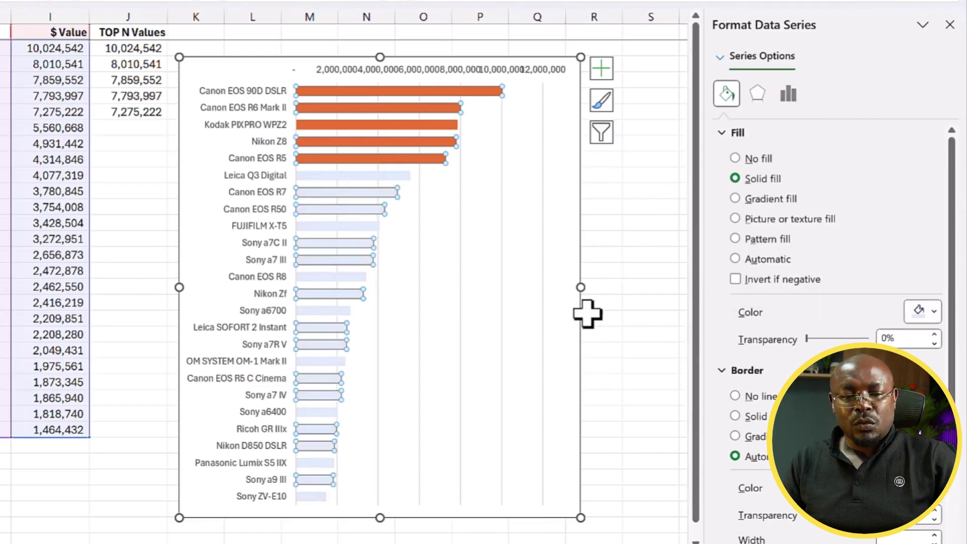
left_click(580, 343)
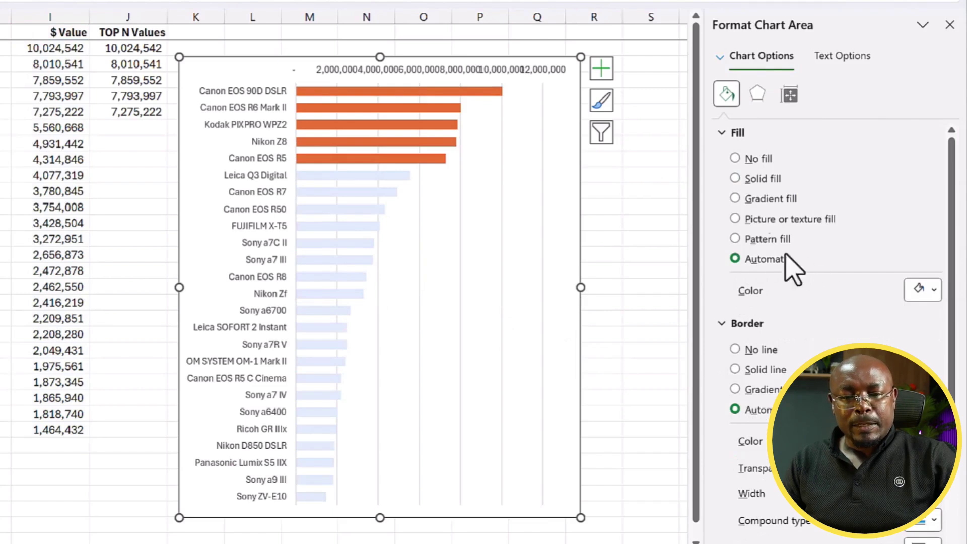
Step: Give Series 2, the top-five bars, a solid medium blue fill (Dark Blue Text 2 Lighter 50%)
left_click(720, 57)
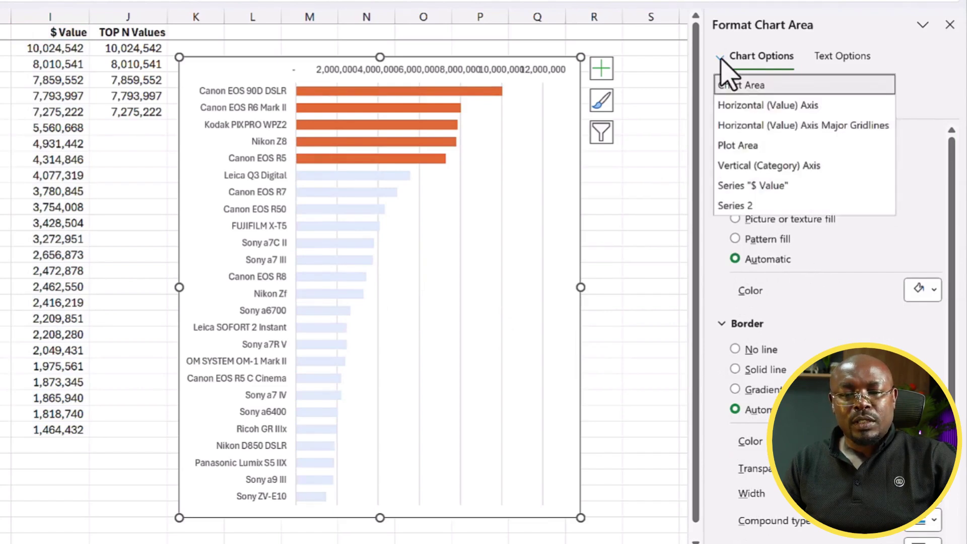
left_click(778, 205)
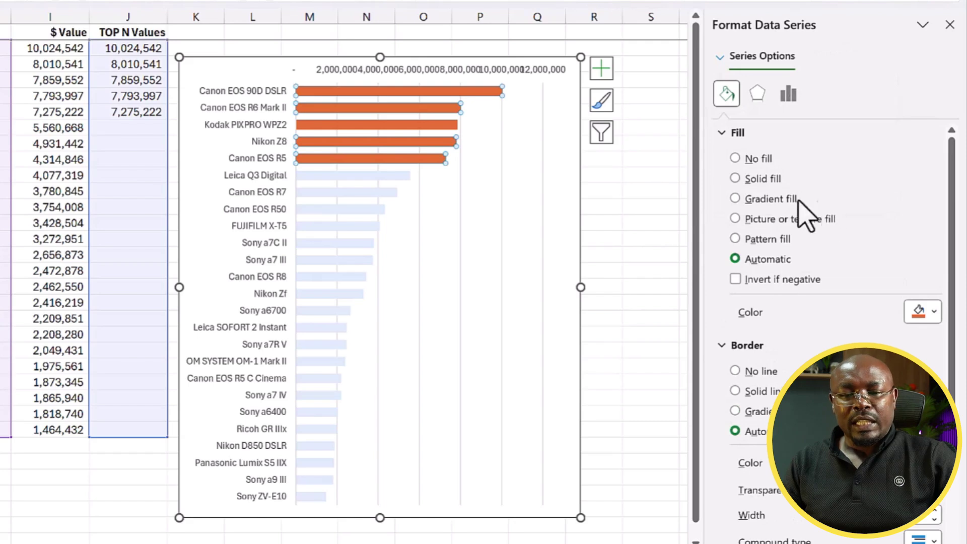
left_click(760, 180)
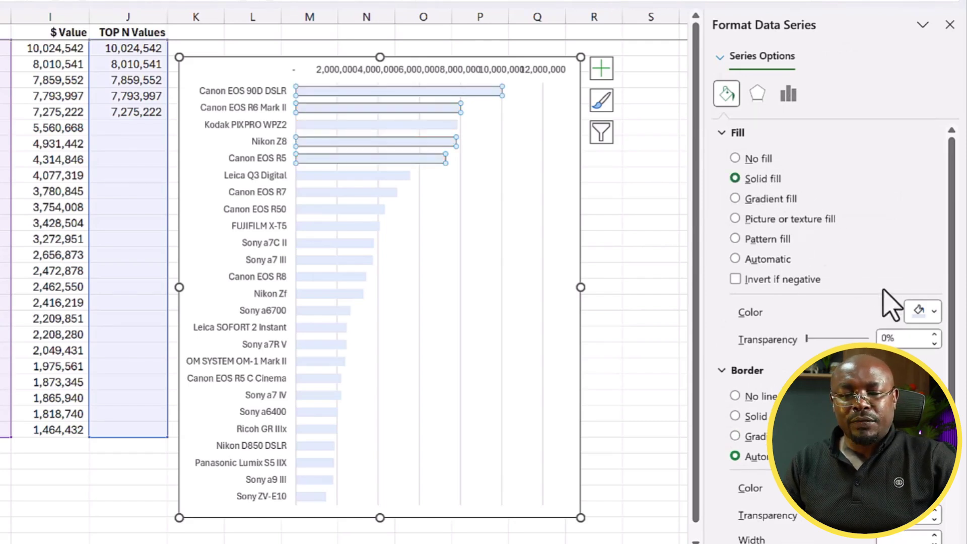
left_click(923, 312)
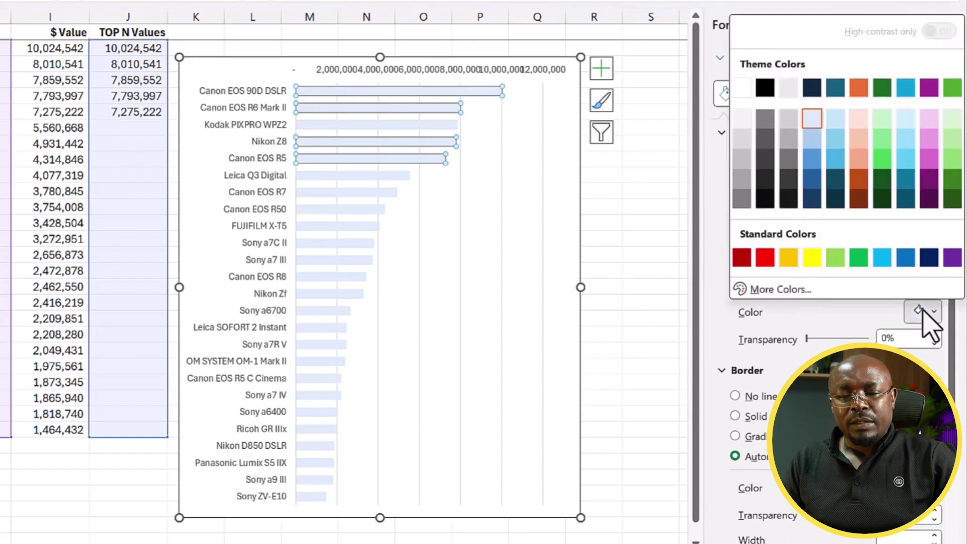
left_click(815, 166)
left_click(579, 198)
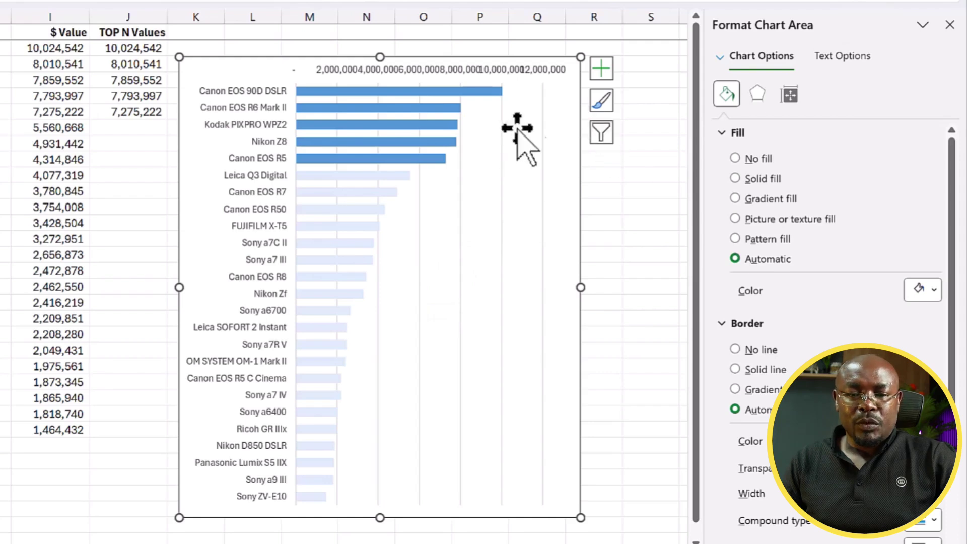
Step: Uncheck Gridlines and the Primary Horizontal axis in the chart's element list
left_click(599, 75)
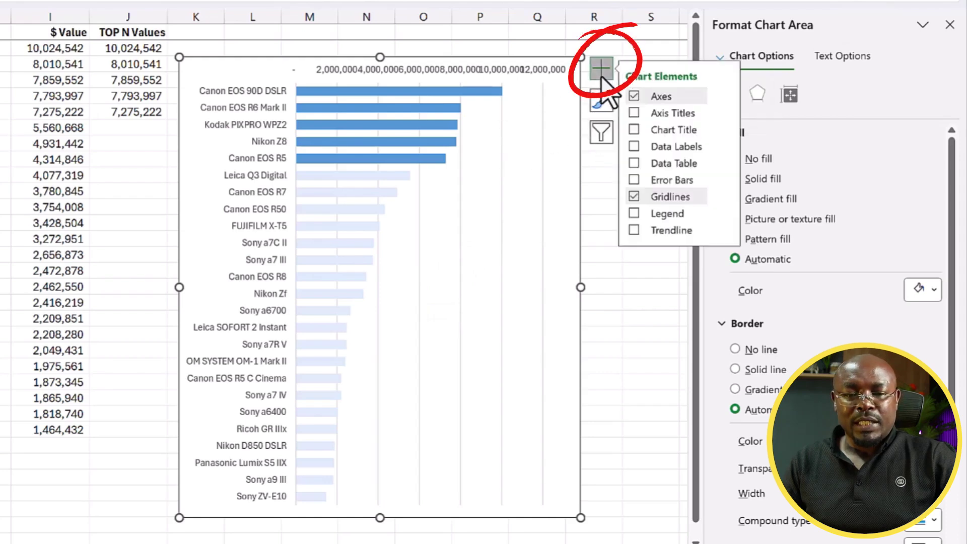
left_click(633, 197)
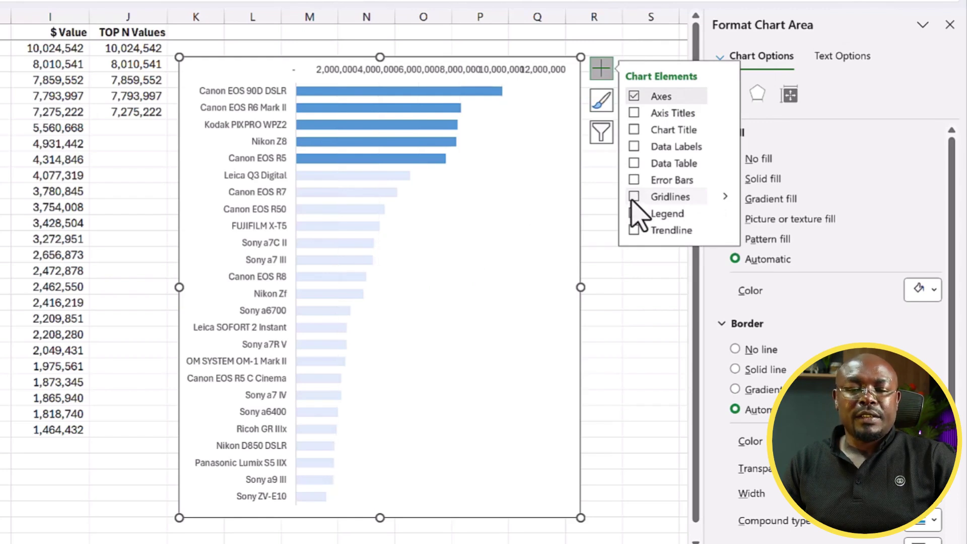
left_click(632, 196)
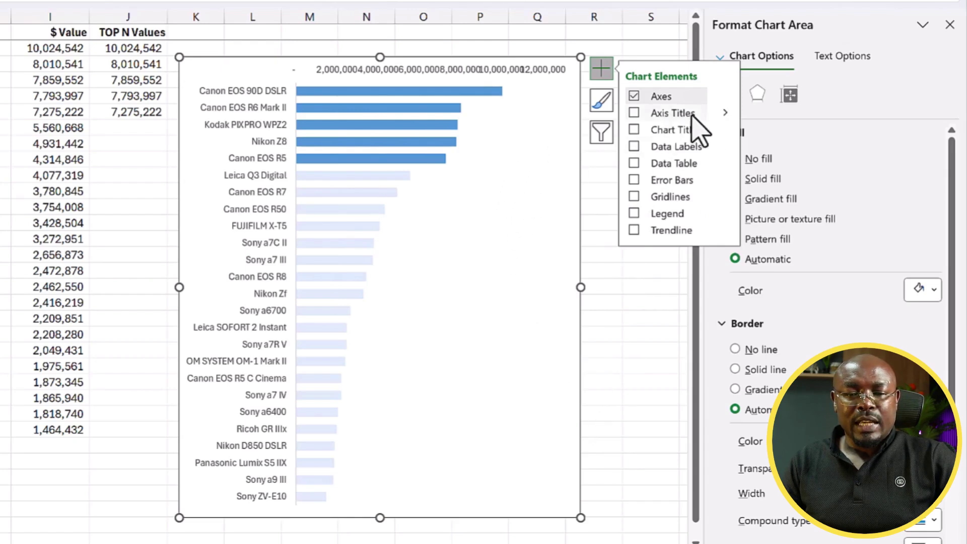
left_click(725, 95)
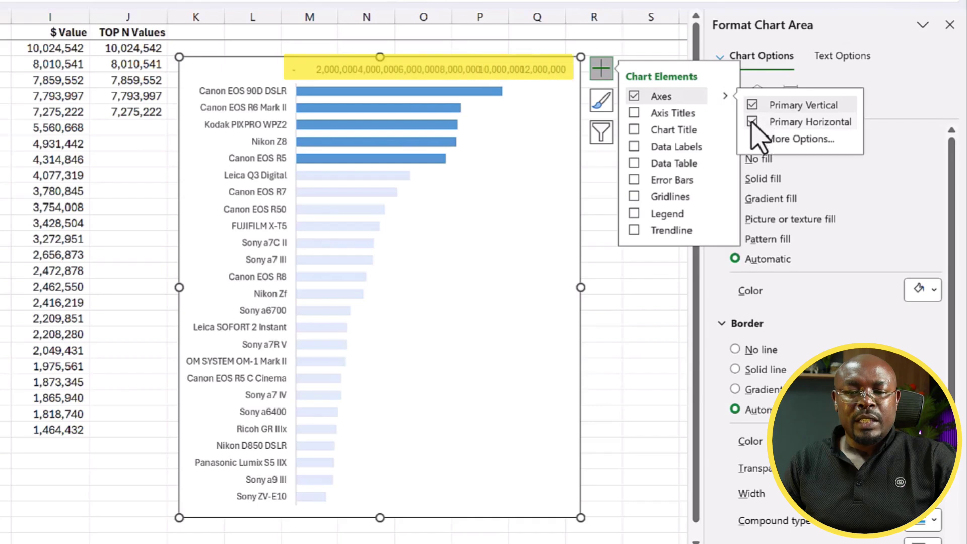
left_click(752, 123)
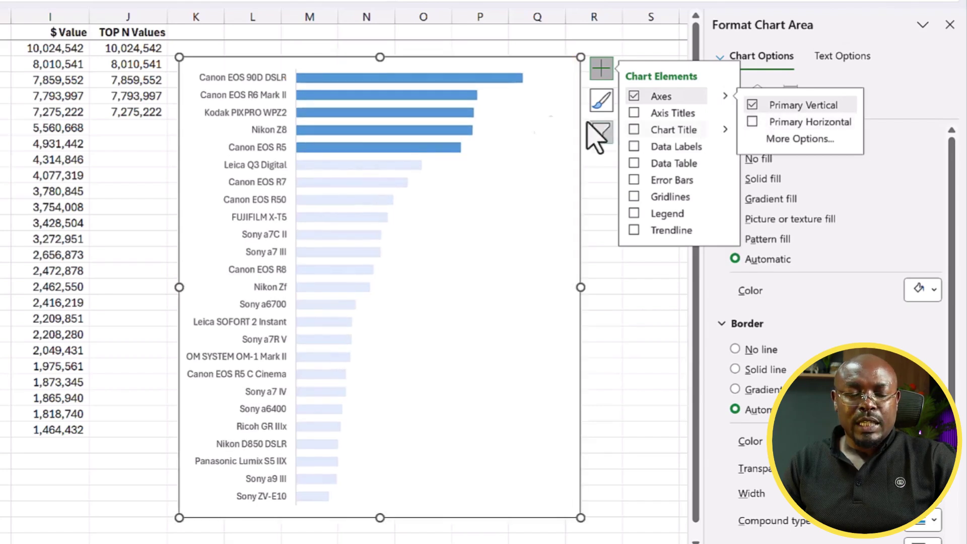
left_click(537, 294)
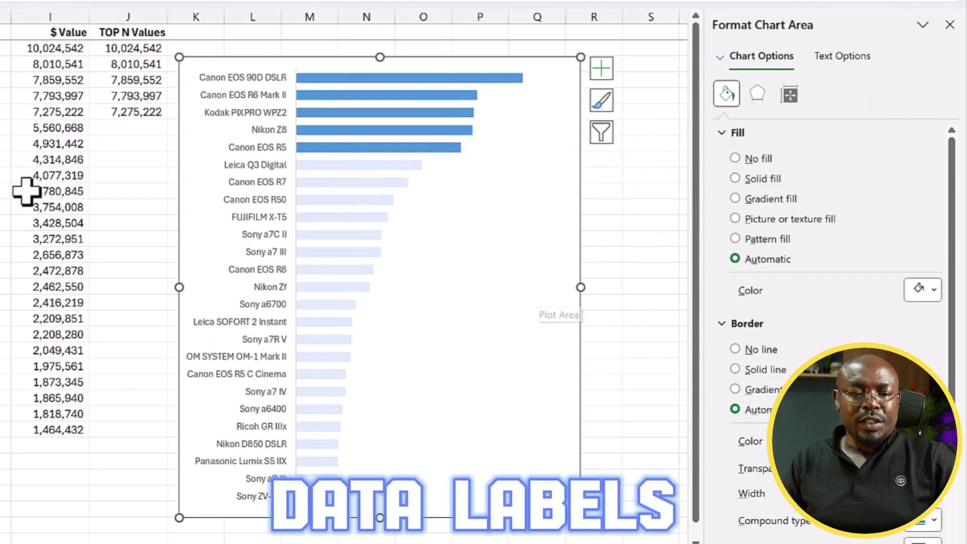
Step: Add data labels to the $ Value bars, showing values from 10,024,542 down to 1,464,432
left_click(323, 199)
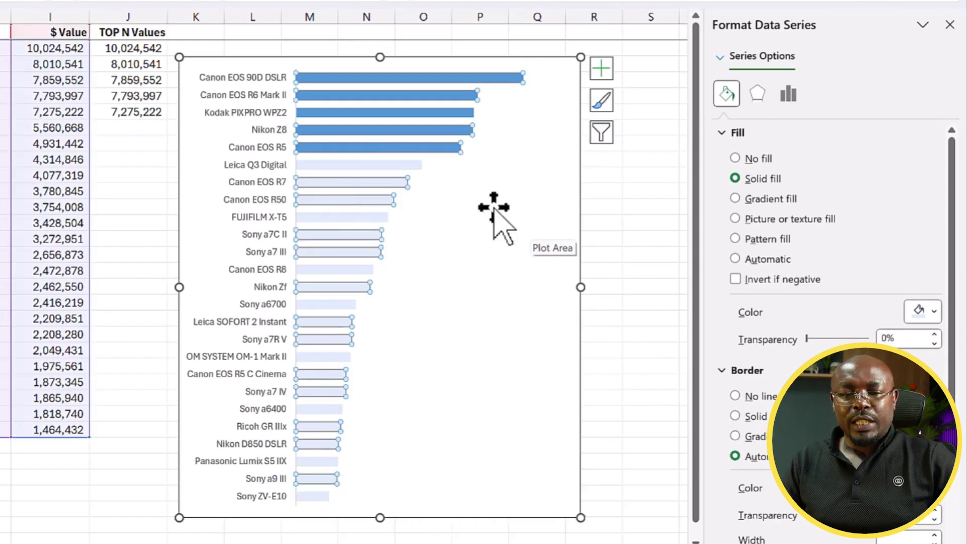
left_click(720, 58)
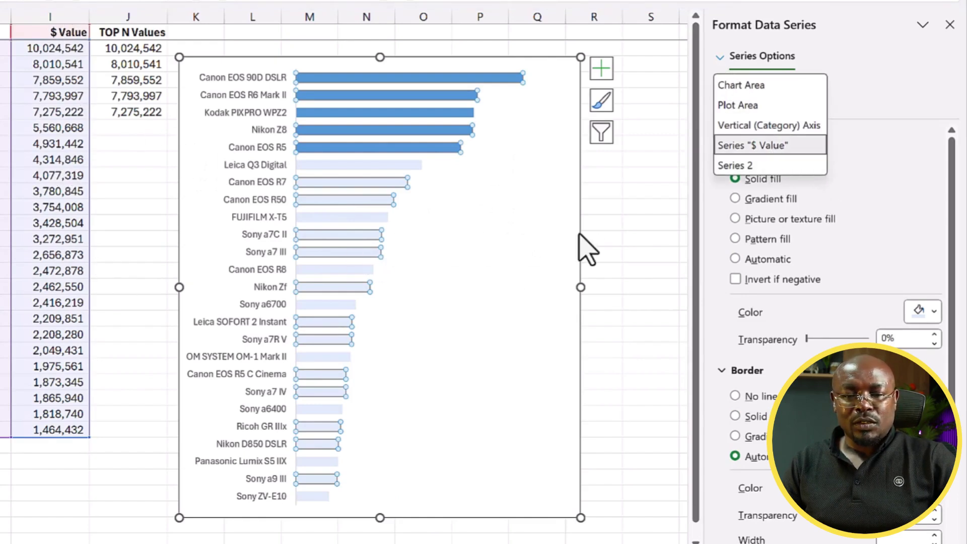
left_click(600, 74)
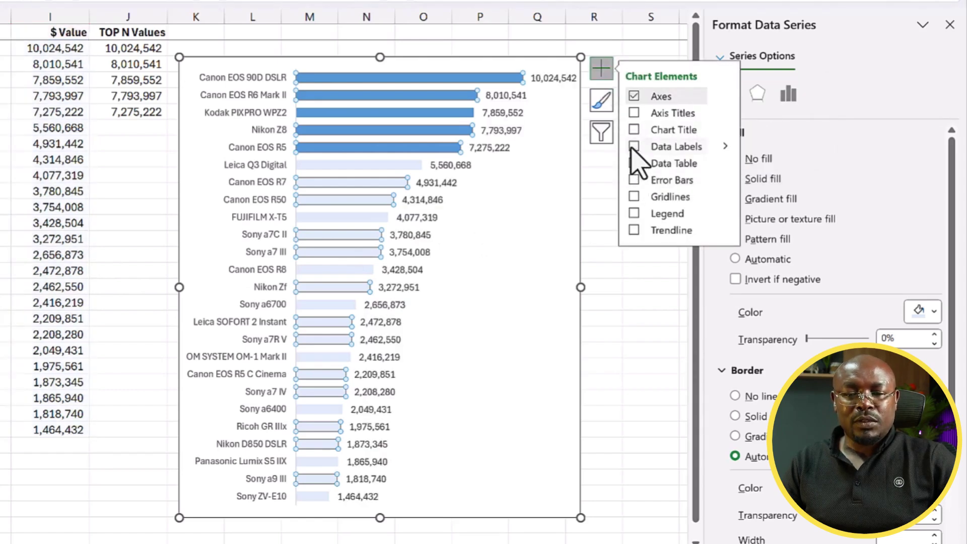
right_click(322, 236)
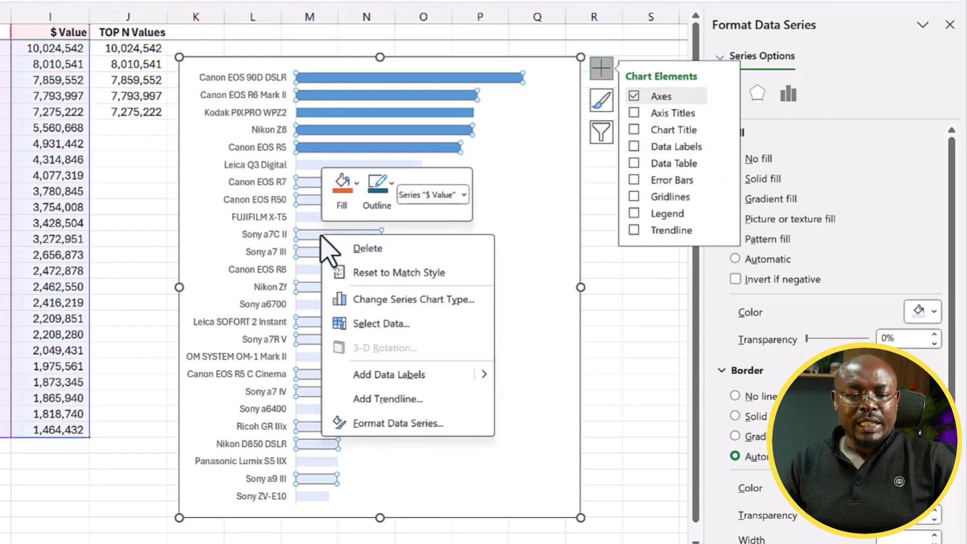
left_click(381, 375)
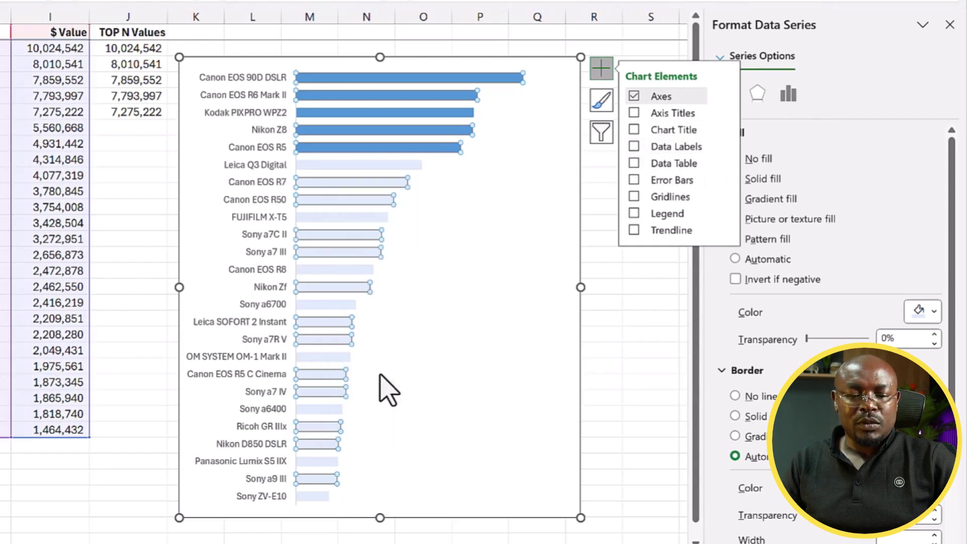
left_click(623, 312)
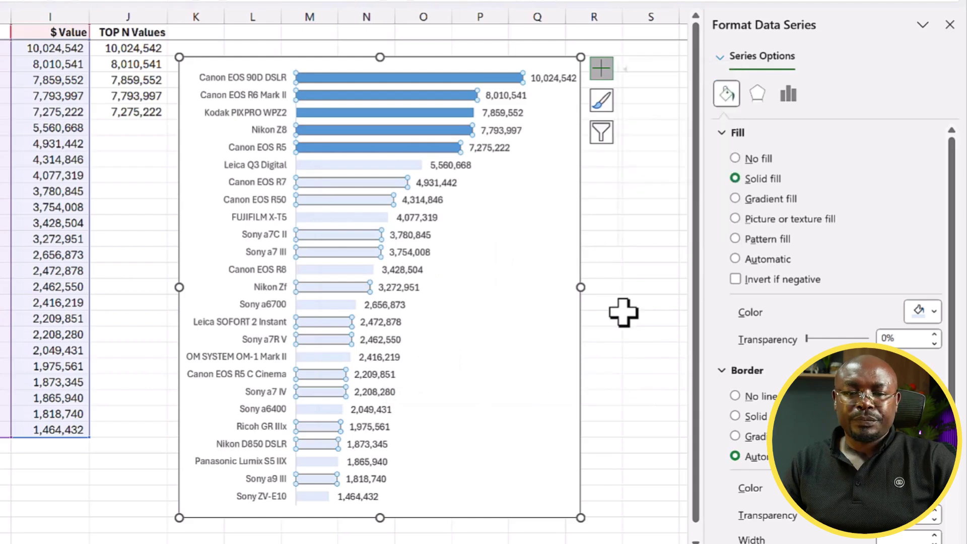
left_click(622, 312)
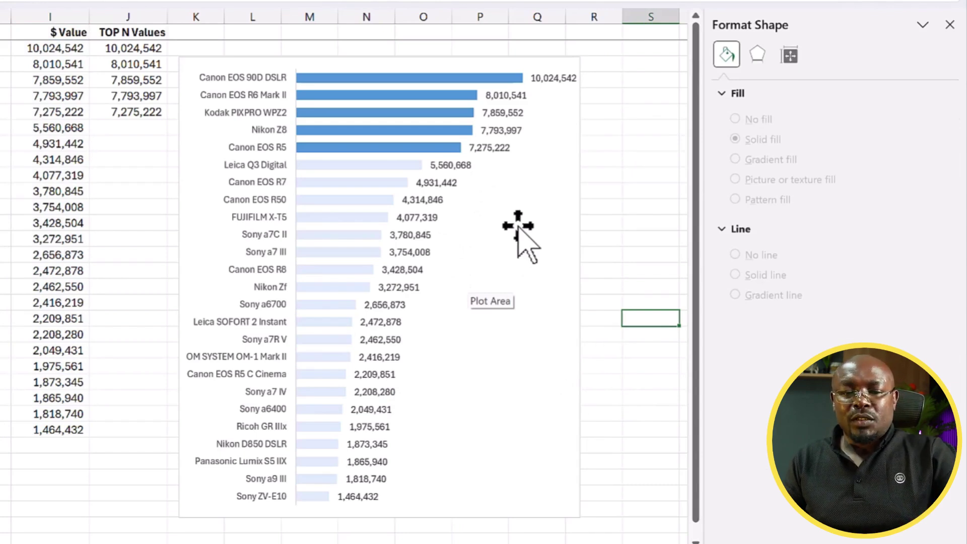
Step: Apply the custom label number format #,###.0#,,"M" so labels read 10.02M to 1.46M
right_click(496, 149)
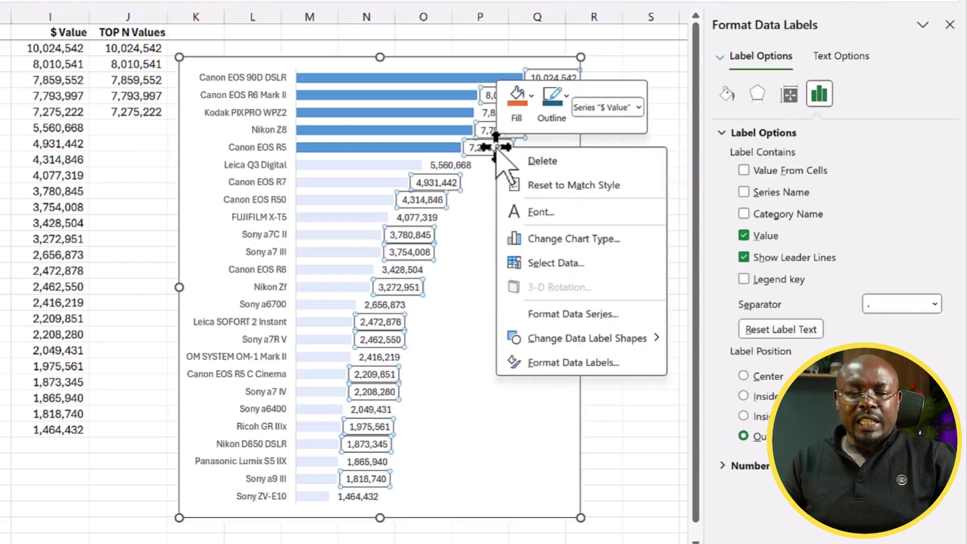
left_click(550, 364)
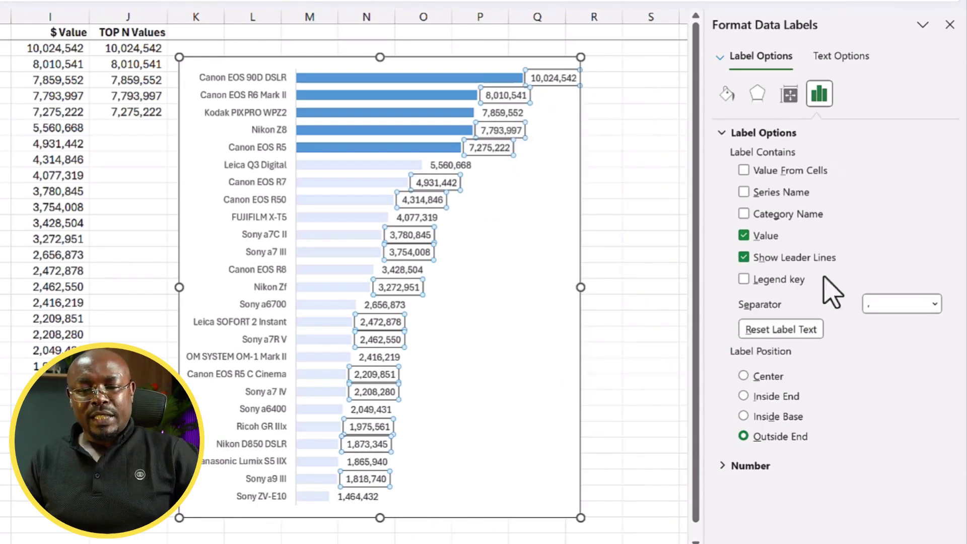
left_click(740, 136)
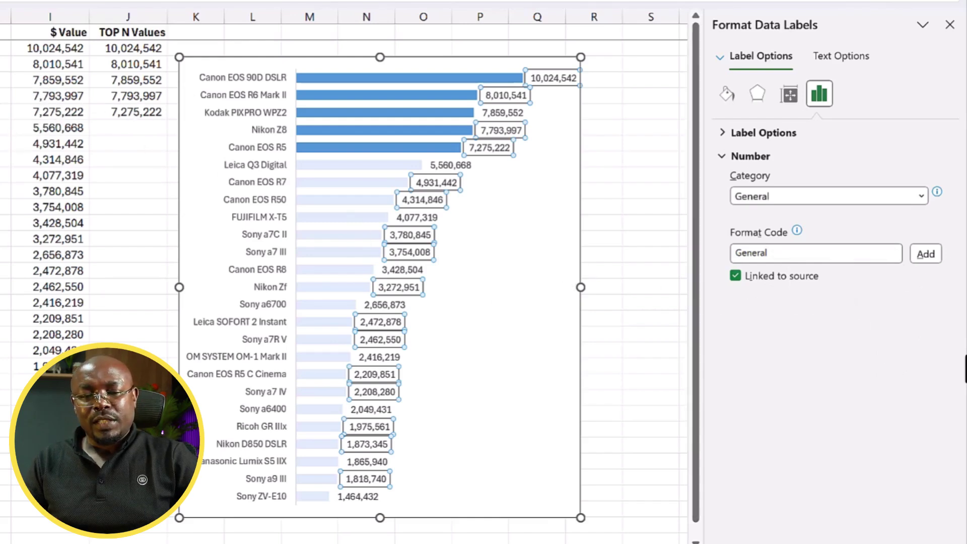
left_click(922, 196)
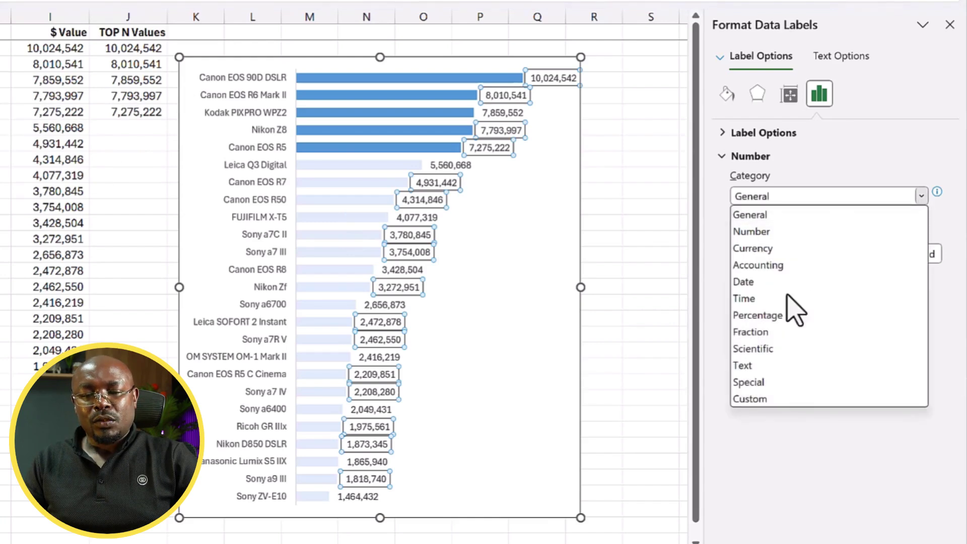
left_click(763, 399)
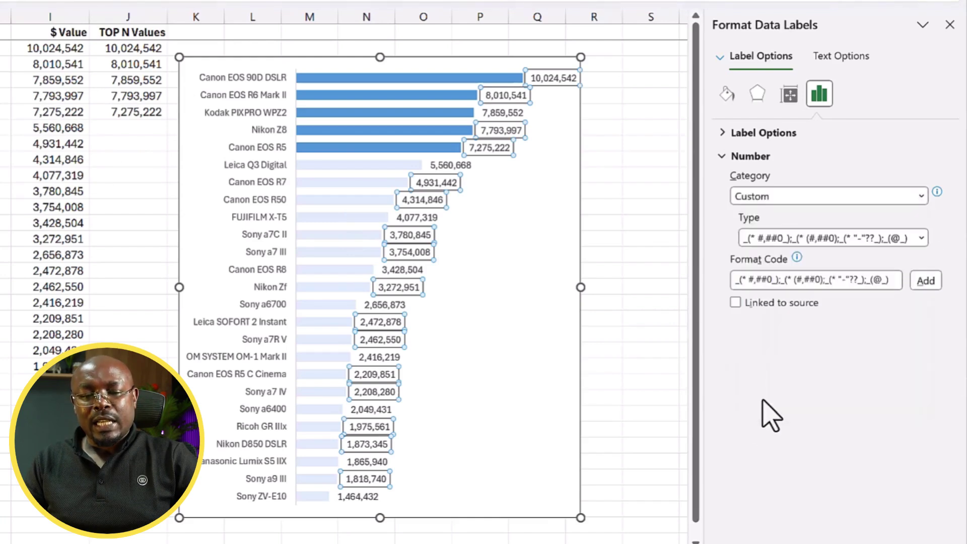
left_click(747, 280)
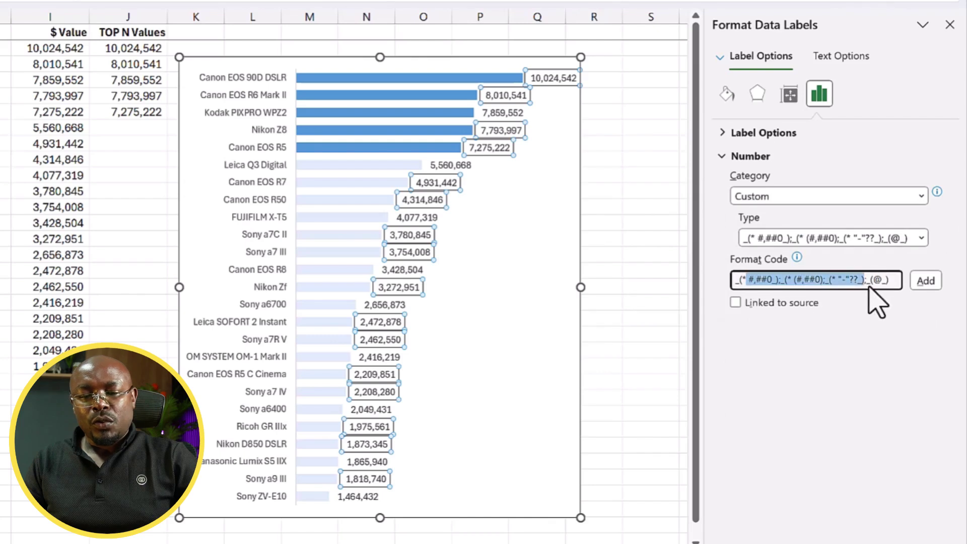
left_click(890, 281)
left_click_drag(891, 281, 712, 277)
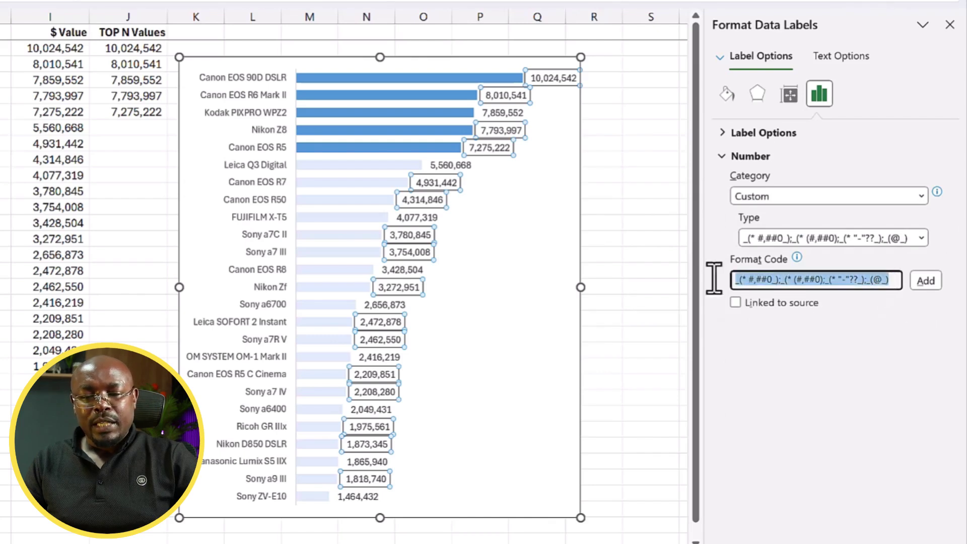
key("BackSpace")
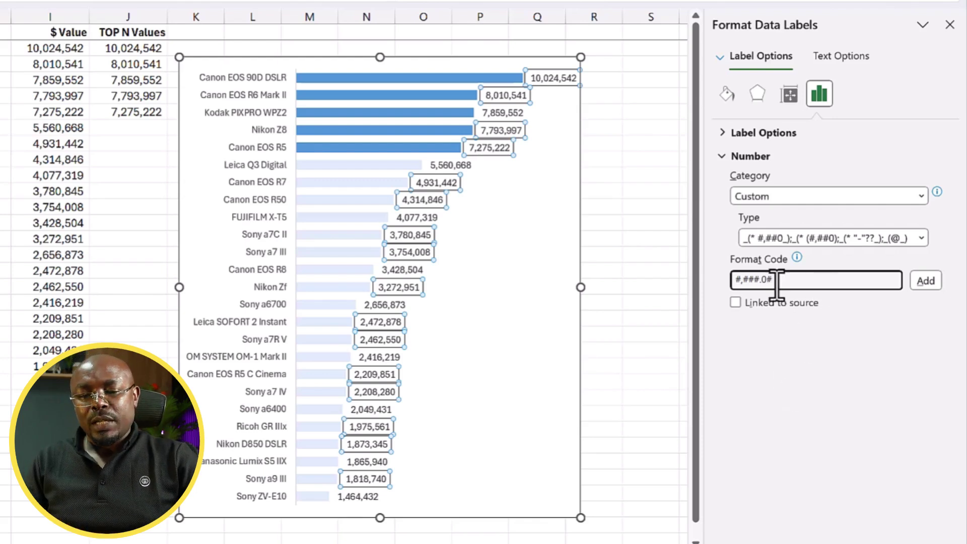
left_click_drag(762, 280, 778, 287)
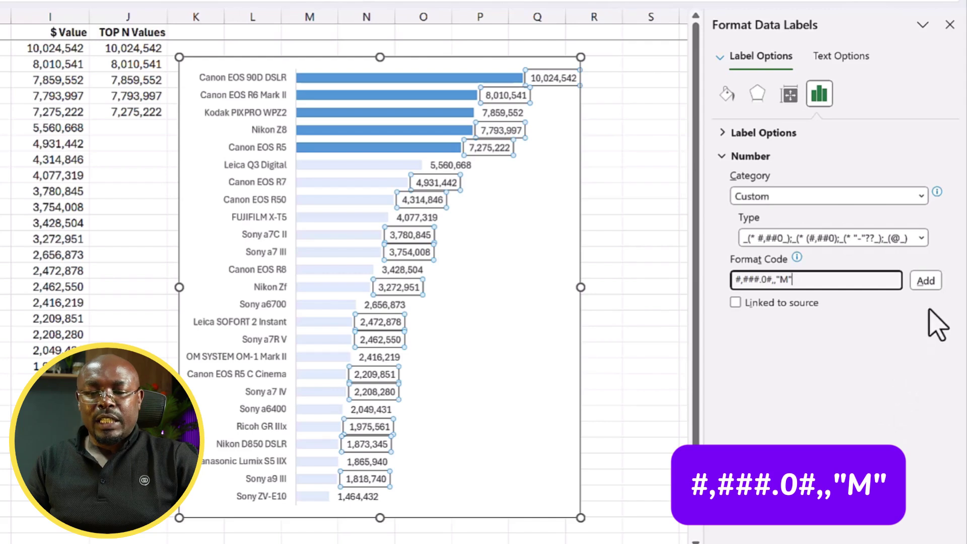
left_click(926, 281)
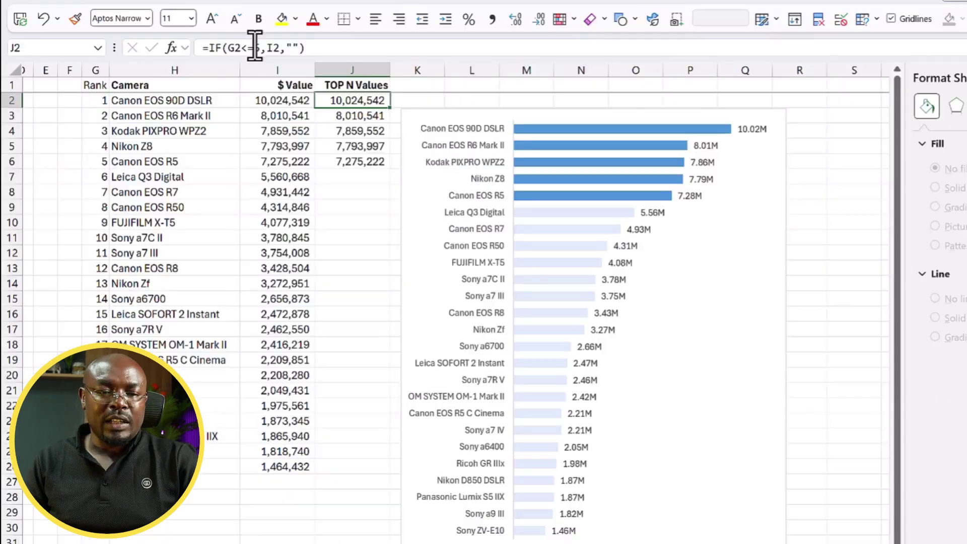
Step: Change J2's threshold to 3 and fill the formula down to J26
double_click(256, 47)
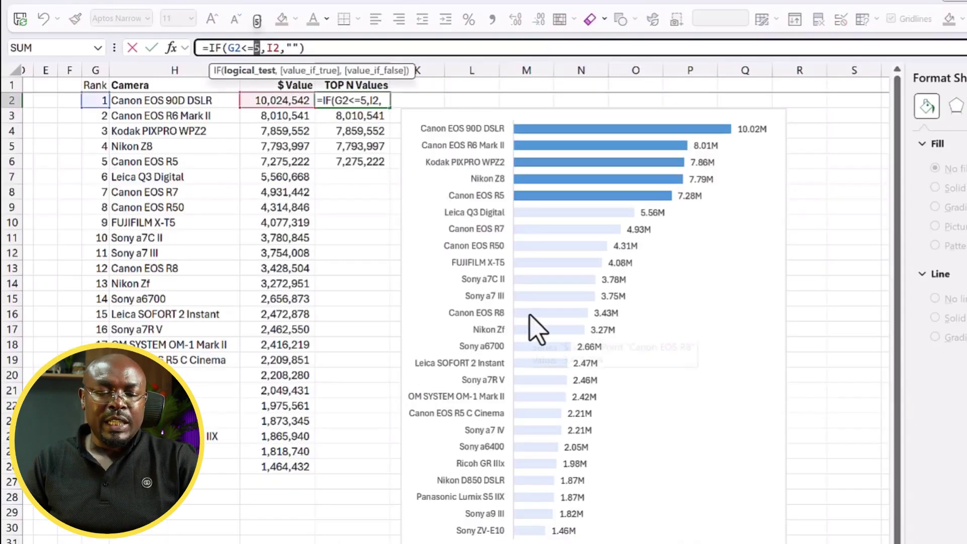
type("3")
key("ctrl+Return")
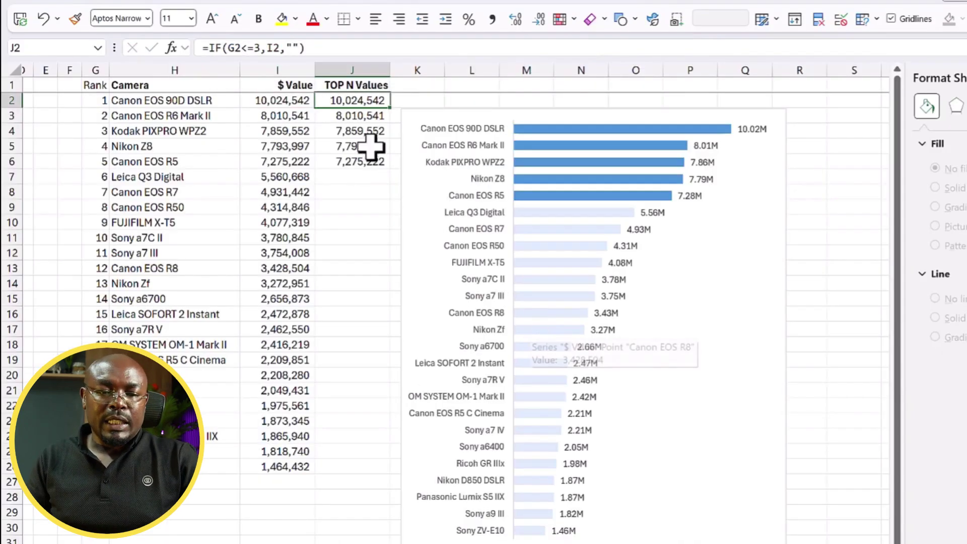
double_click(389, 106)
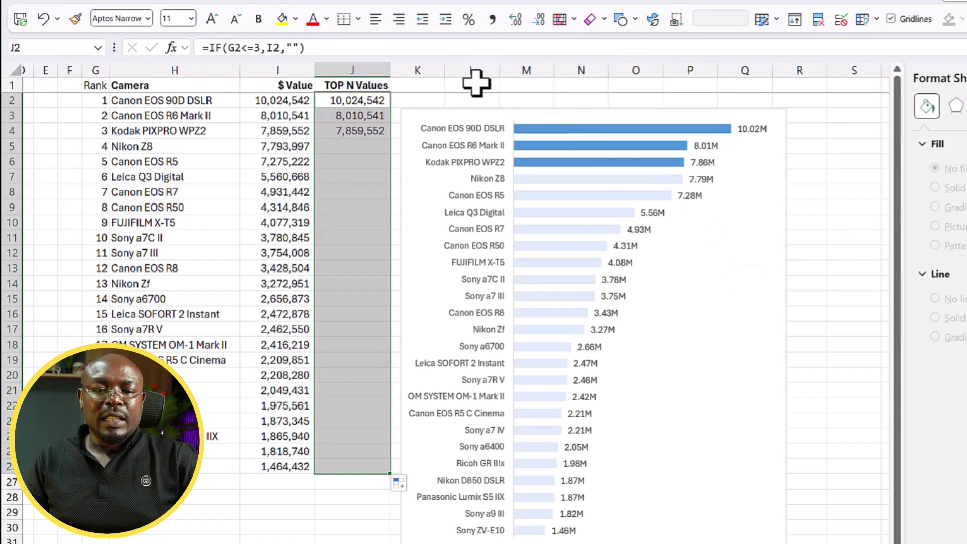
Step: Enter 7 in yellow-filled M1 and the label 'Show Top>>' in L1, widening column L
left_click(525, 85)
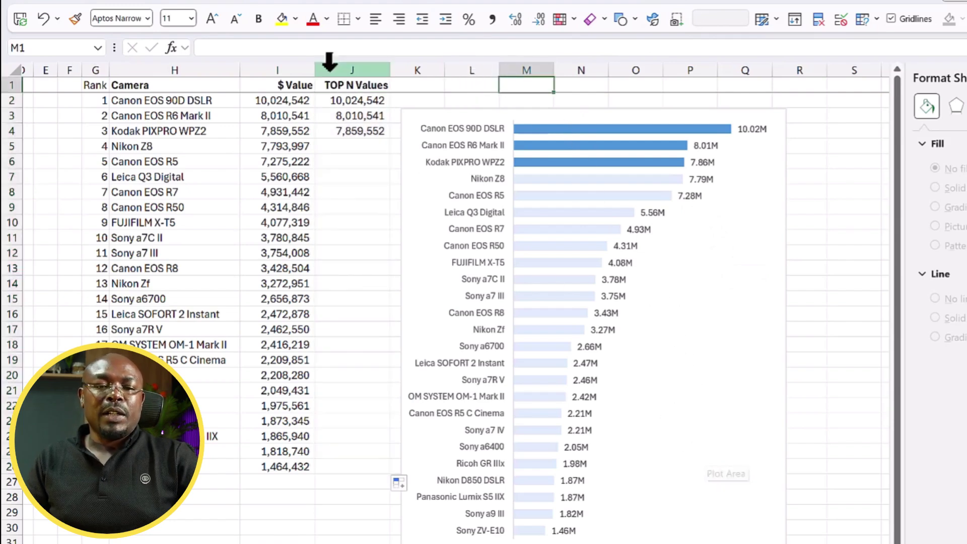
left_click(282, 19)
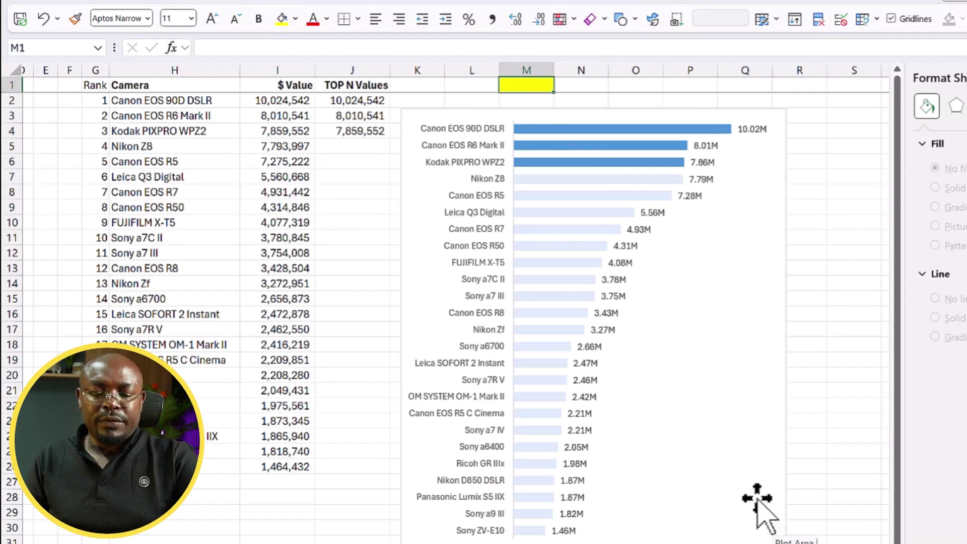
type("7")
double_click(468, 84)
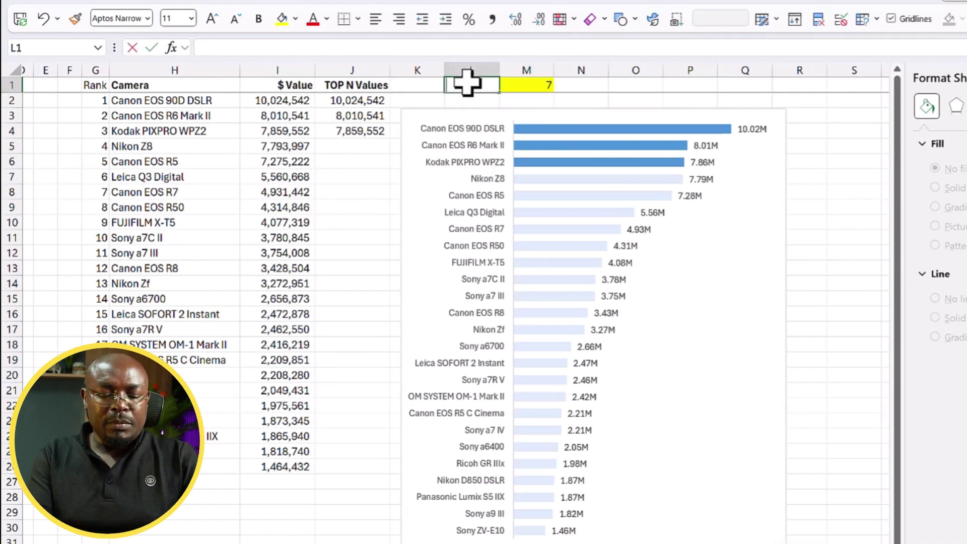
type("Show Top")
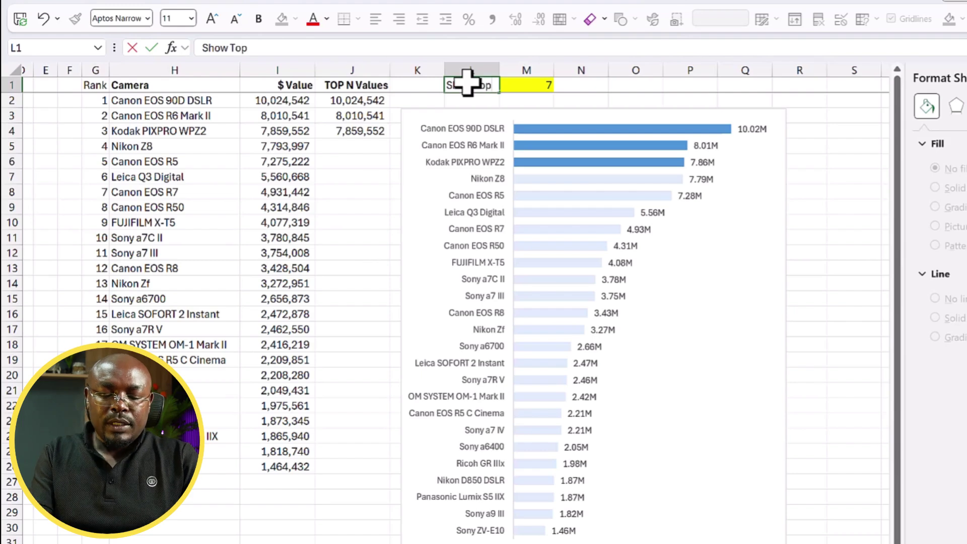
type(">>")
key("Return")
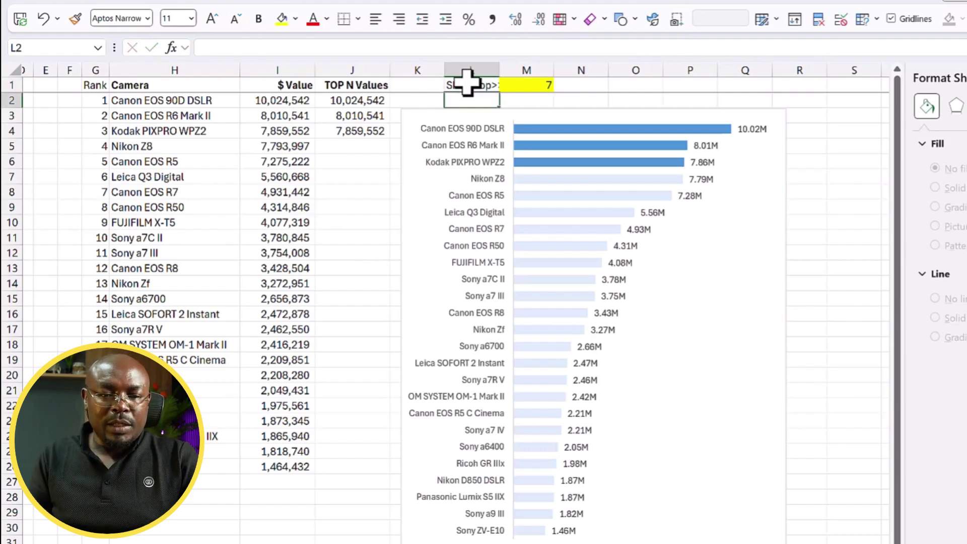
double_click(499, 69)
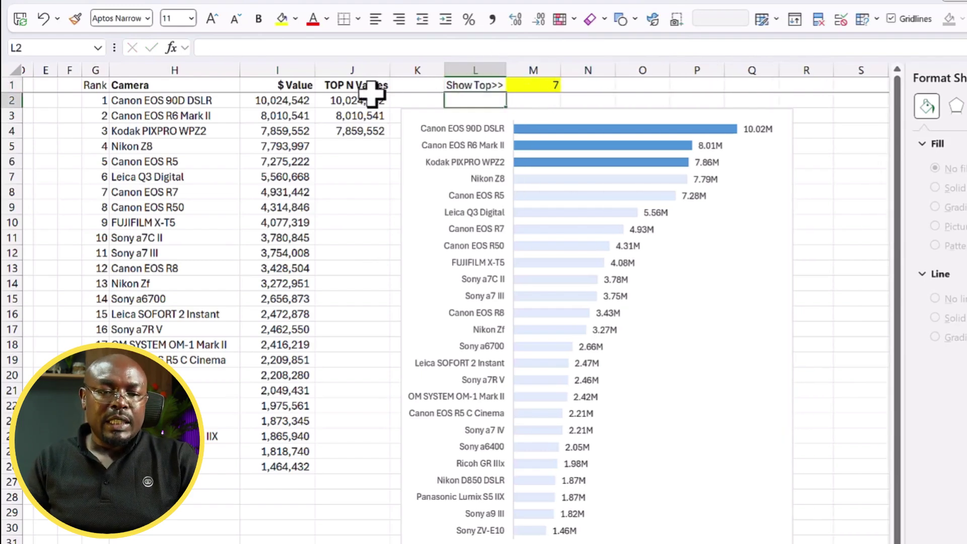
Step: Change J2 to =IF(G2<=$M$1,I2,"") and fill it down to J26
left_click(347, 100)
left_click(251, 48)
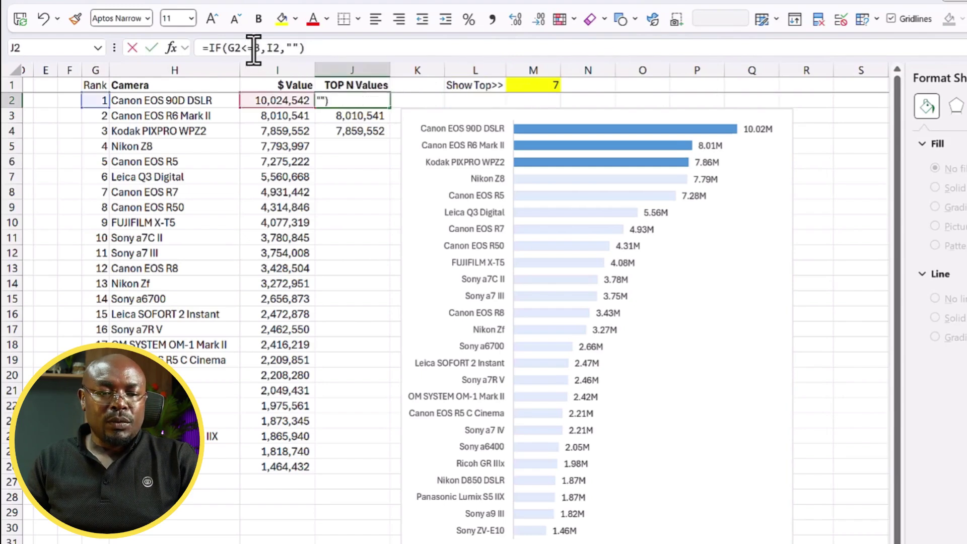
key("Delete")
type("=")
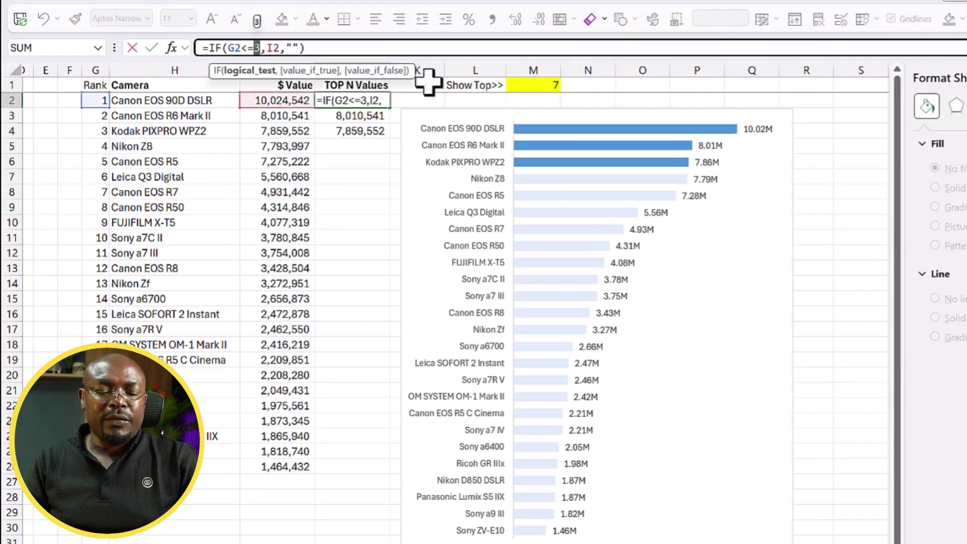
left_click(546, 85)
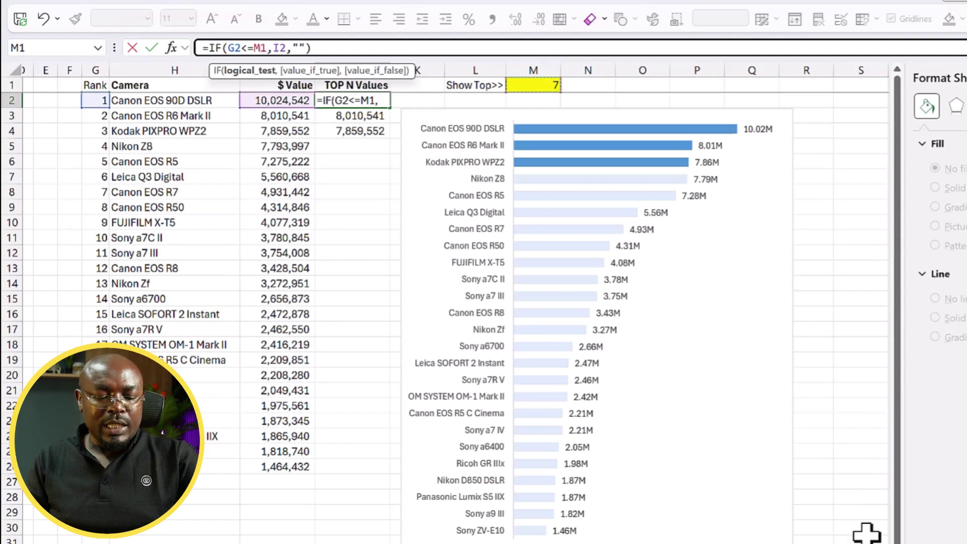
key("F4")
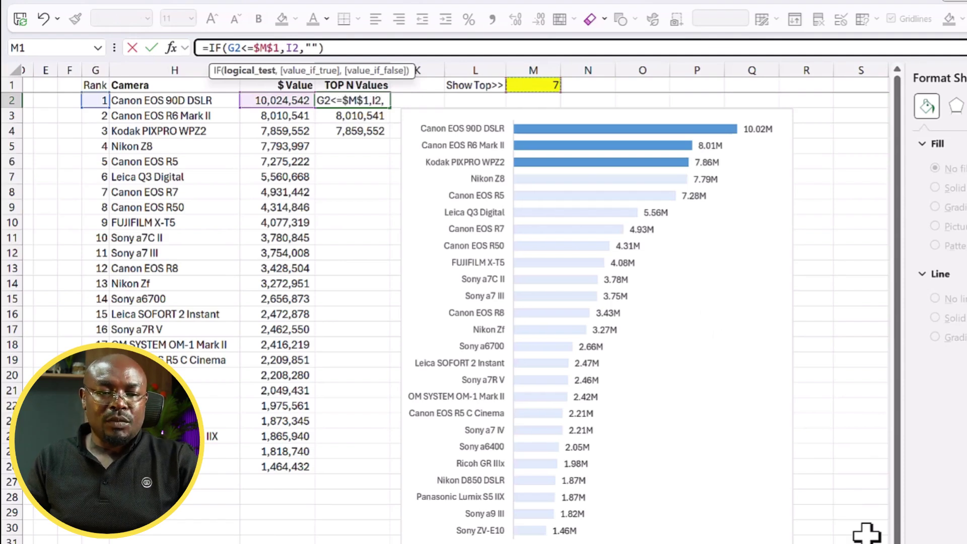
key("ctrl+Return")
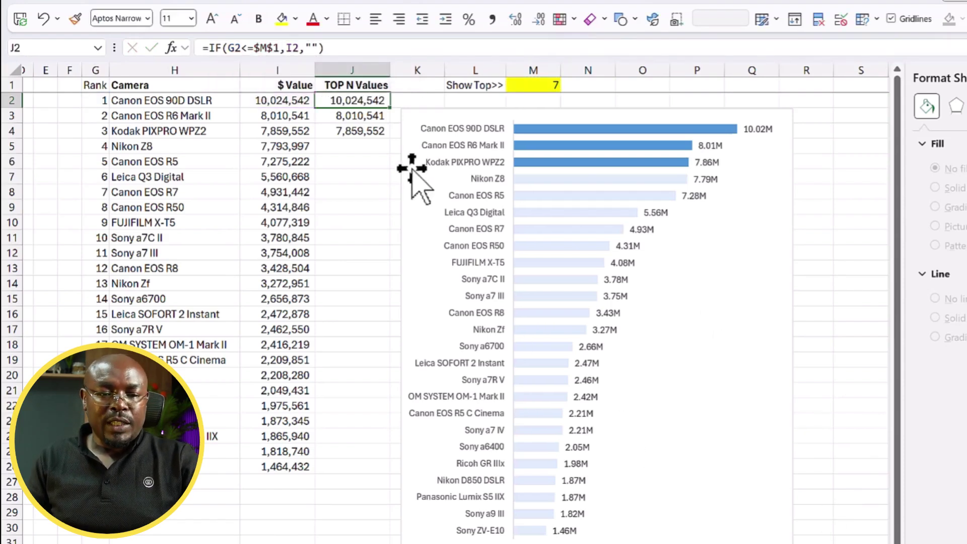
double_click(390, 108)
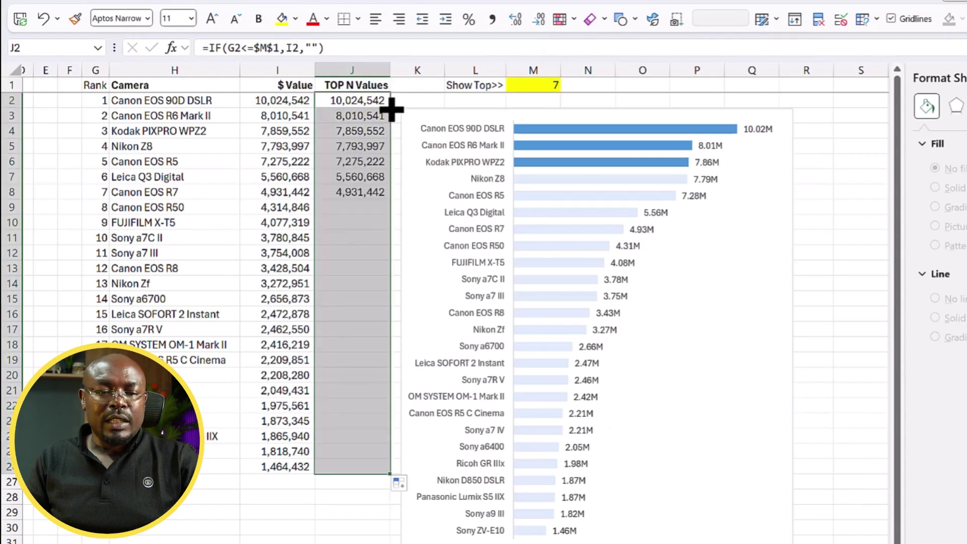
Step: Set the Show Top value in M1 to 5
left_click(541, 85)
key("Delete")
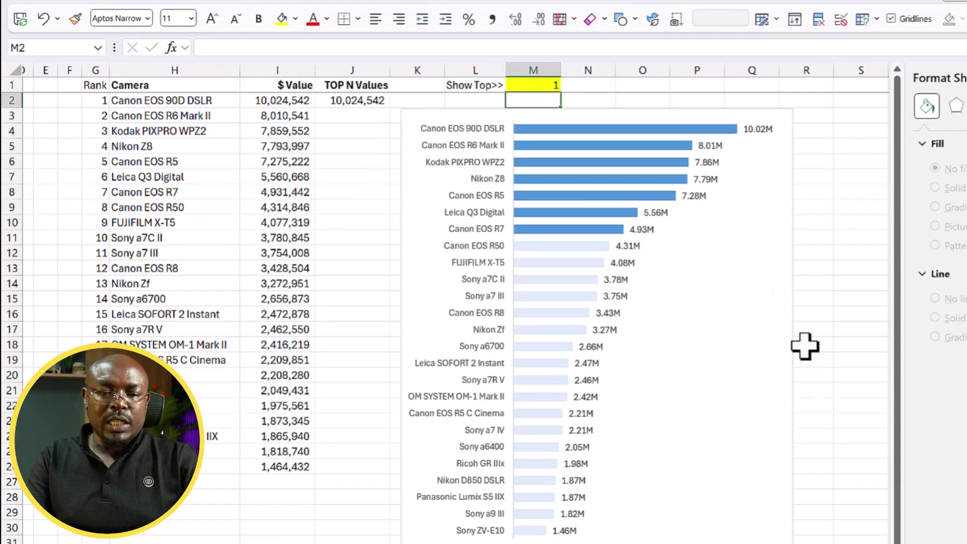
type("5")
left_click(811, 191)
left_click(527, 84)
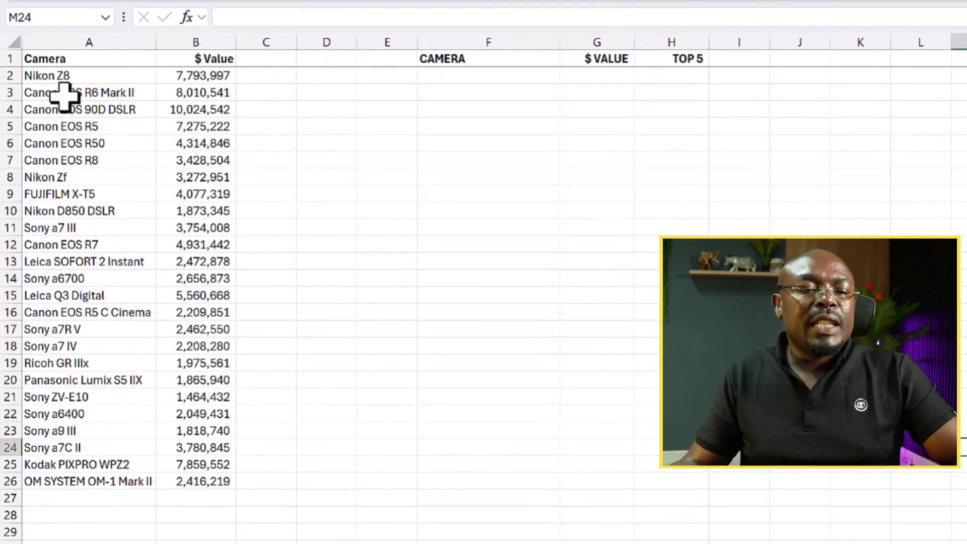
Step: Enter =SORT(A2:B26,2,-1) in F2, spilling all 25 cameras by value, largest first
left_click_drag(130, 80, 166, 476)
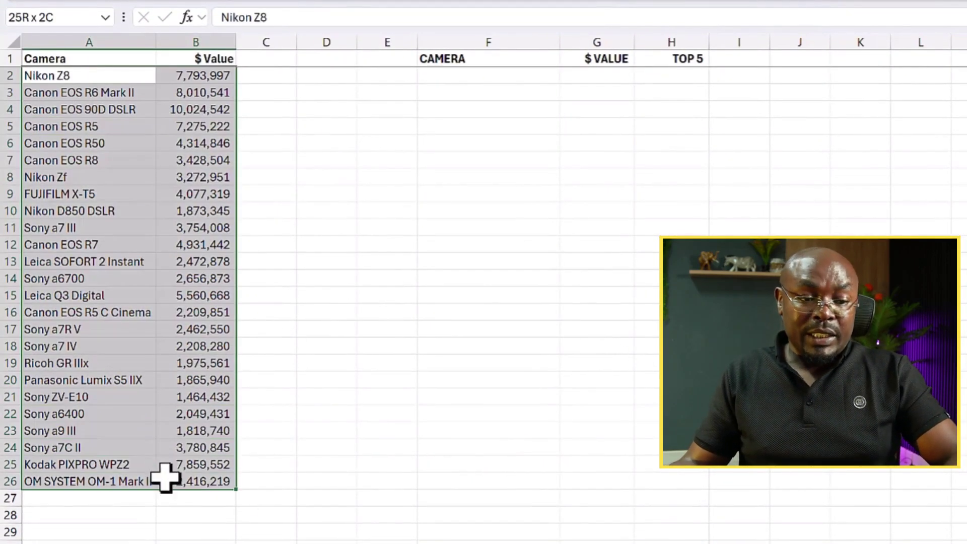
left_click_drag(499, 79, 671, 478)
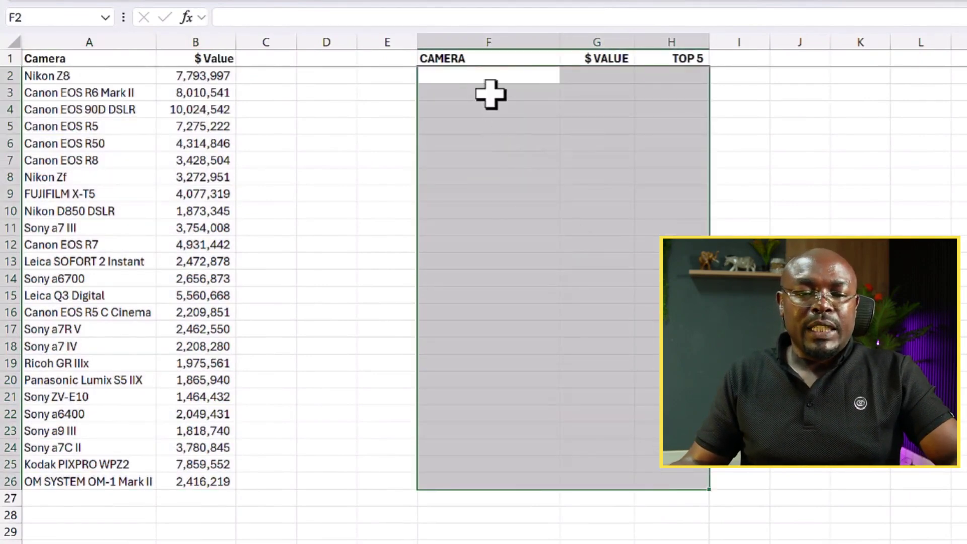
left_click(485, 77)
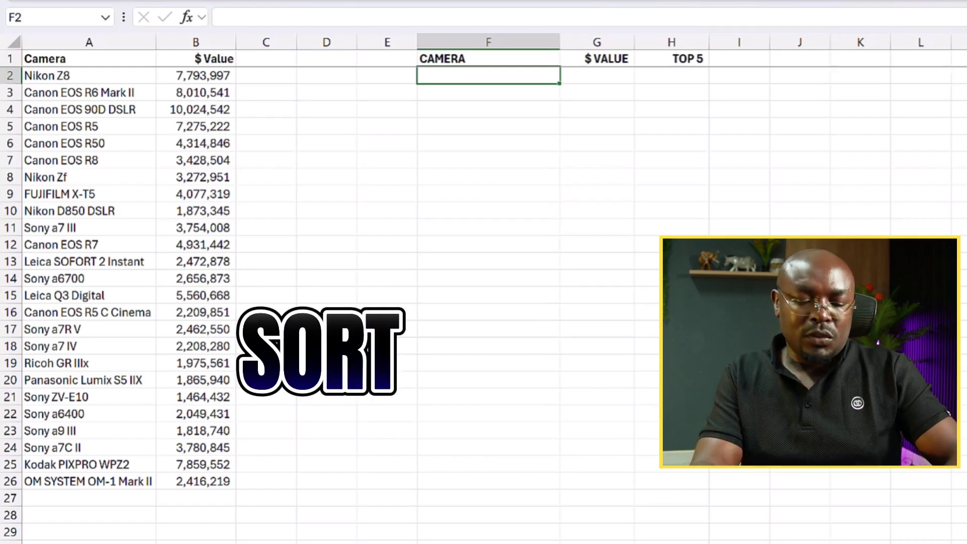
type("=")
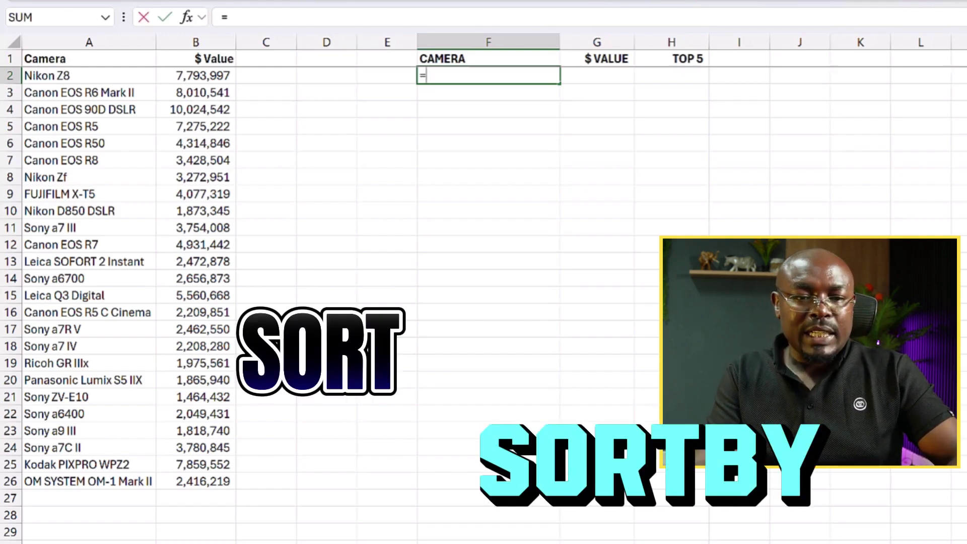
type("sort")
key("Tab")
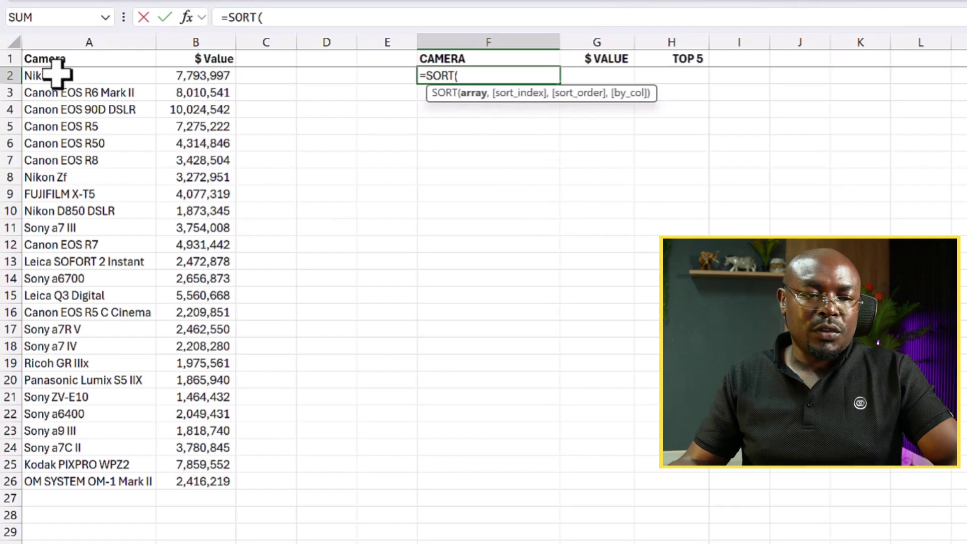
left_click_drag(63, 76, 194, 483)
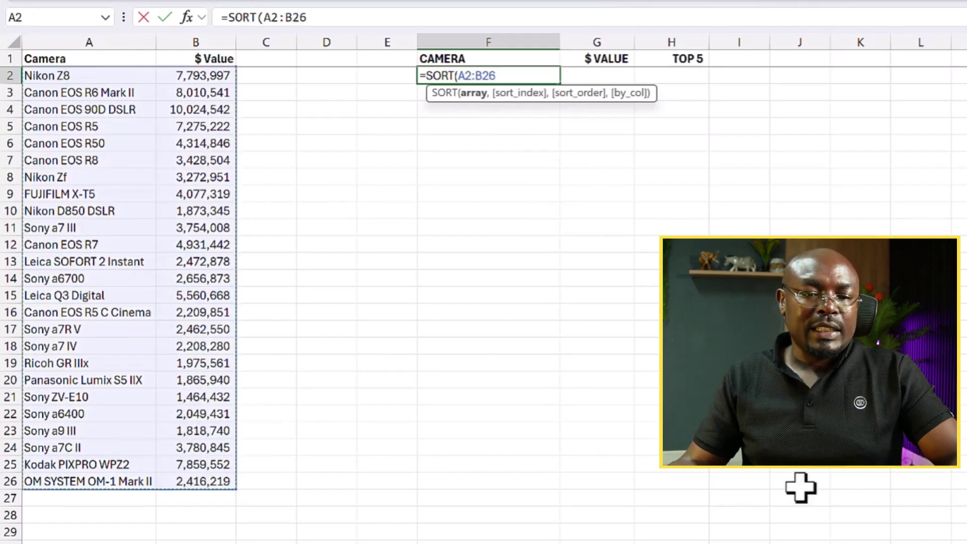
type(",")
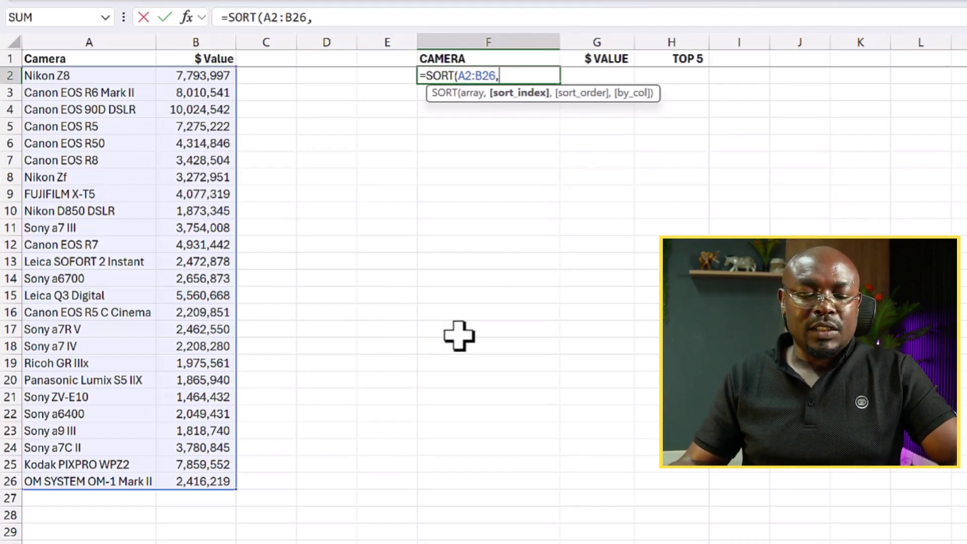
type("2")
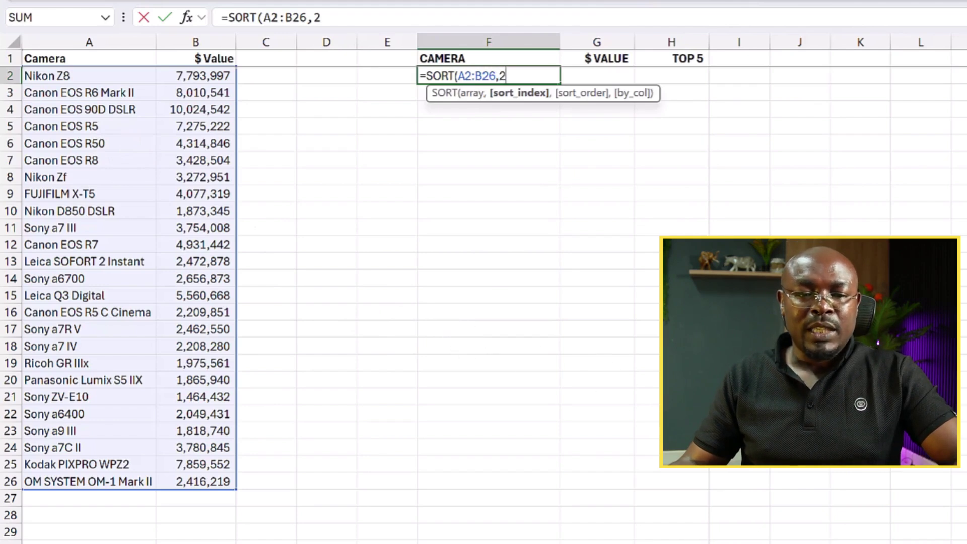
type(",")
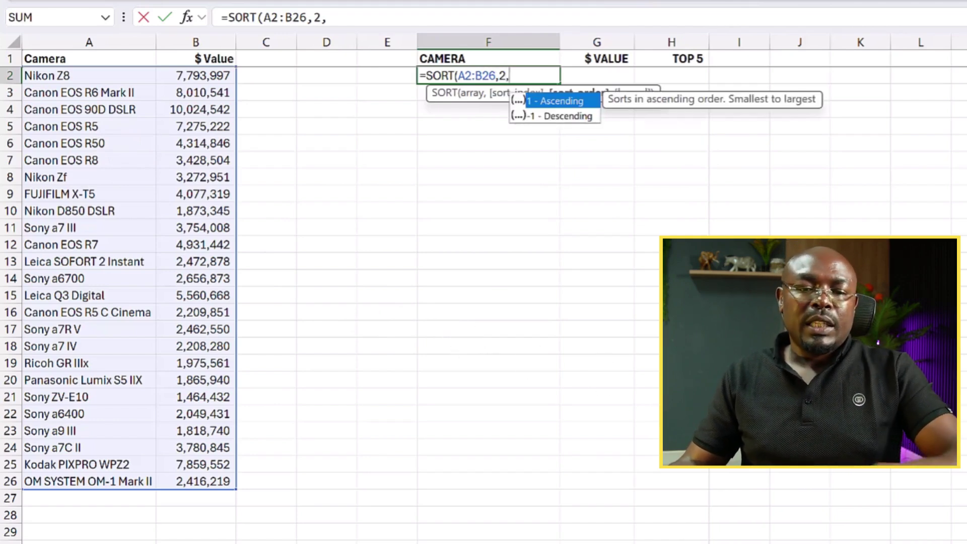
key("Down")
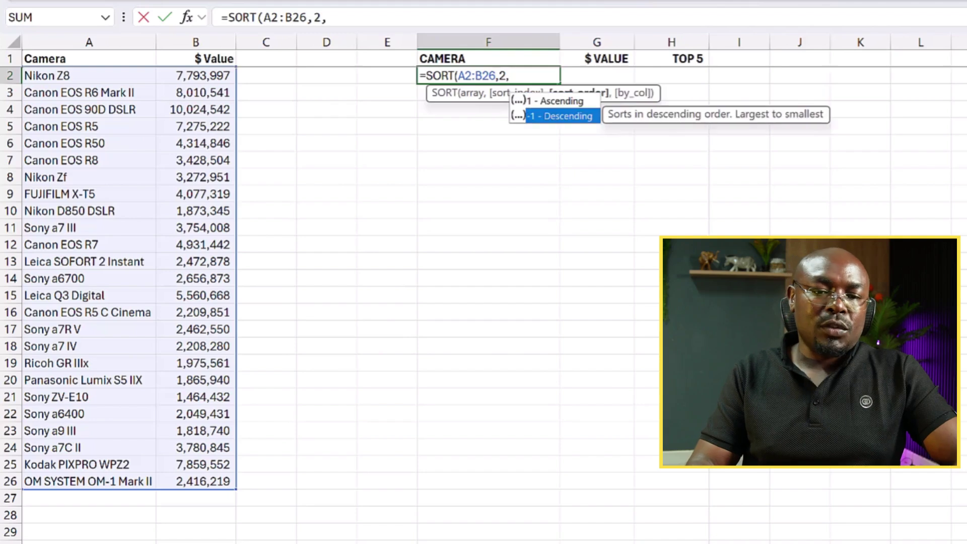
key("Tab")
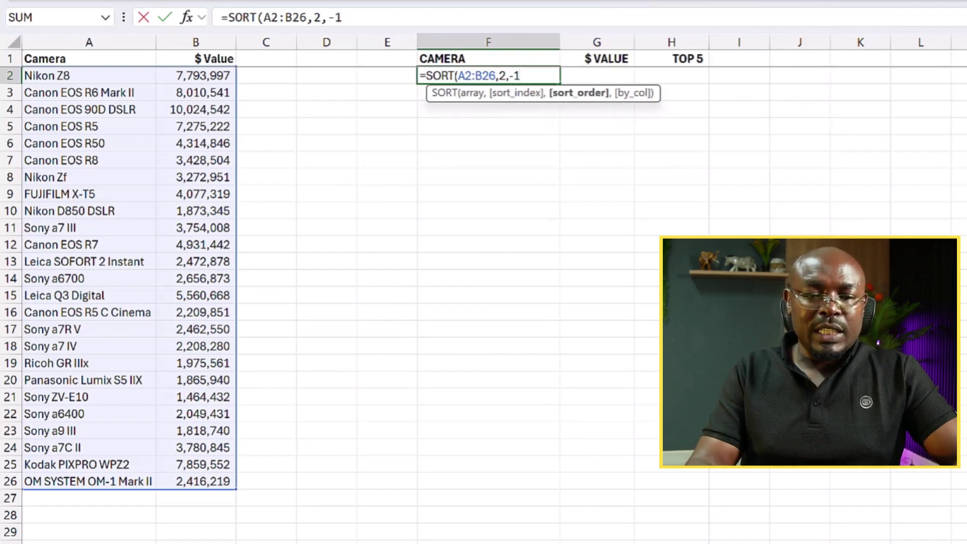
type(")")
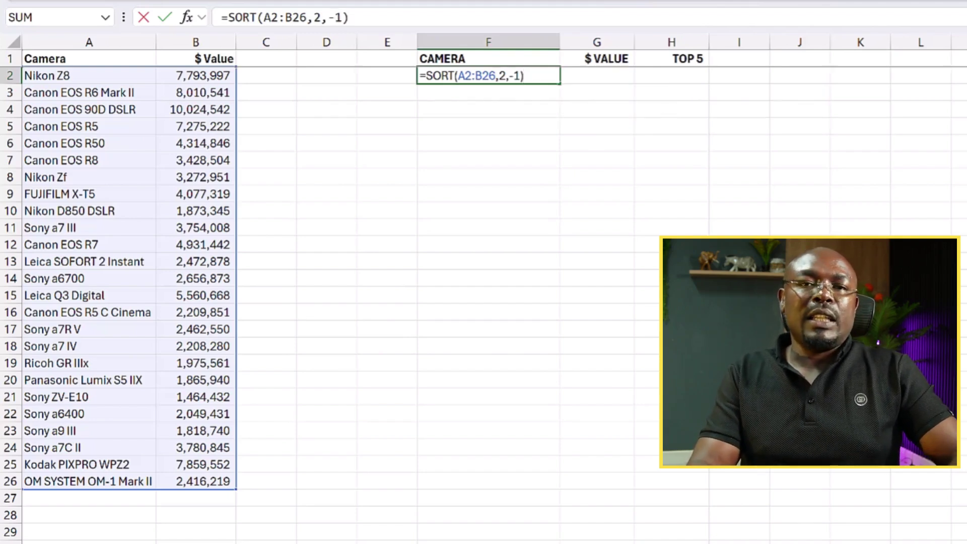
key("Return")
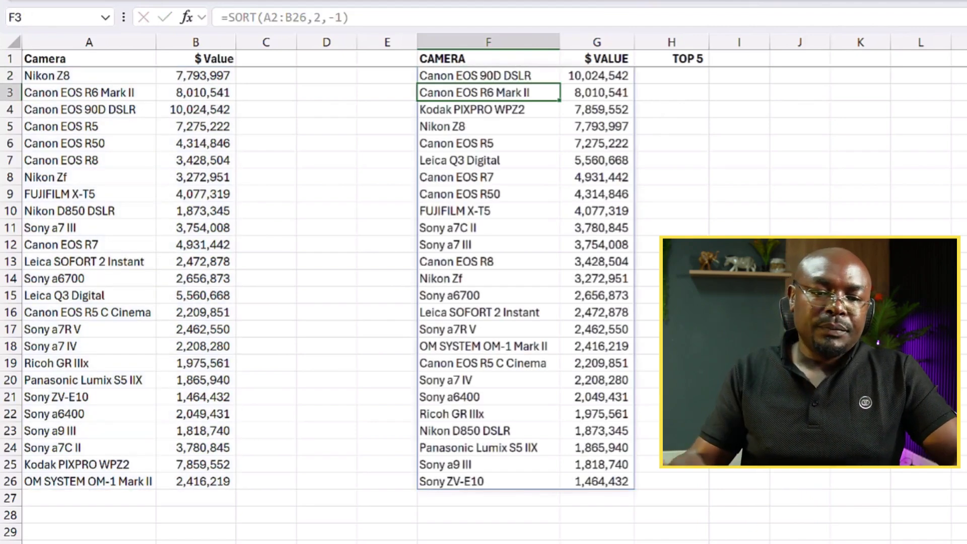
left_click_drag(464, 75, 615, 470)
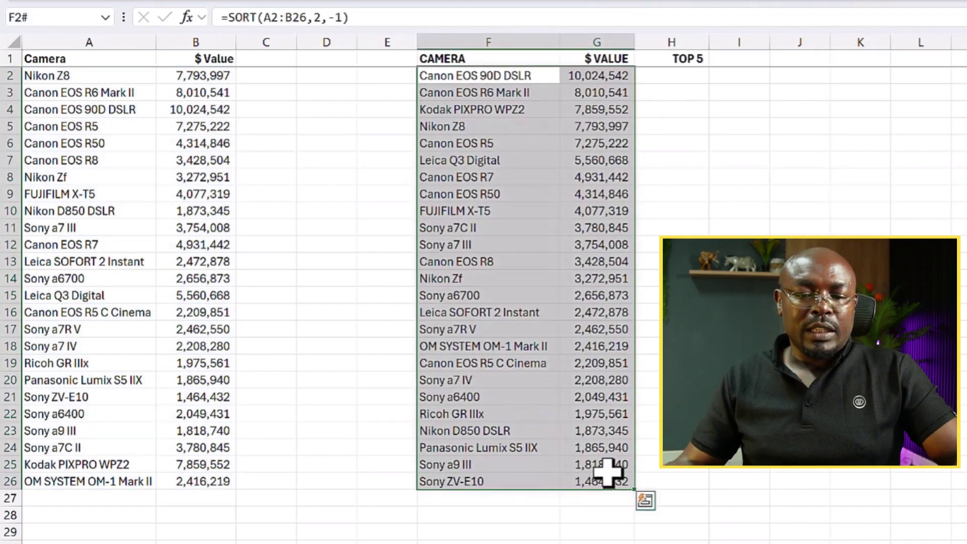
Step: Enter =TAKE(G2:G26,5) in H2 to spill the top five values, 10,024,542 down to 7,275,222
left_click(680, 75)
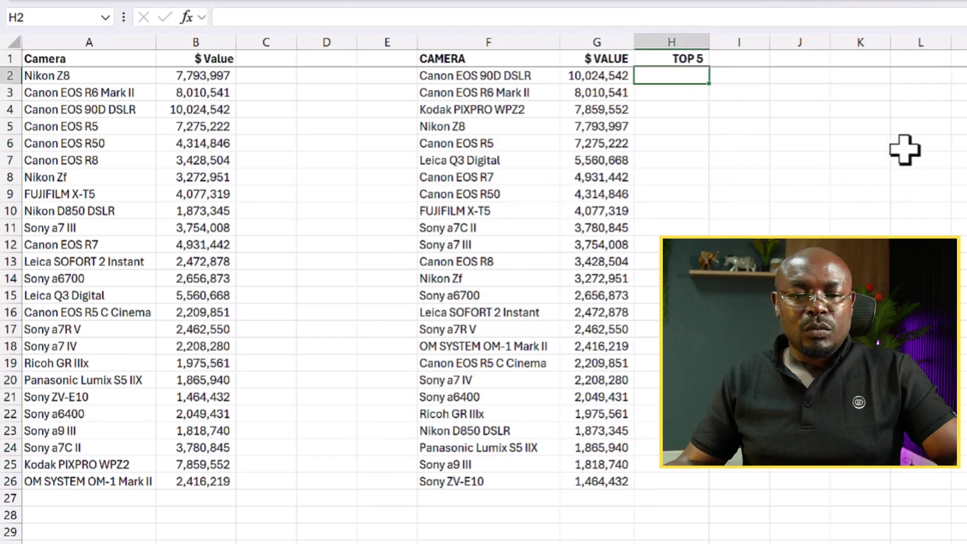
left_click_drag(447, 75, 617, 484)
left_click(695, 59)
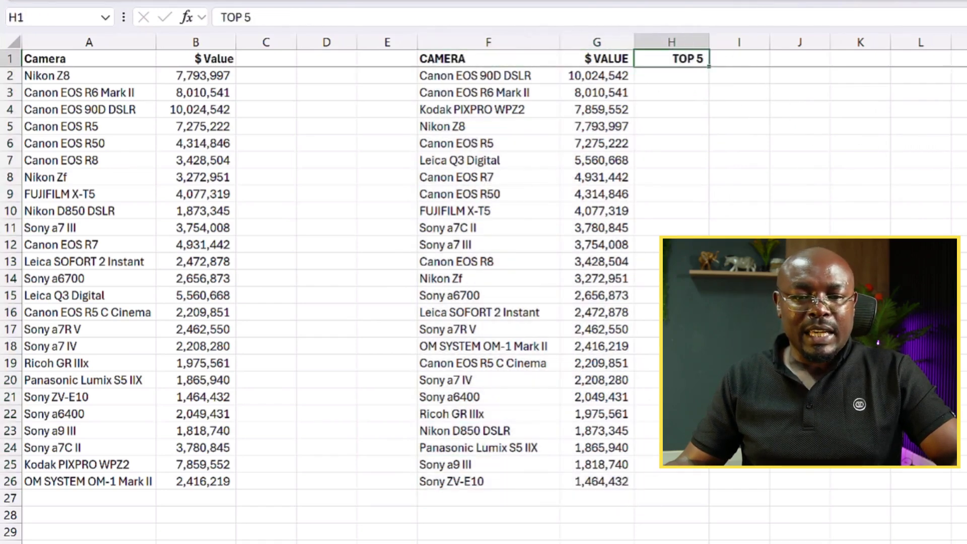
left_click(673, 74)
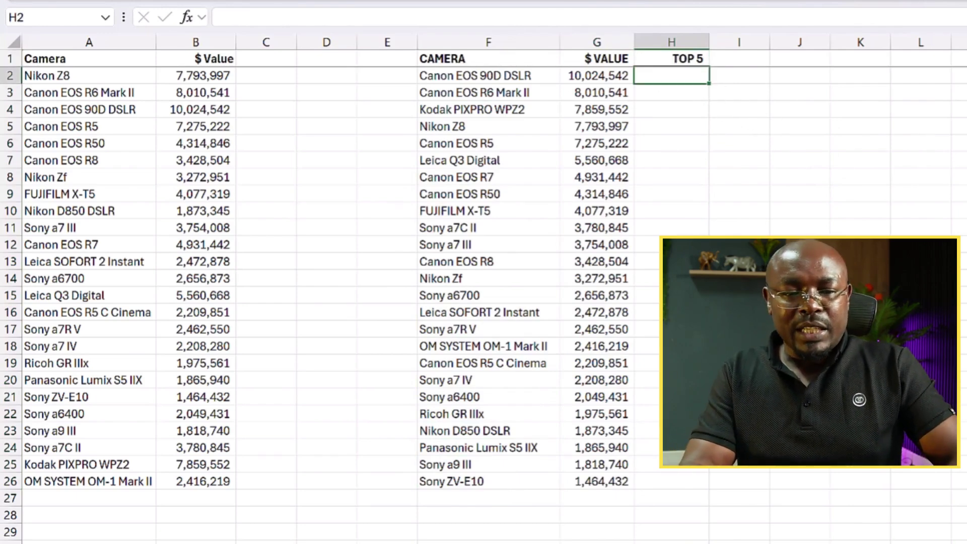
type("=ta")
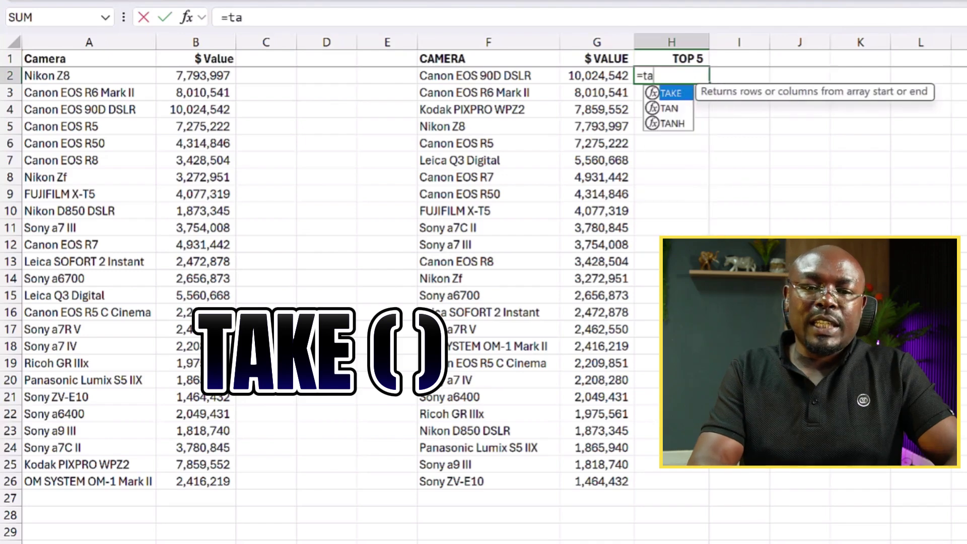
key("Tab")
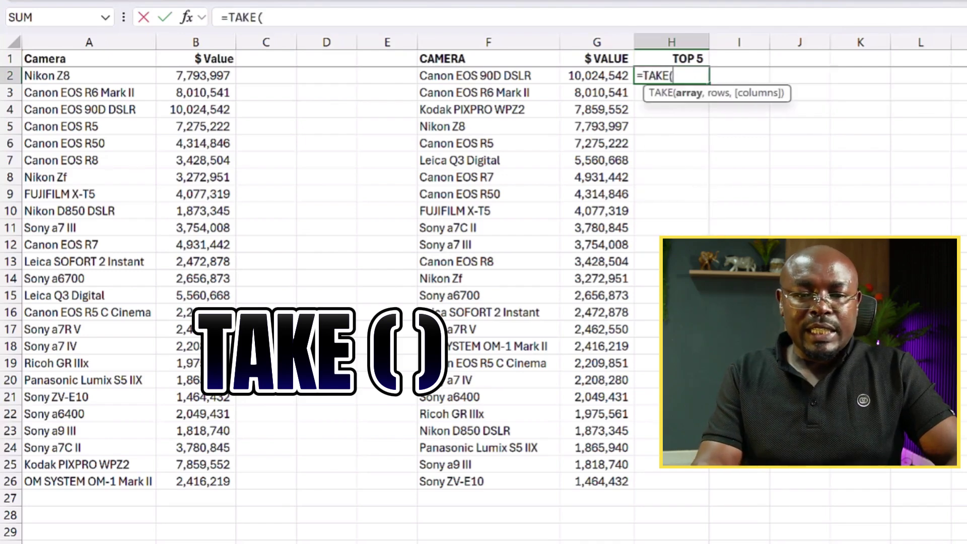
left_click(596, 75)
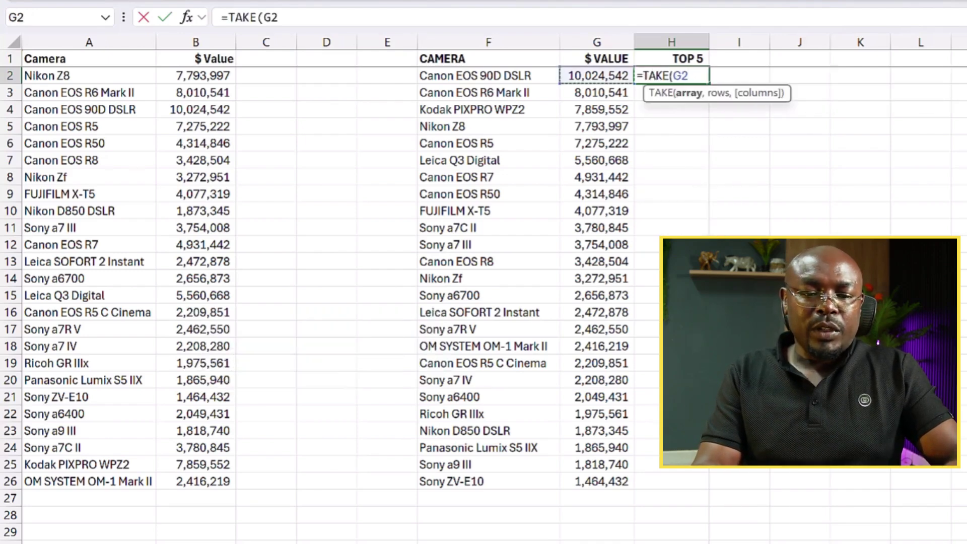
left_click_drag(597, 76, 605, 480)
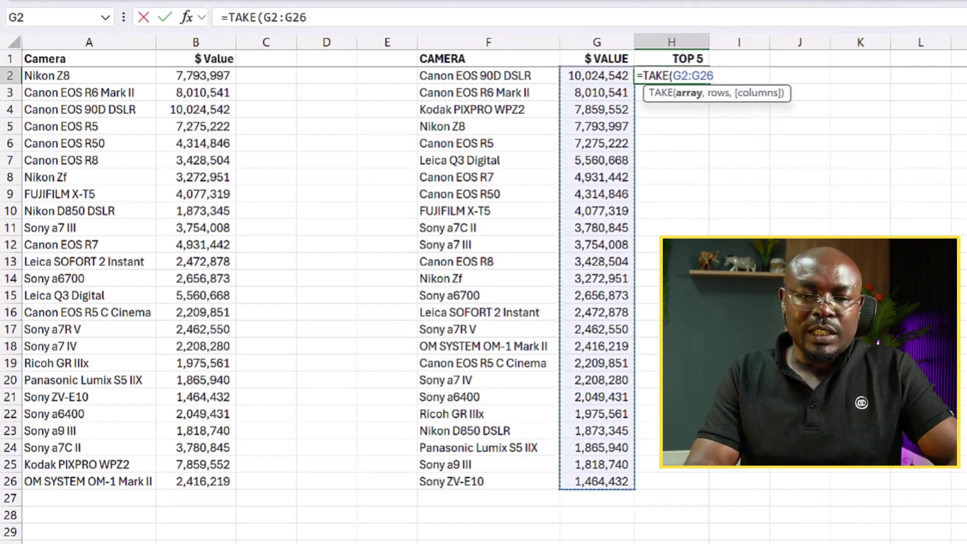
type(",")
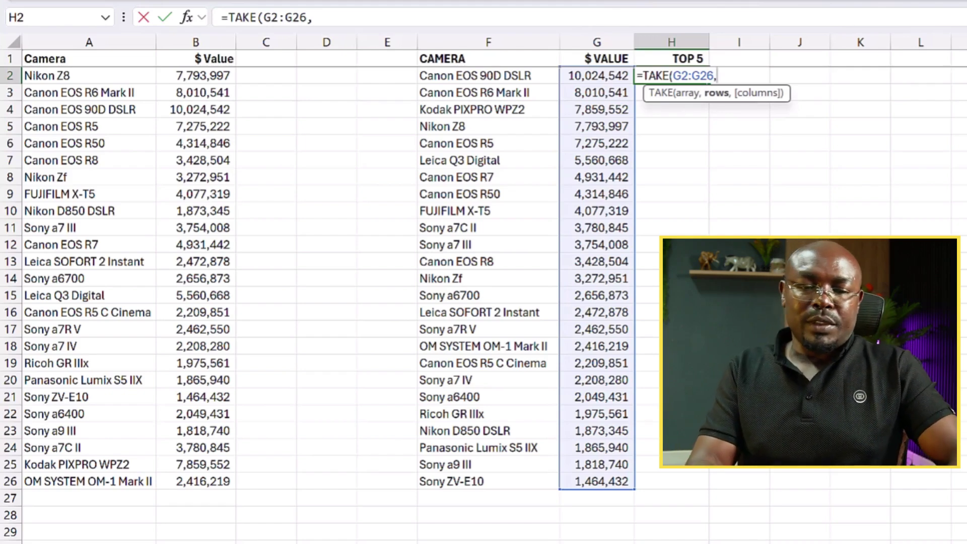
type("5")
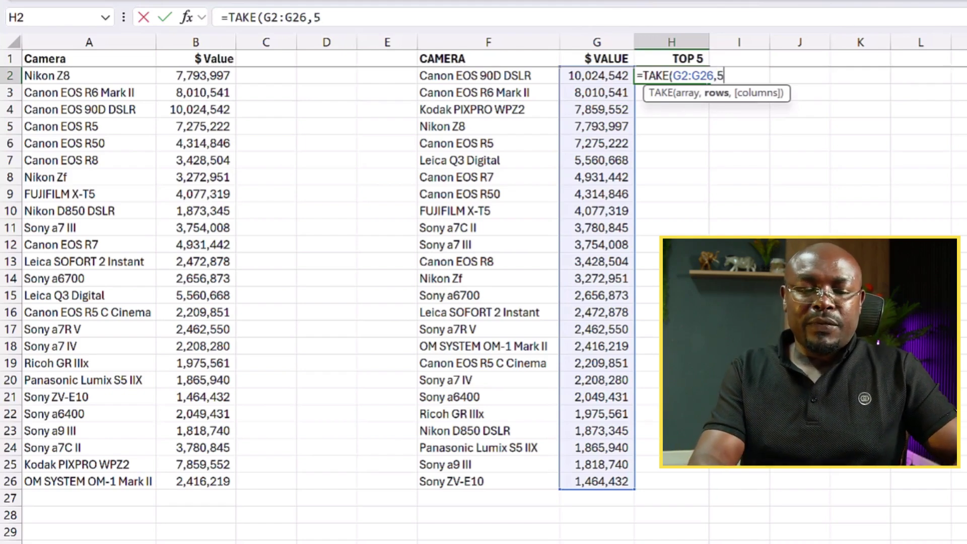
type(")")
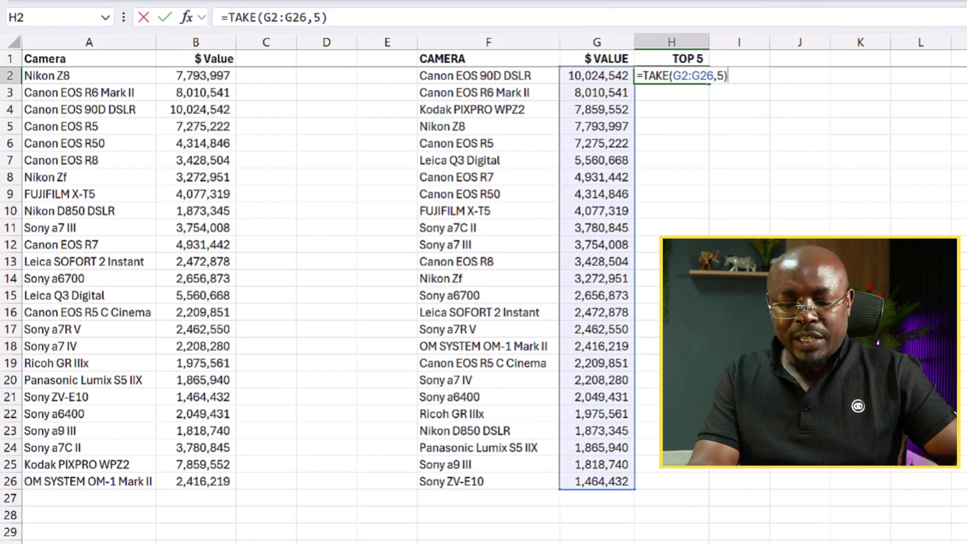
key("Return")
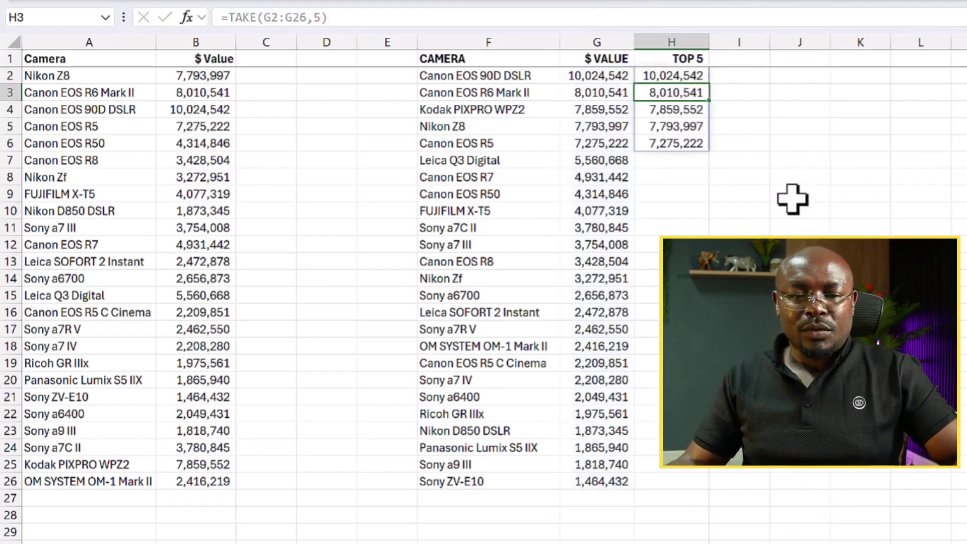
left_click(686, 73)
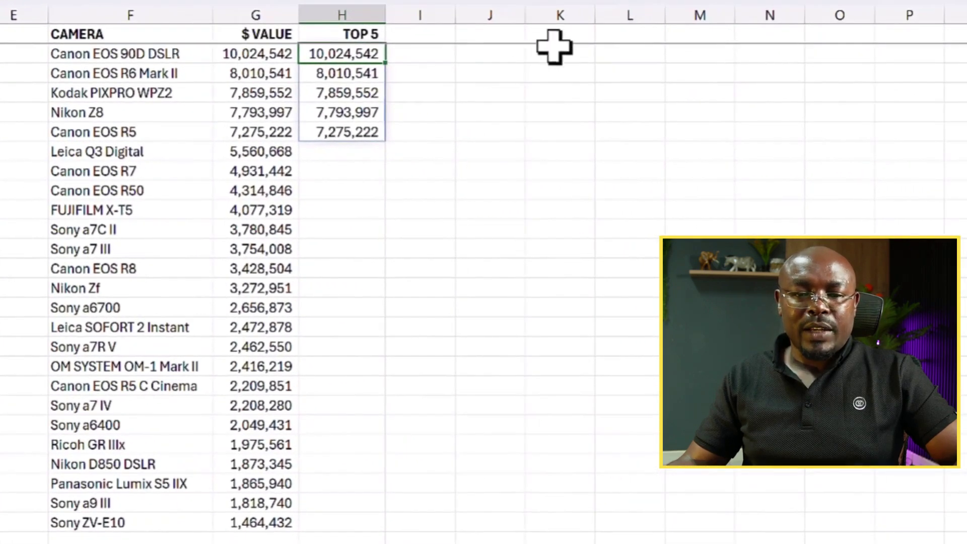
Step: Add the label 'Show Top N>>' in K1, enter 3 in L1, and widen column K
left_click(567, 31)
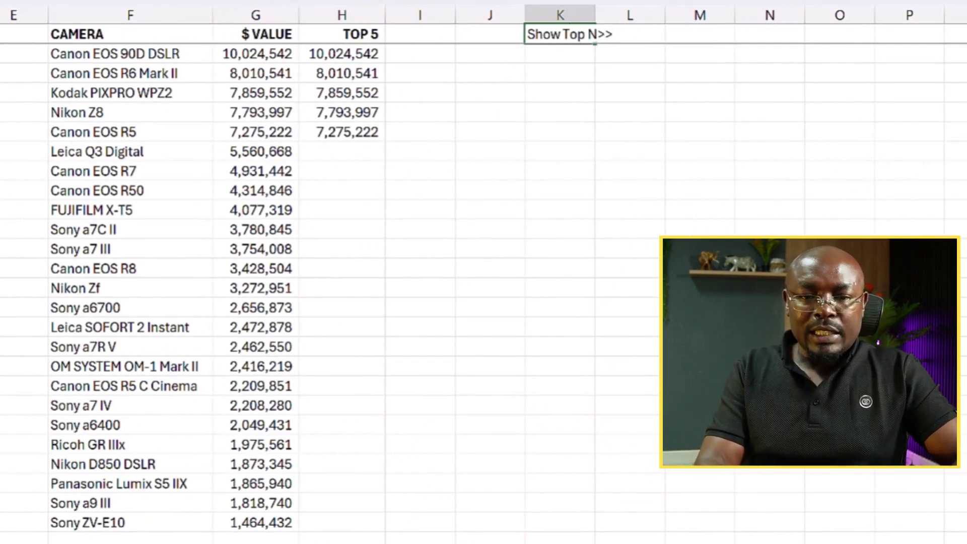
key("Tab")
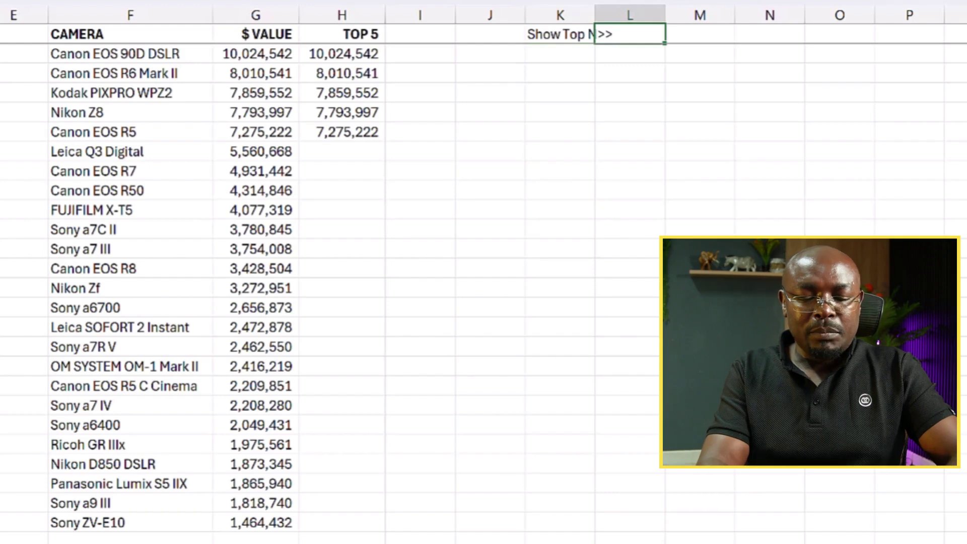
type("3")
key("Return")
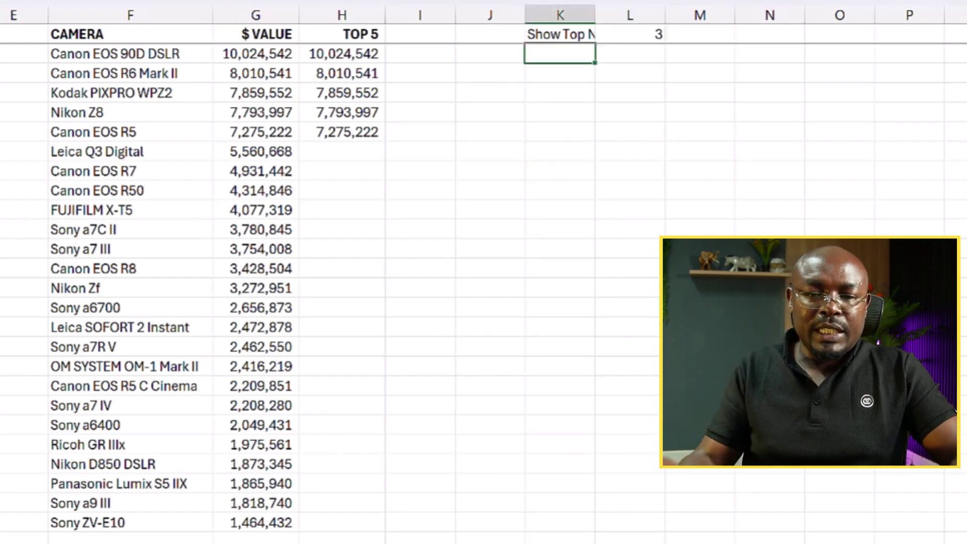
double_click(595, 14)
left_click(647, 33)
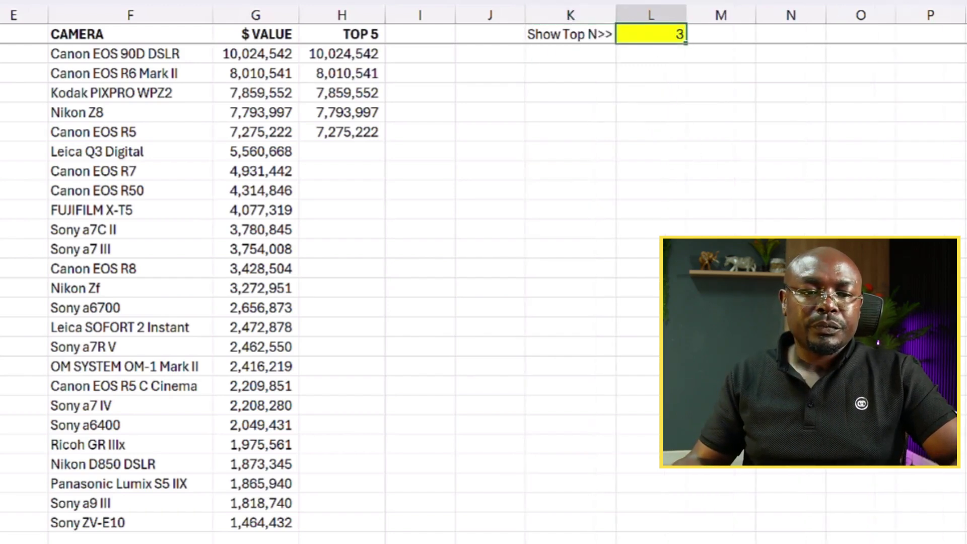
Step: Replace the 5 in H2's TAKE formula with a reference to L1, making =TAKE(G2:G26,$L$1)
double_click(330, 53)
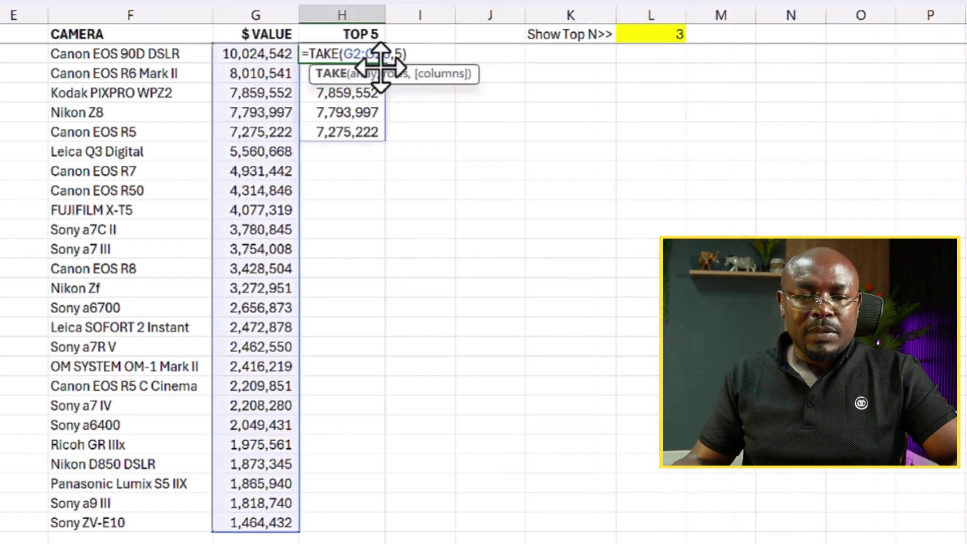
double_click(398, 54)
left_click(649, 34)
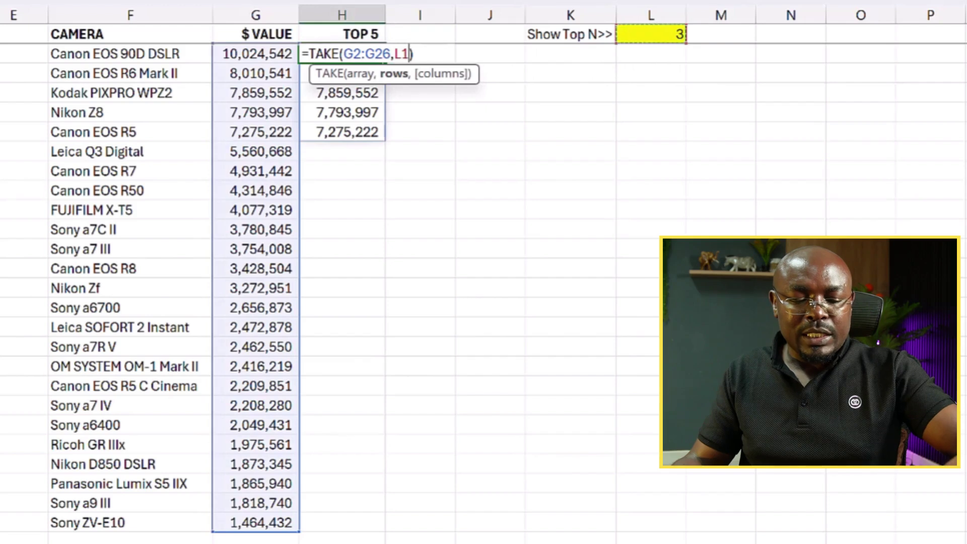
key("Return")
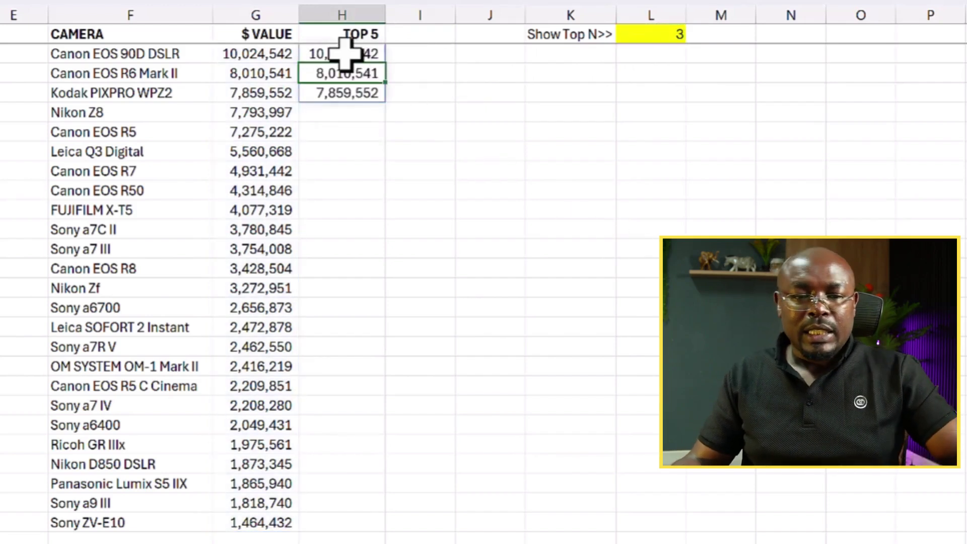
Step: Try 25 in L1, then set it to 10 so column H lists ten values
left_click(636, 33)
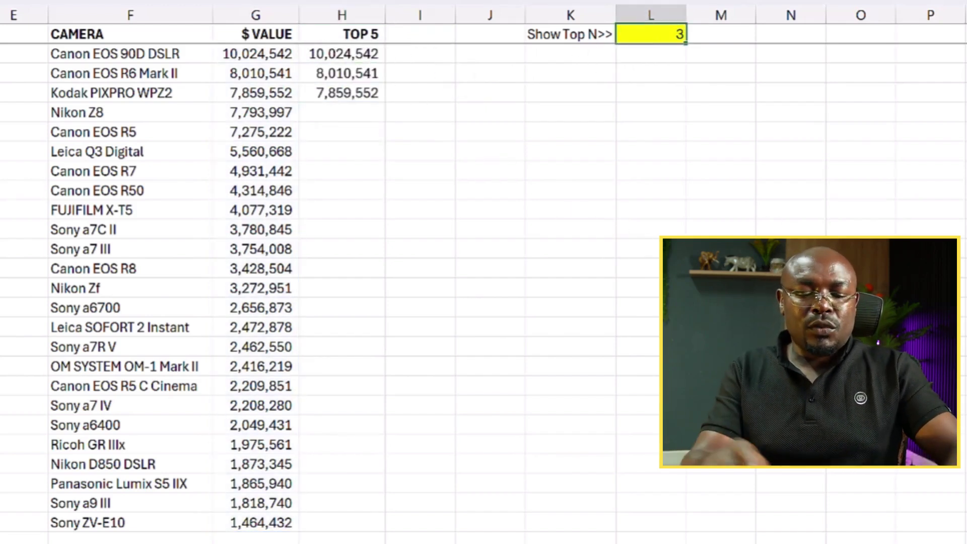
key("Return")
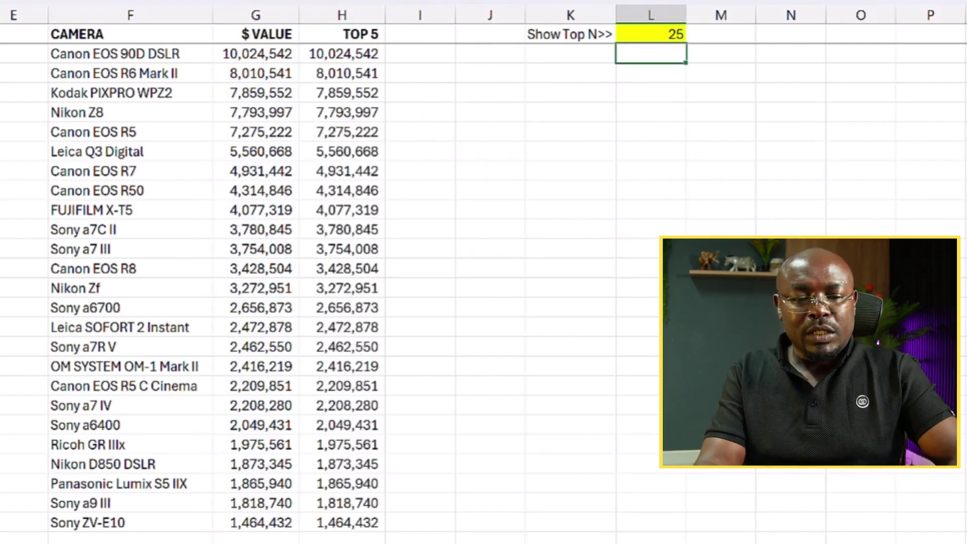
left_click(650, 34)
key("BackSpace")
key("BackSpace")
type("10")
key("Return")
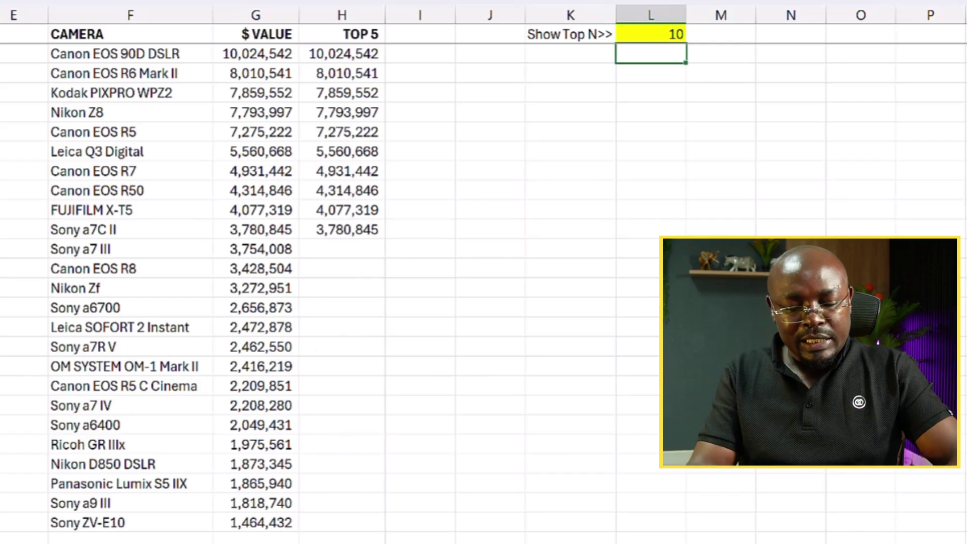
left_click(649, 34)
left_click(629, 425)
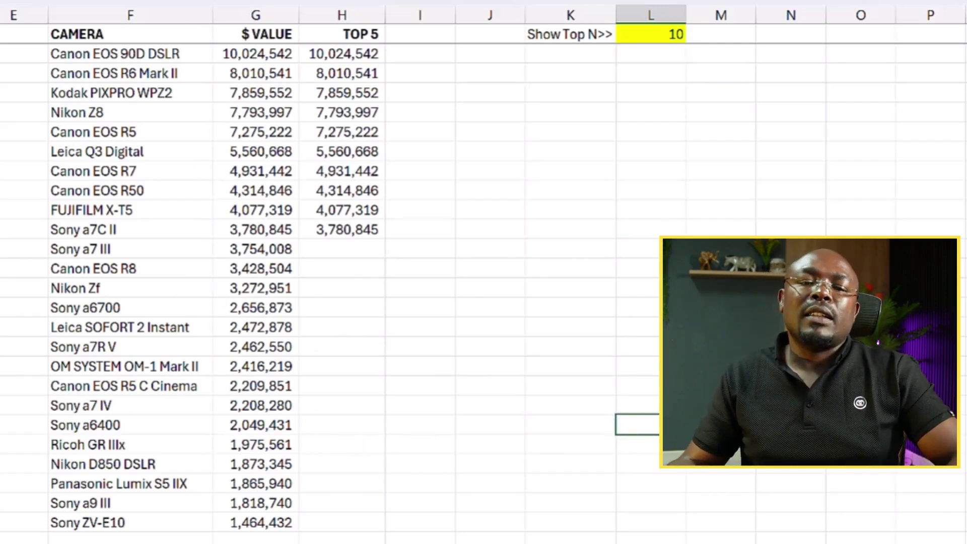
left_click_drag(108, 34, 320, 516)
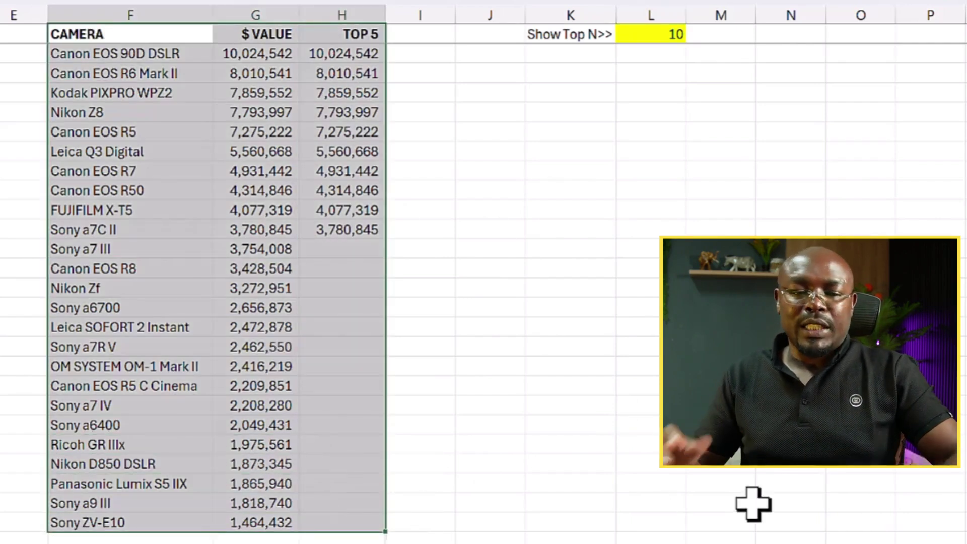